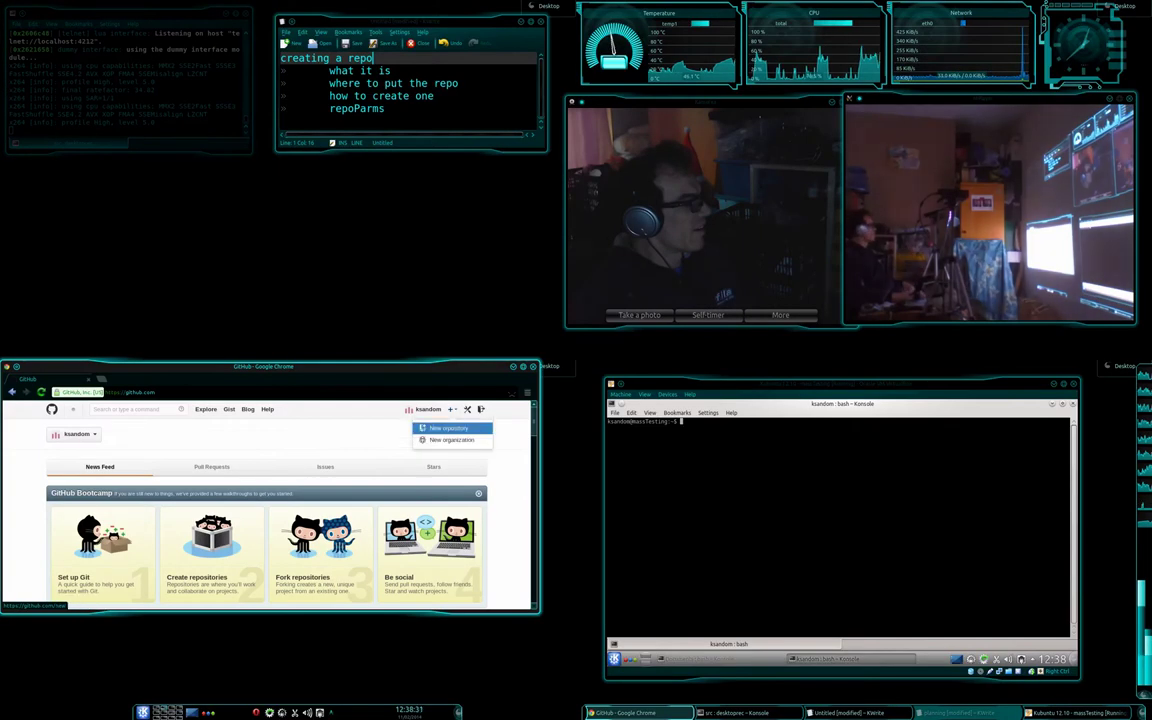
Fill in the new repository form with name kevtest2345, the description, and the README option
{"action": "left_click", "coordinate": [450, 429]}
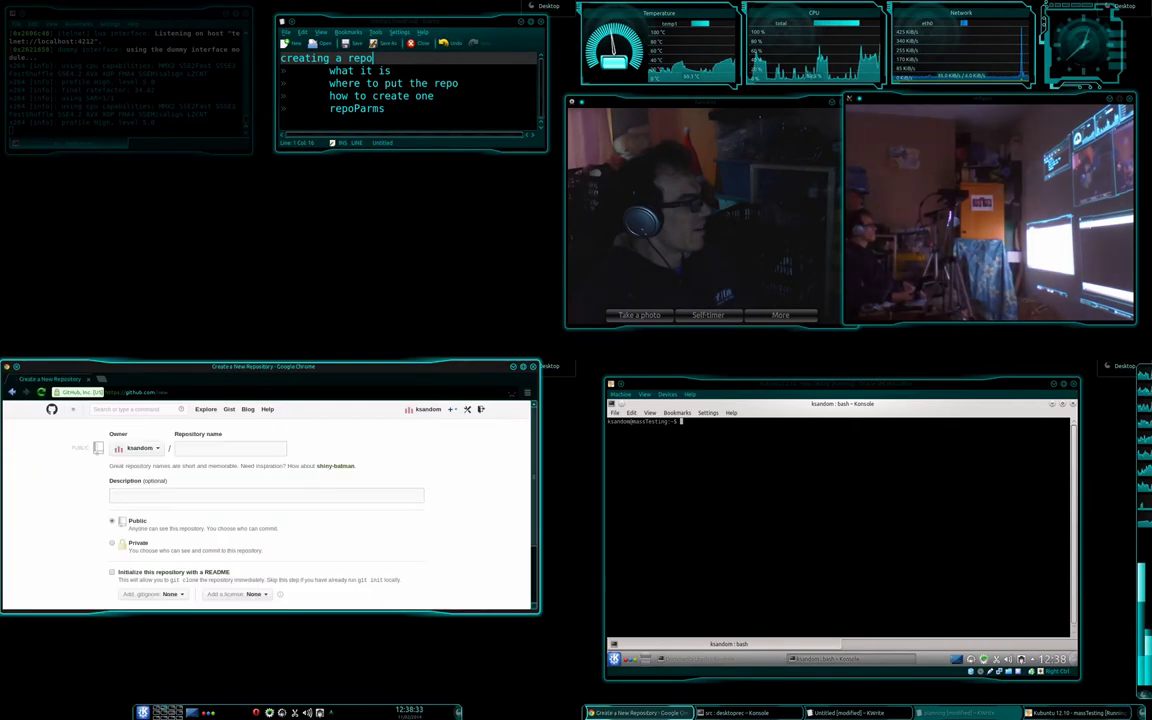
{"action": "type", "text": "kevtest2345"}
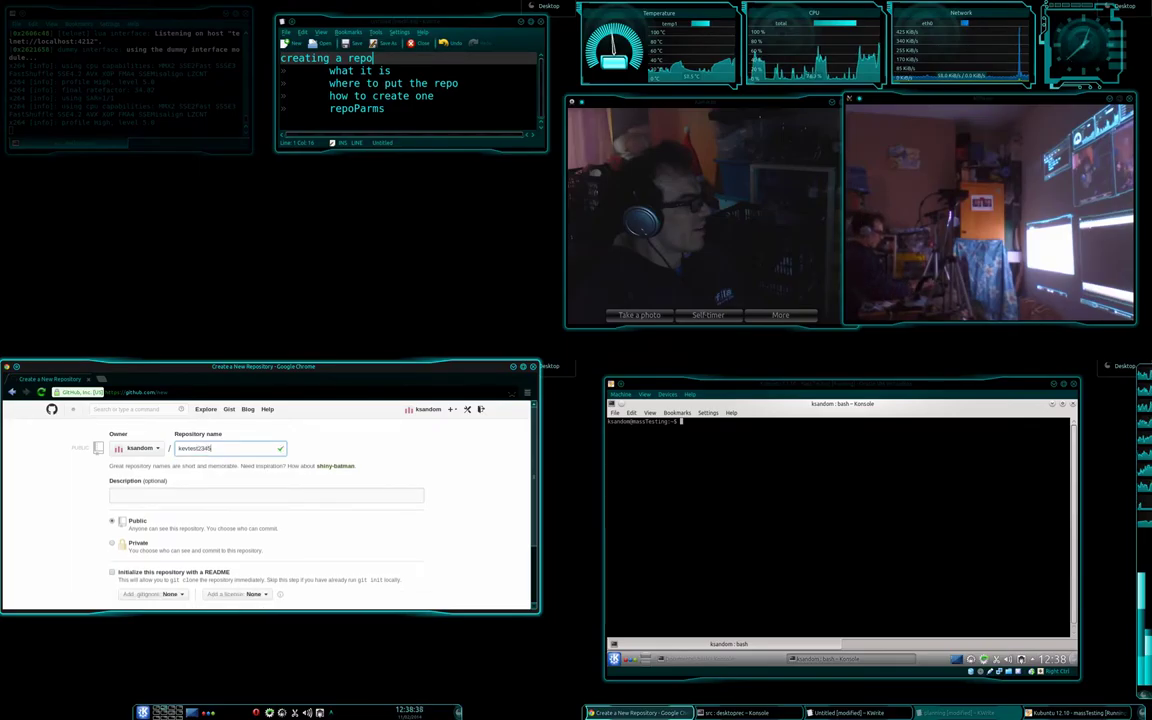
{"action": "left_click", "coordinate": [266, 495]}
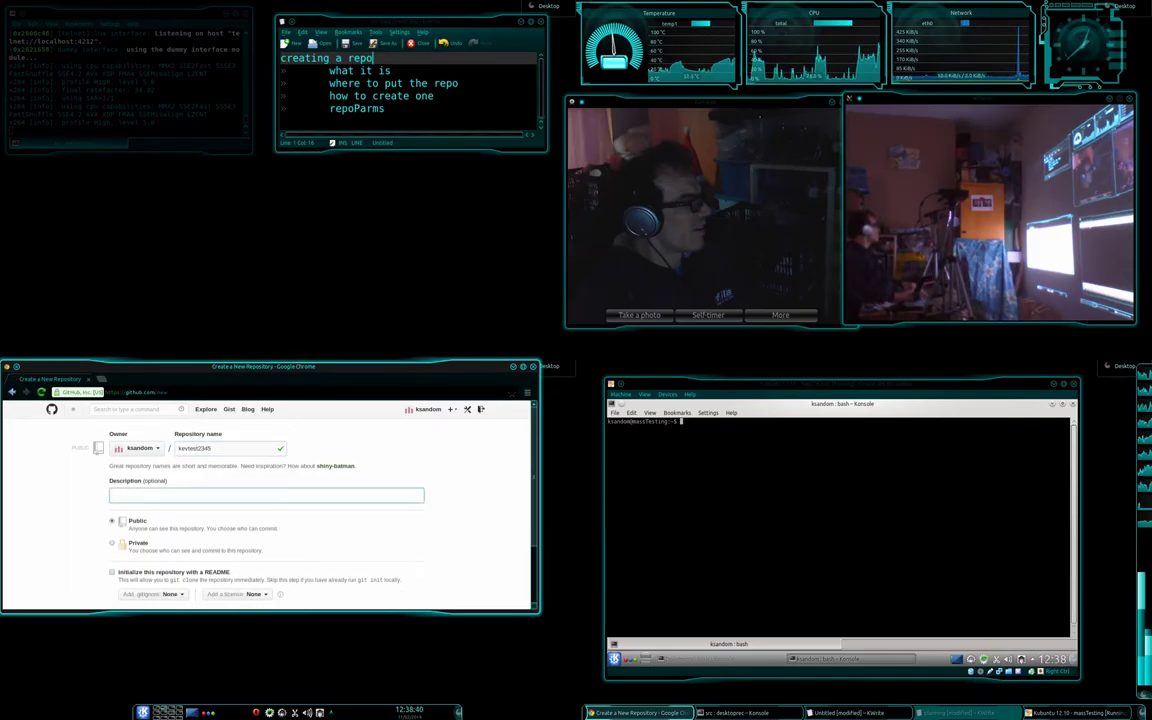
{"action": "type", "text": "Demonstra"}
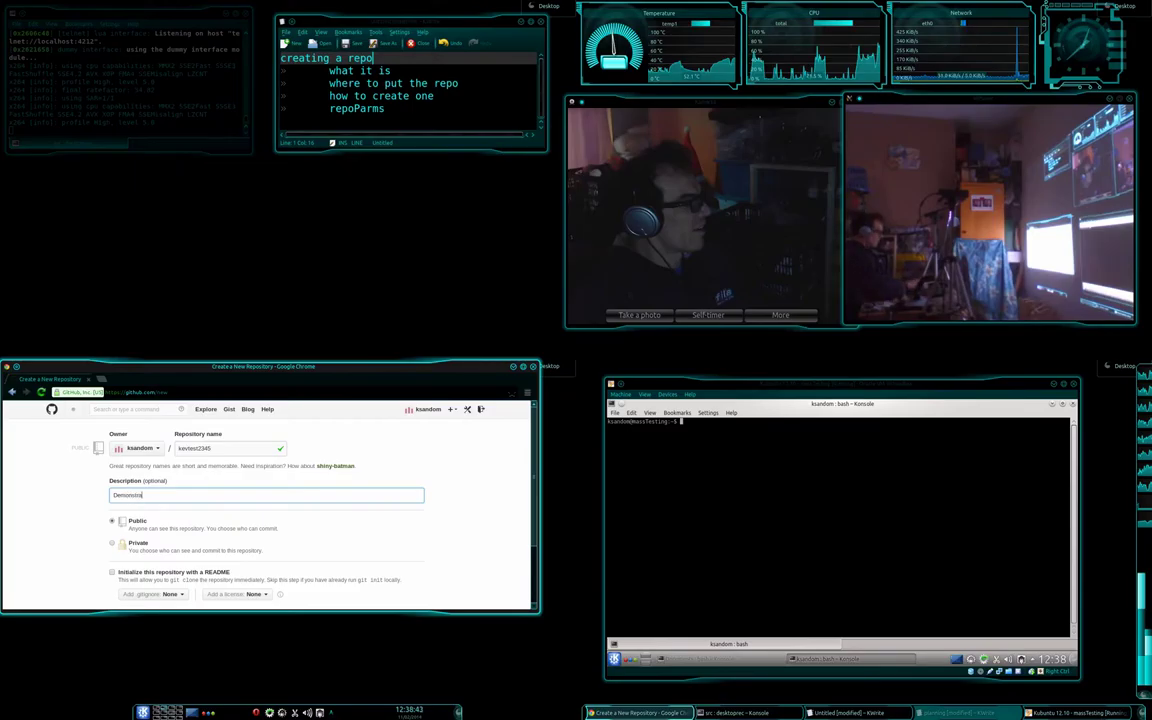
{"action": "type", "text": "ting creating"}
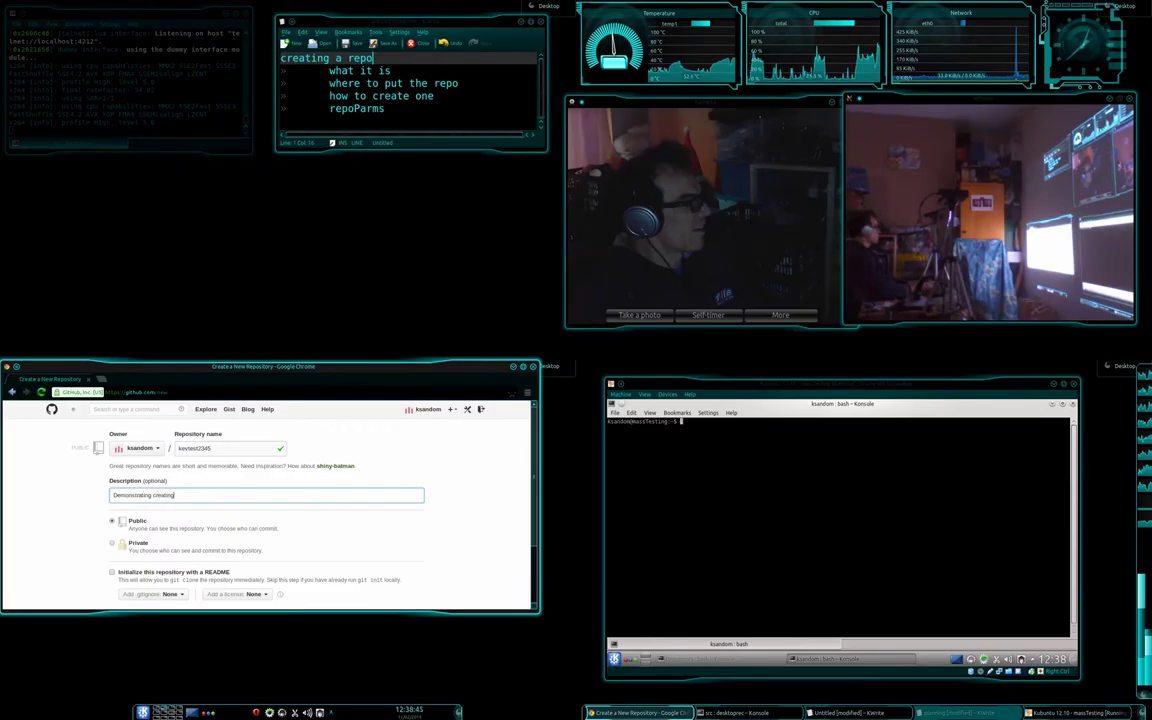
{"action": "type", "text": " a reposi"}
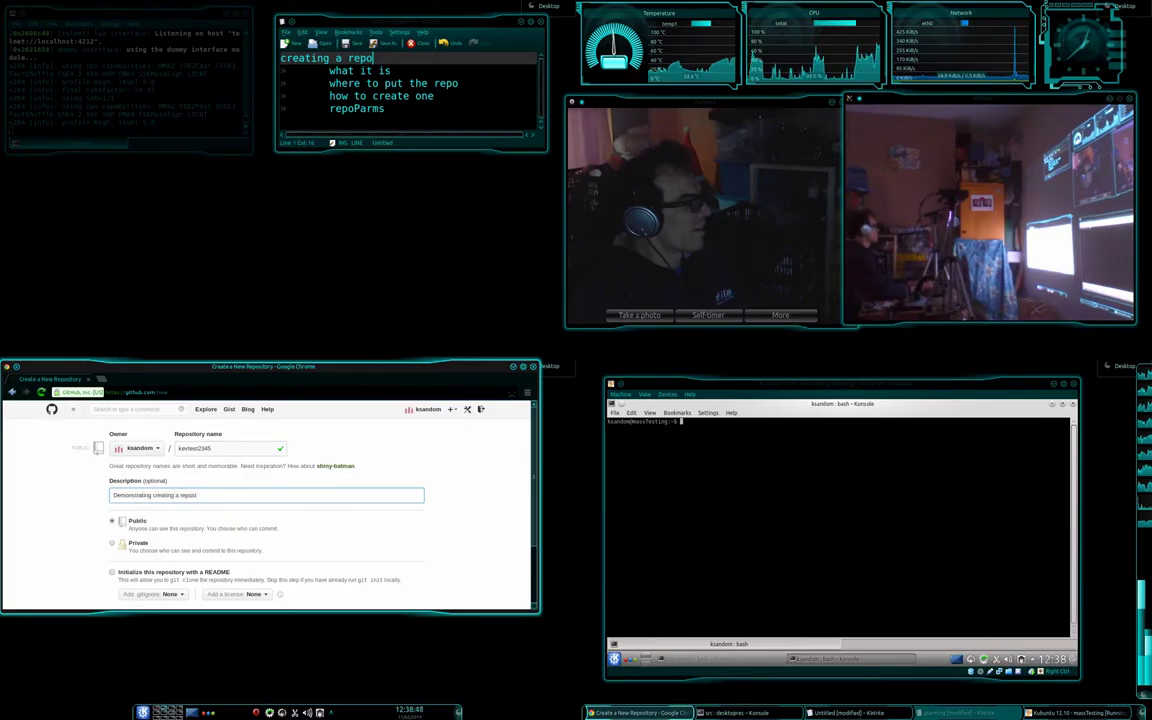
{"action": "type", "text": "tory and "}
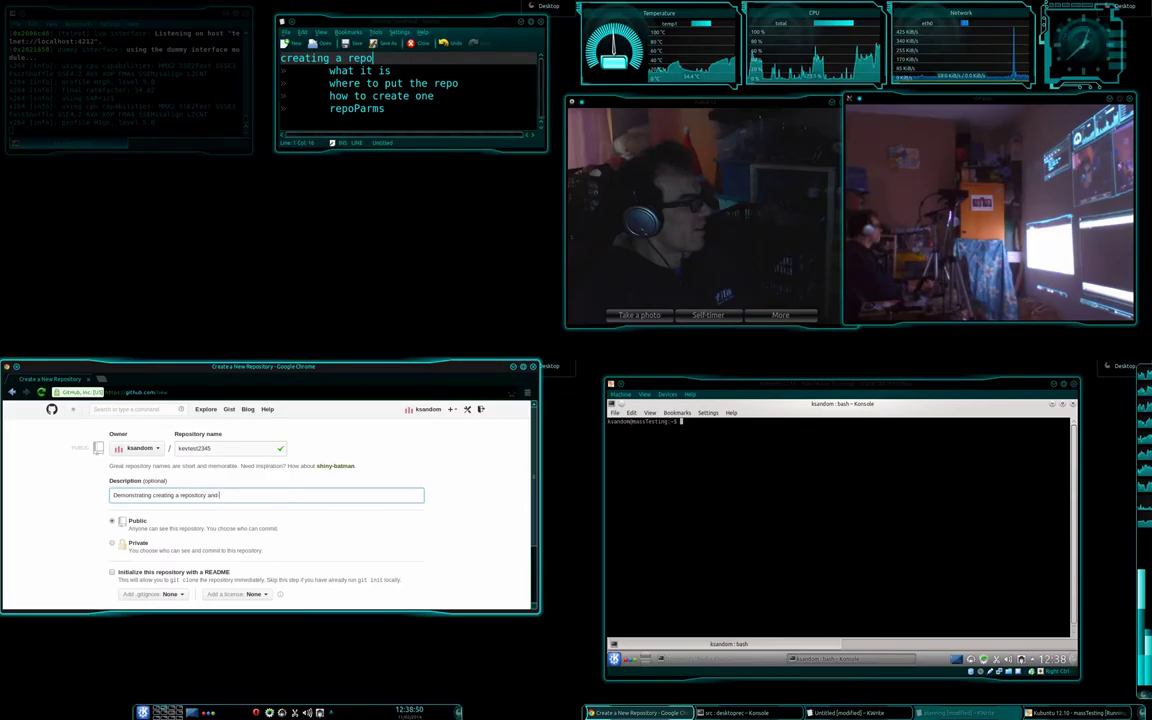
{"action": "type", "text": "related stuff!"}
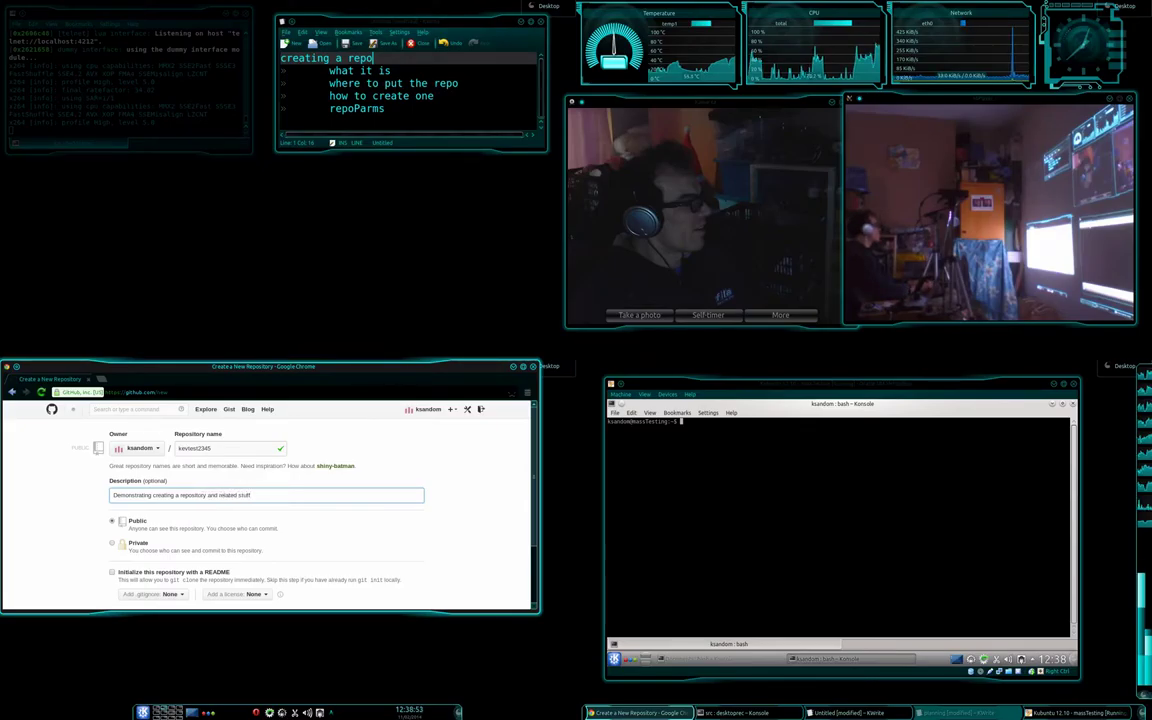
{"action": "key", "text": "BackSpace"}
{"action": "scroll", "coordinate": [270, 500], "scroll_direction": "down", "scroll_amount": 3}
{"action": "scroll", "coordinate": [270, 500], "scroll_direction": "up", "scroll_amount": 3}
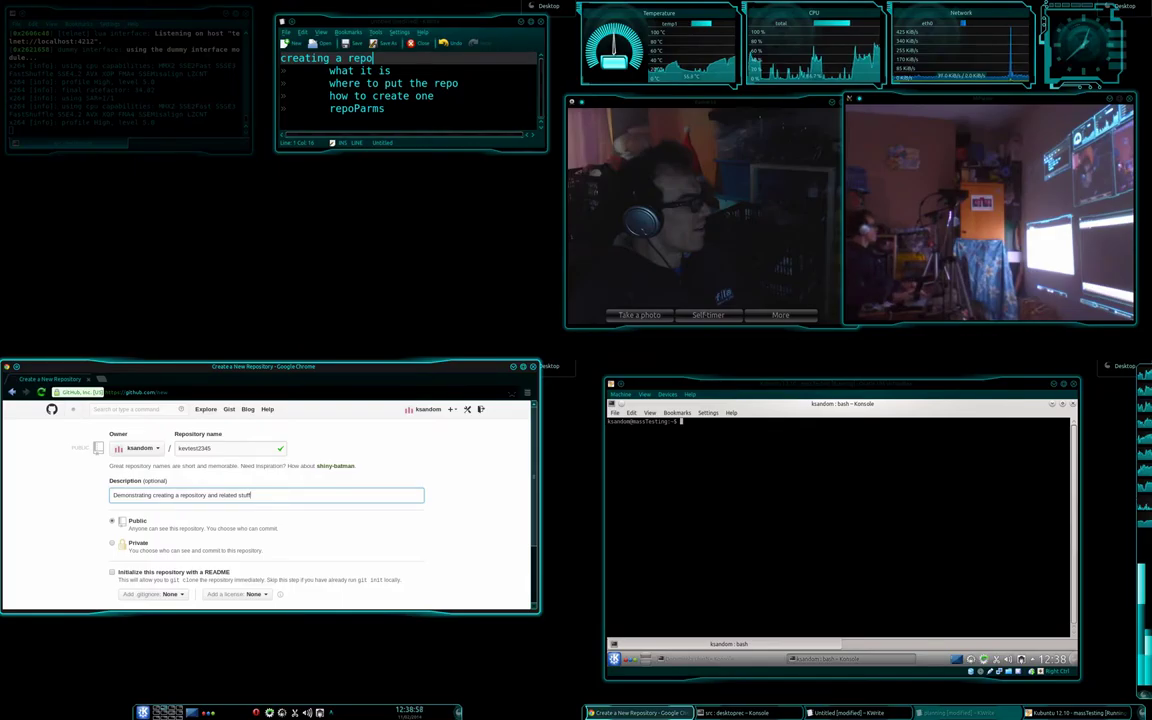
{"action": "left_click", "coordinate": [112, 572]}
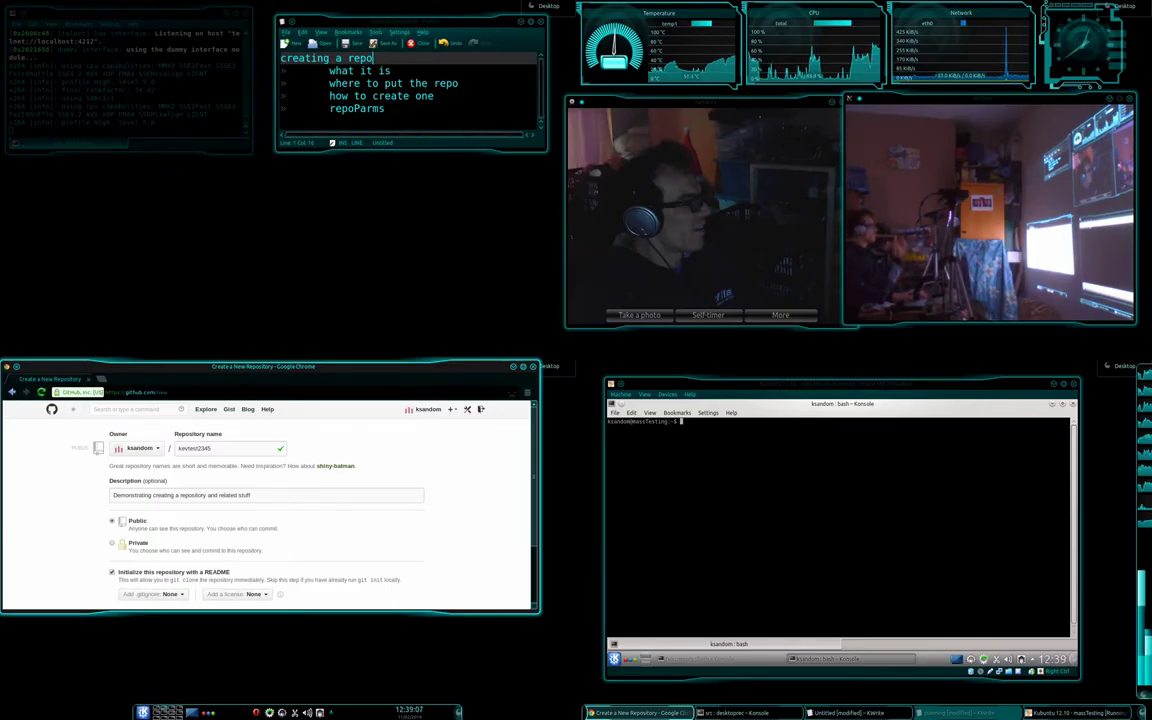
Create the repository and select its SSH clone URL
{"action": "scroll", "coordinate": [237, 594], "scroll_direction": "down", "scroll_amount": 2}
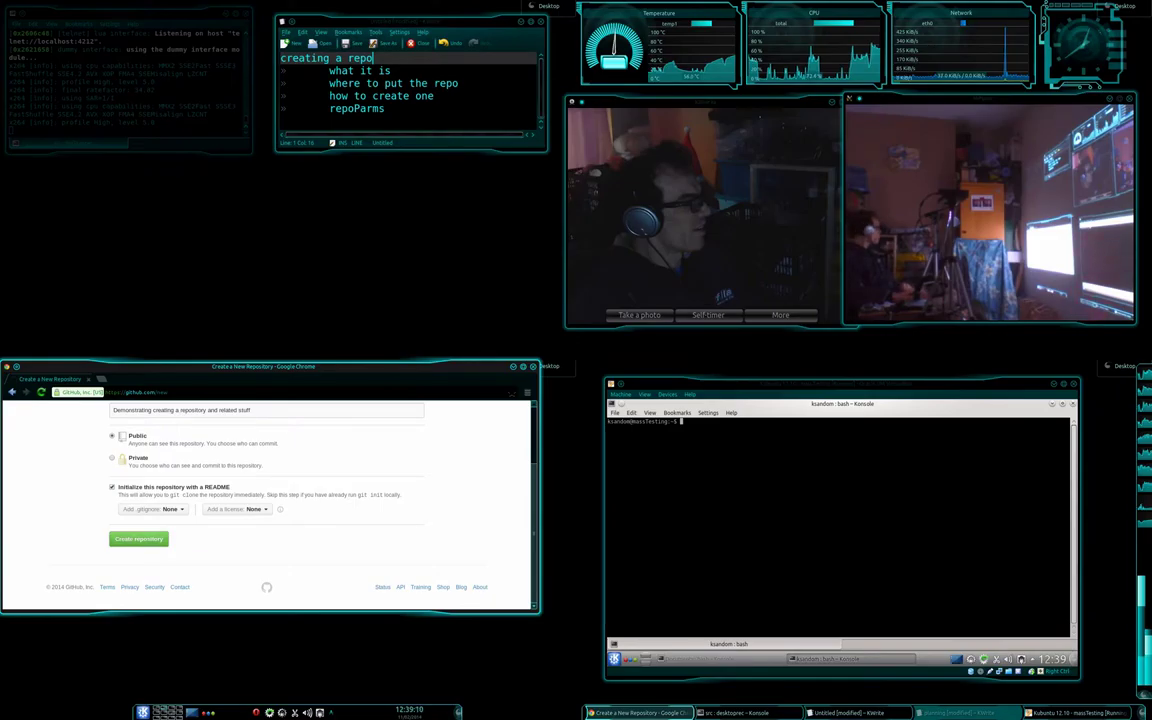
{"action": "left_click", "coordinate": [139, 539]}
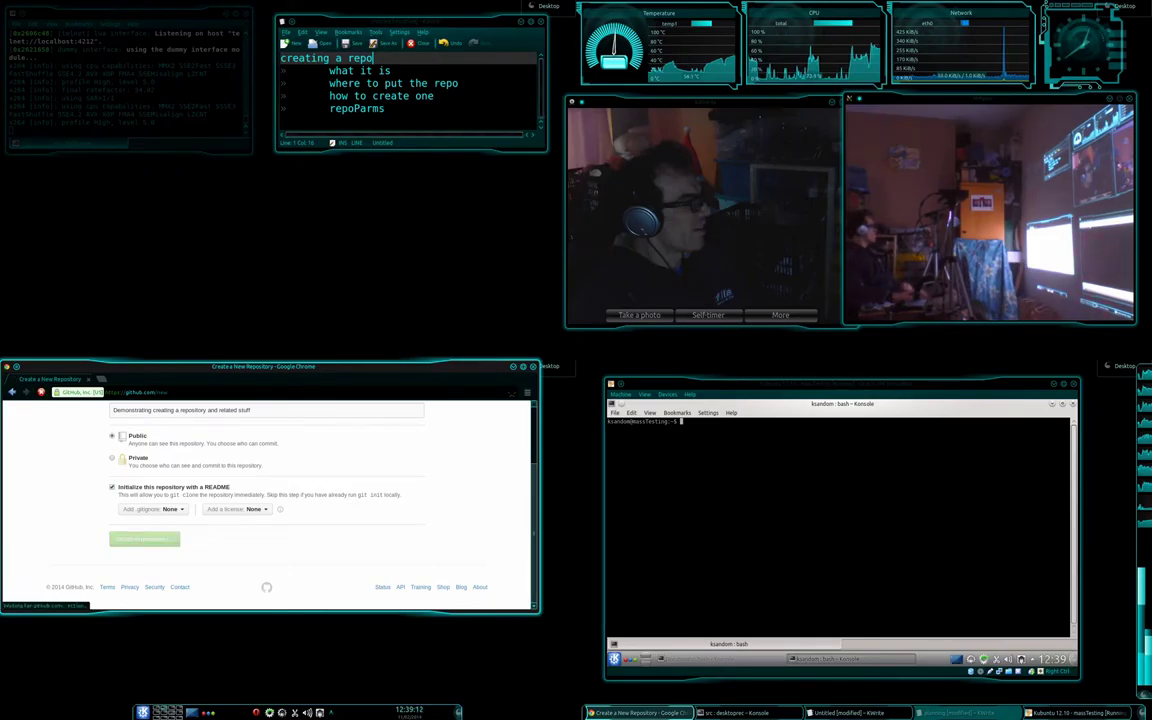
{"action": "scroll", "coordinate": [220, 480], "scroll_direction": "down", "scroll_amount": 3}
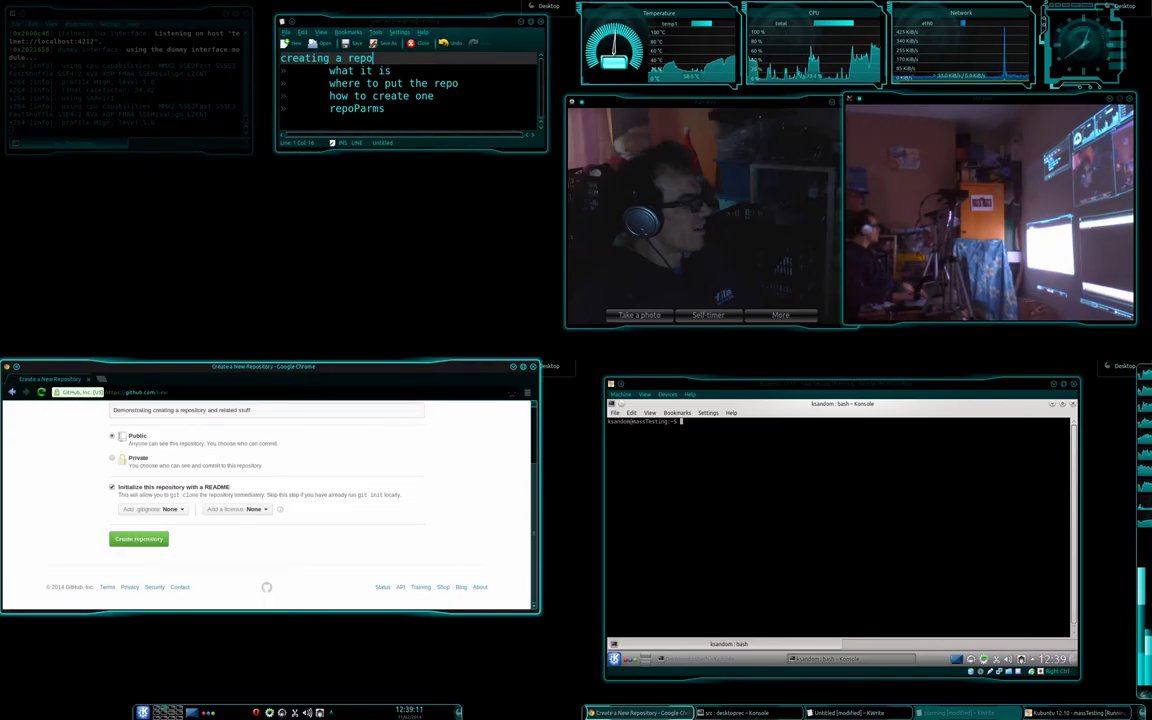
{"action": "left_click", "coordinate": [139, 539]}
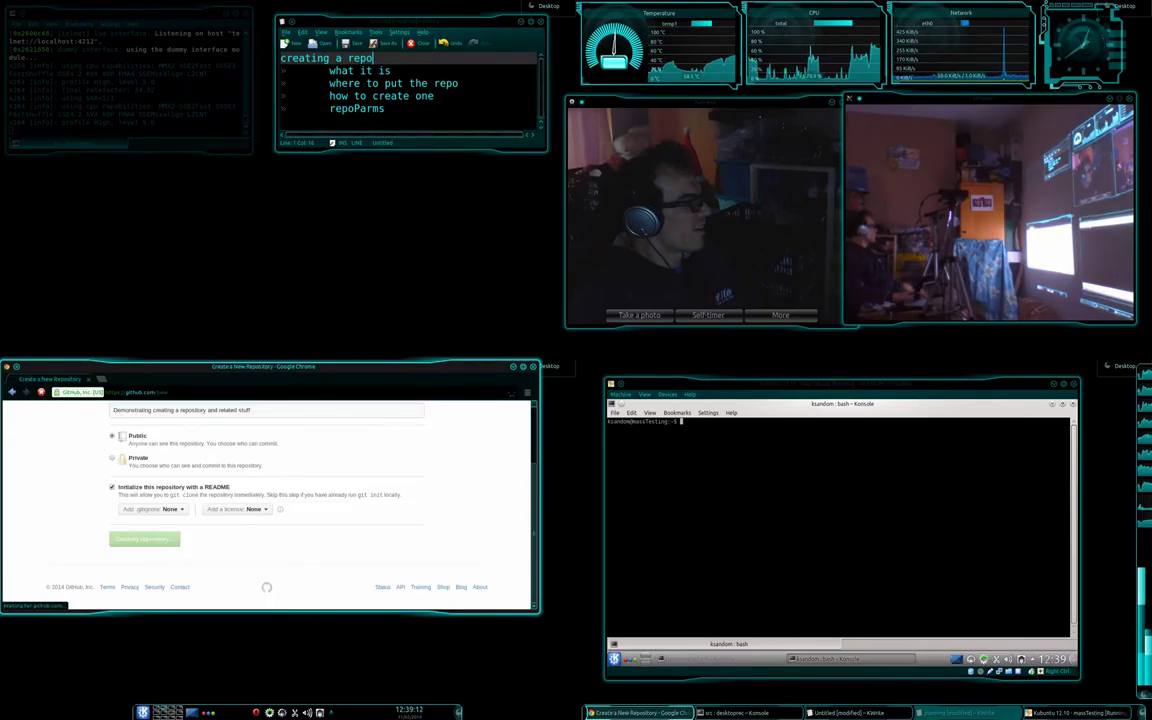
{"action": "scroll", "coordinate": [220, 480], "scroll_direction": "down", "scroll_amount": 3}
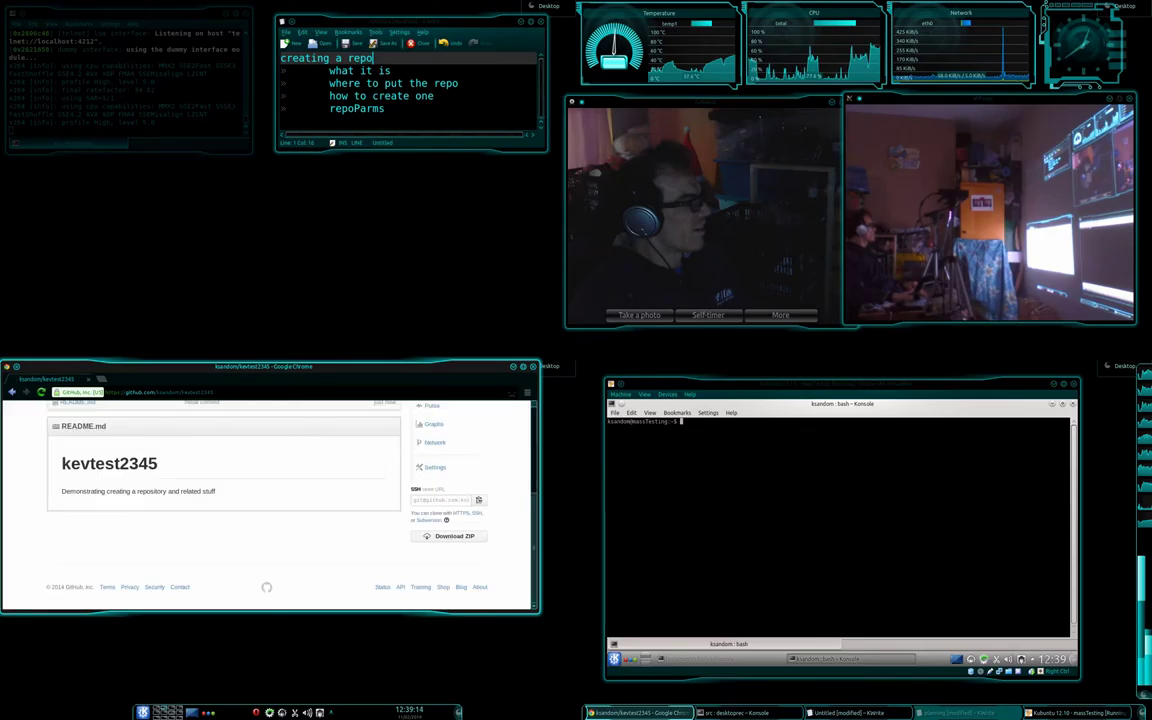
{"action": "left_click", "coordinate": [440, 524]}
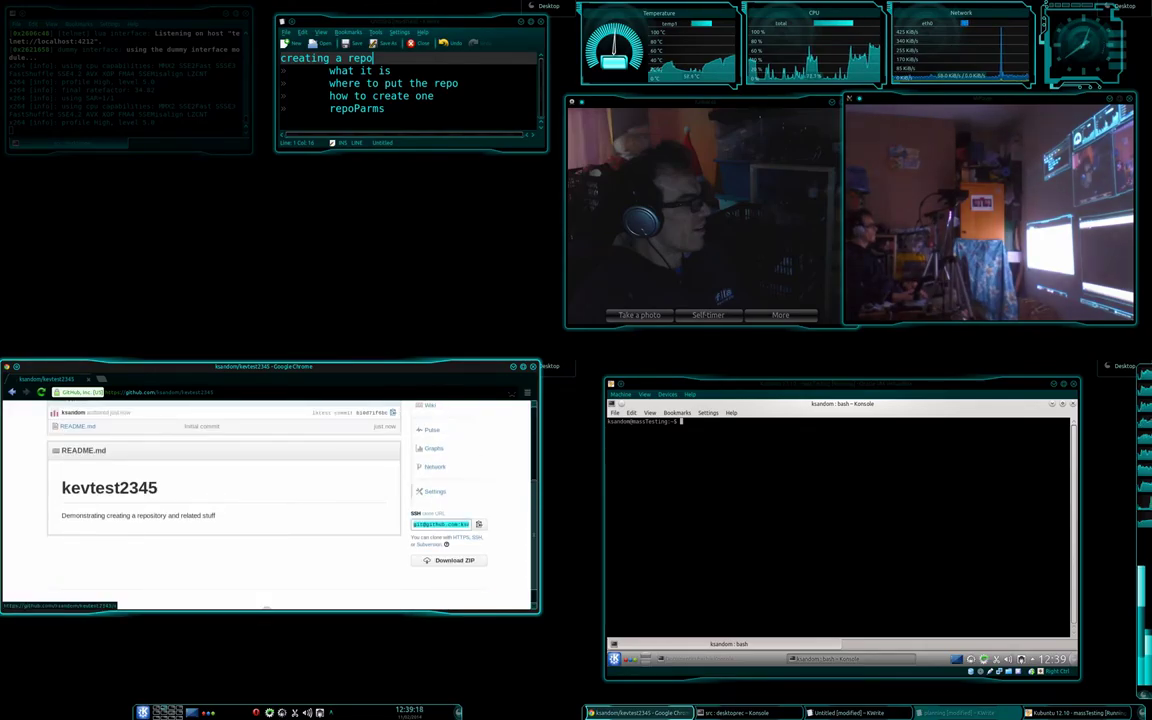
{"action": "scroll", "coordinate": [266, 604], "scroll_direction": "down", "scroll_amount": 1}
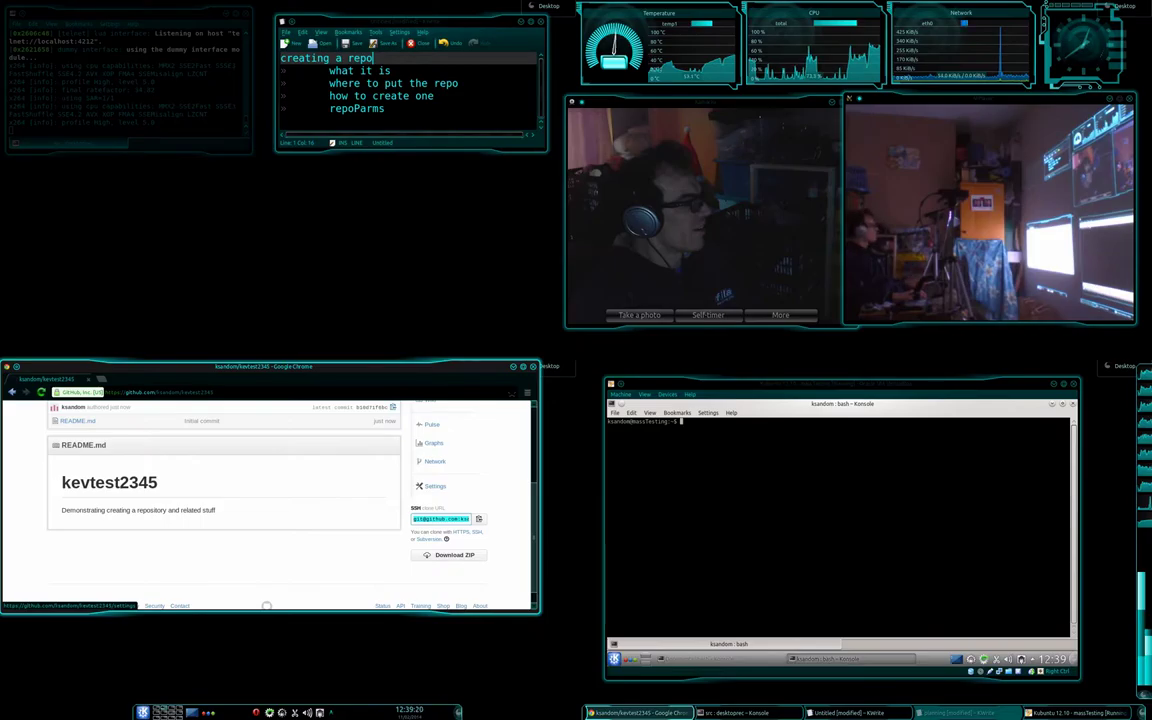
{"action": "key", "text": "alt+Tab"}
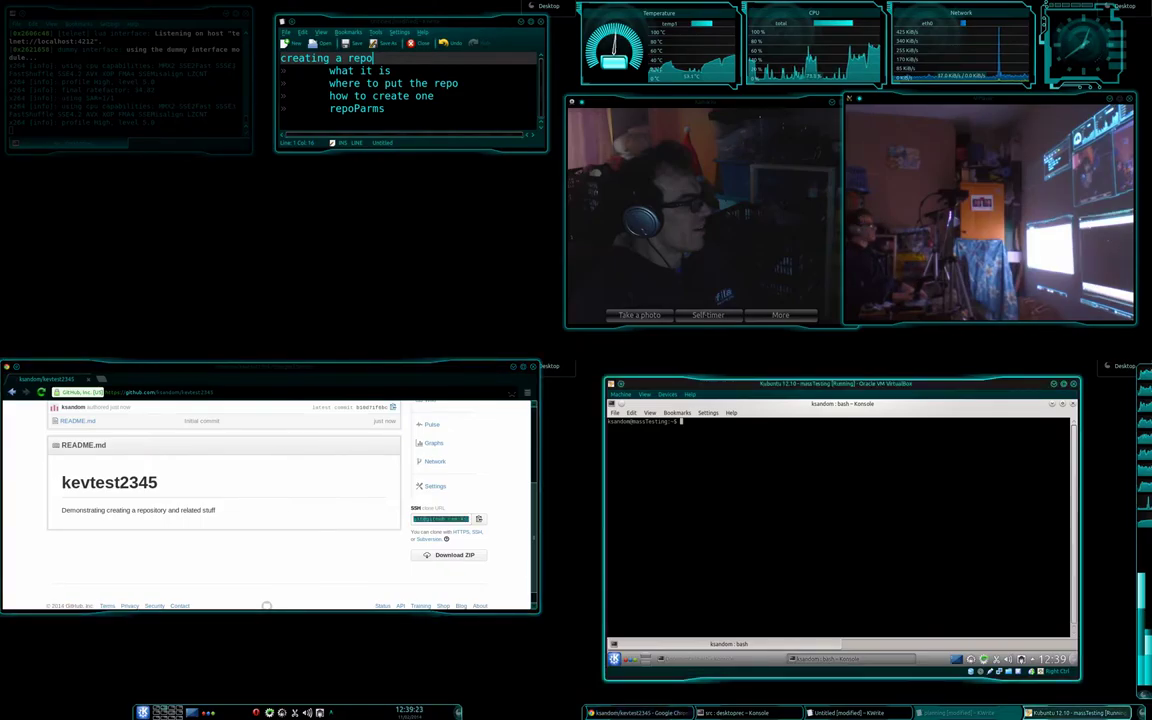
List the existing Achel repositories and show manageAchel's command help
{"action": "type", "text": "sting:~$ manageAchel"}
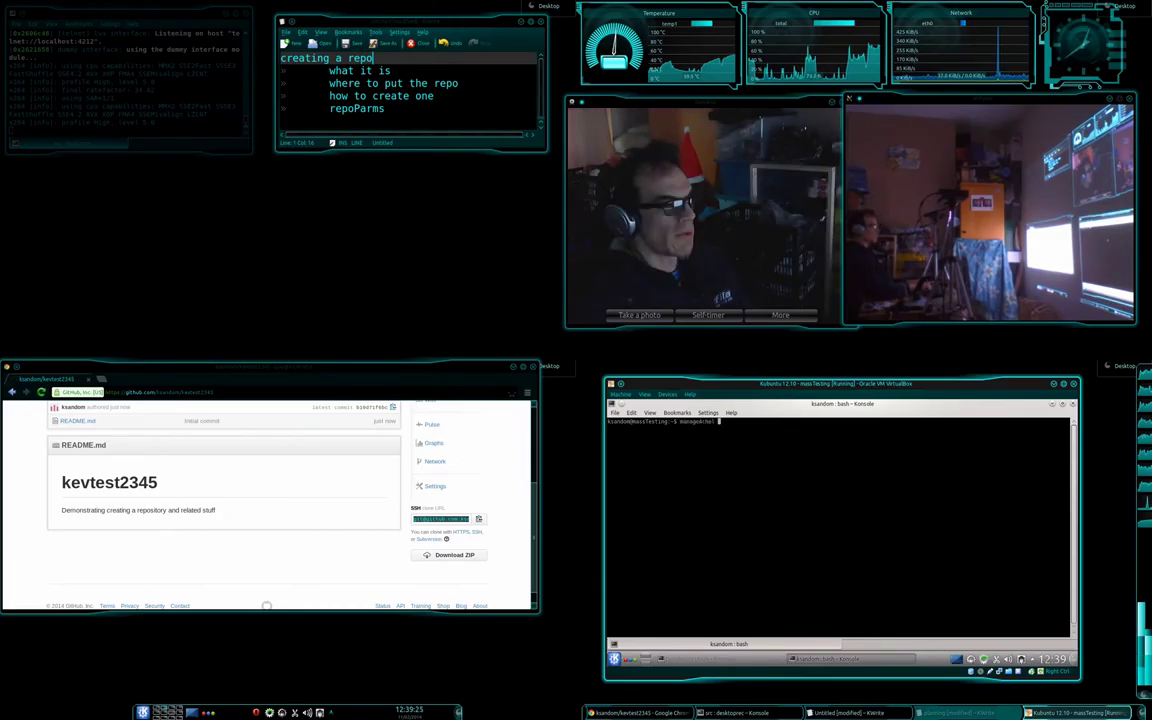
{"action": "type", "text": " repoList"}
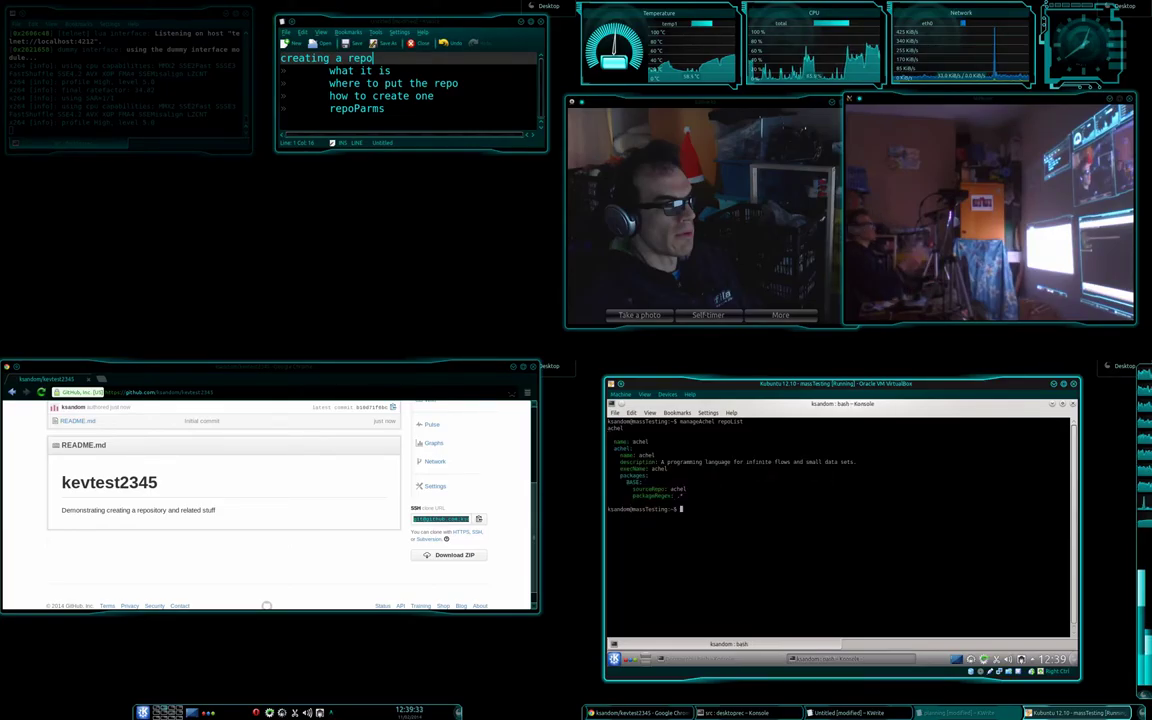
{"action": "type", "text": "ma"}
{"action": "type", "text": "nageAchel"}
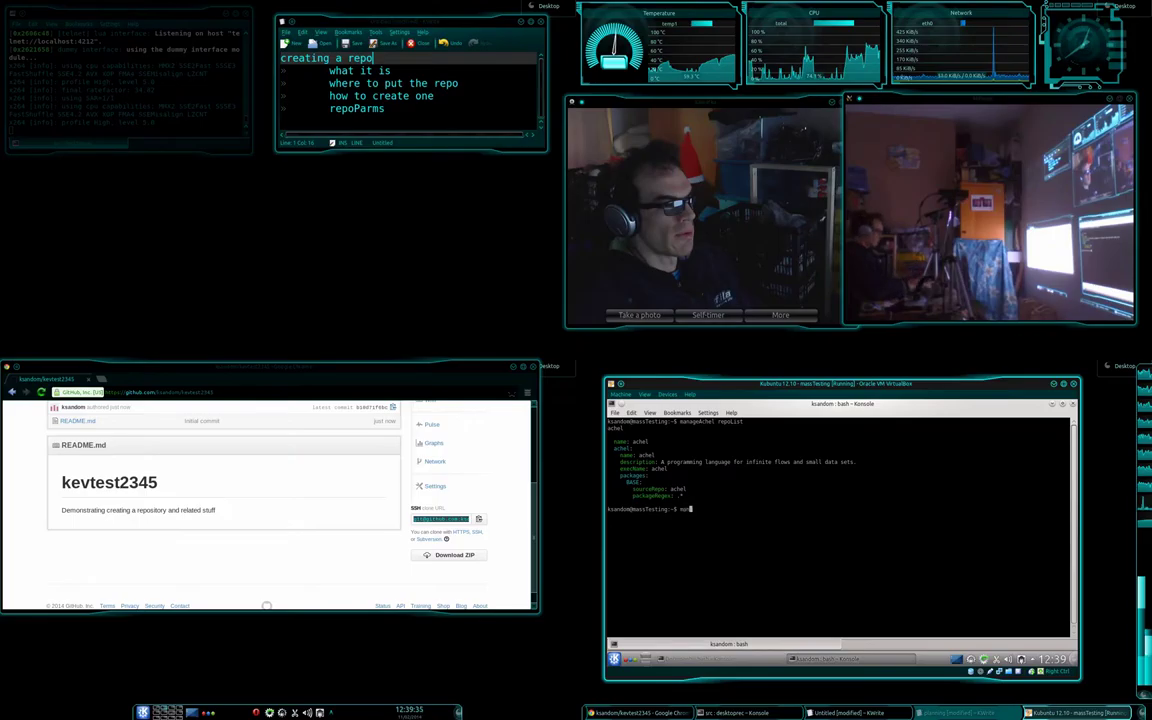
{"action": "key", "text": "Return"}
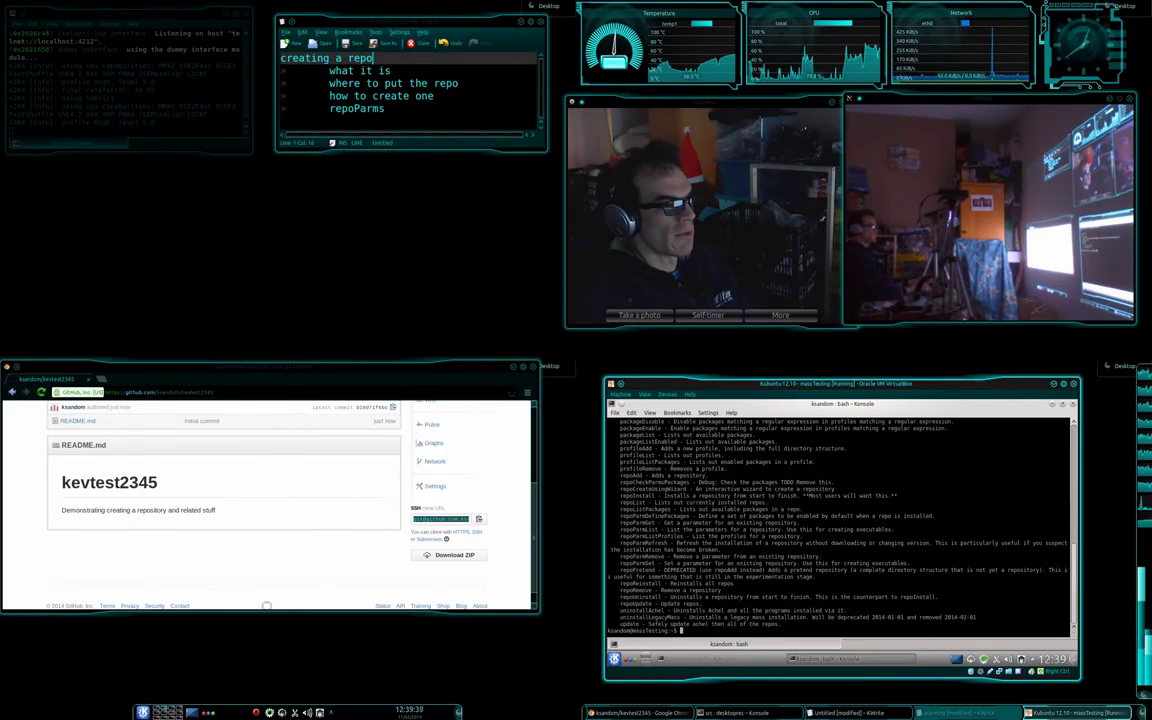
Put 'manageAchel repoCreateUsingWizard' on the prompt by copying the command name from the help
{"action": "double_click", "coordinate": [653, 488]}
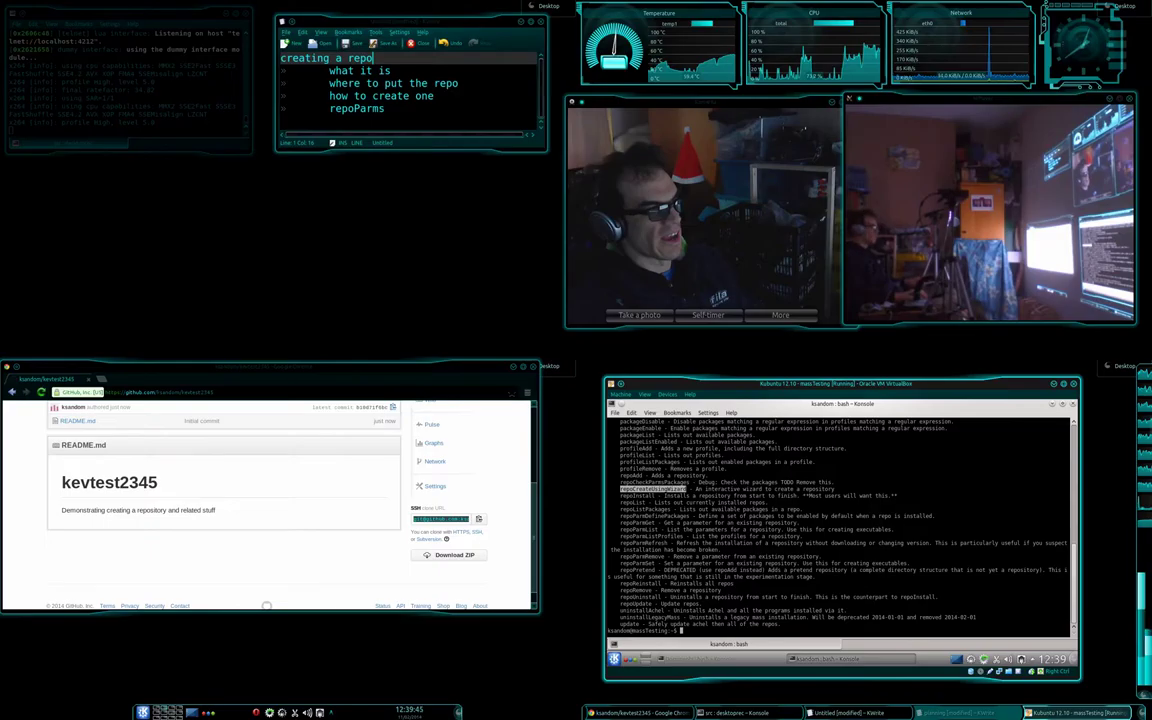
{"action": "type", "text": "manageAchel"}
{"action": "type", "text": "repoCreateUsingWizard"}
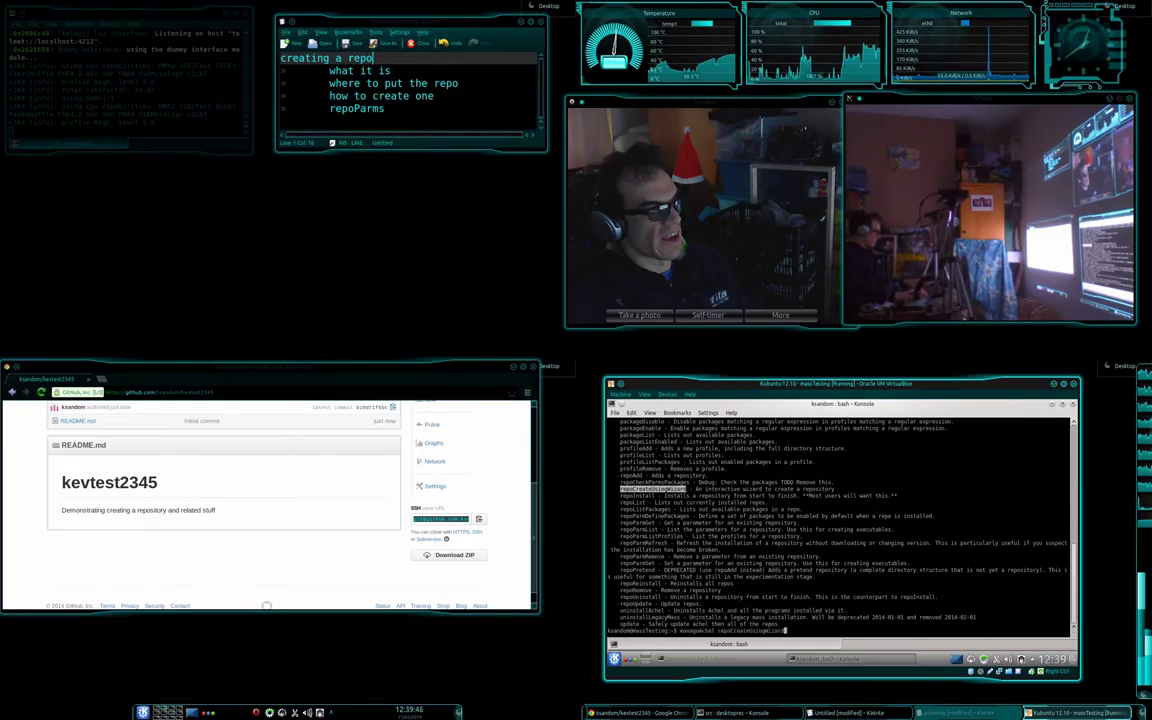
Launch the repository creation wizard and copy the kevtest2345 name heading from GitHub
{"action": "key", "text": "Return"}
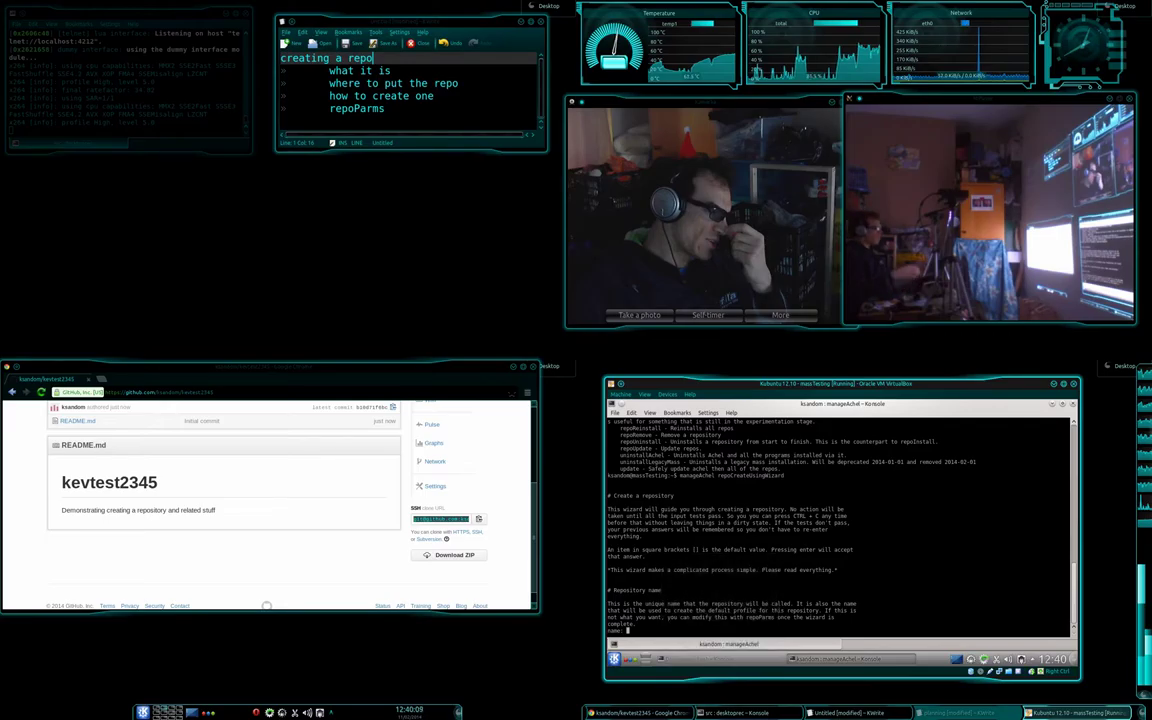
{"action": "key", "text": "alt+Tab"}
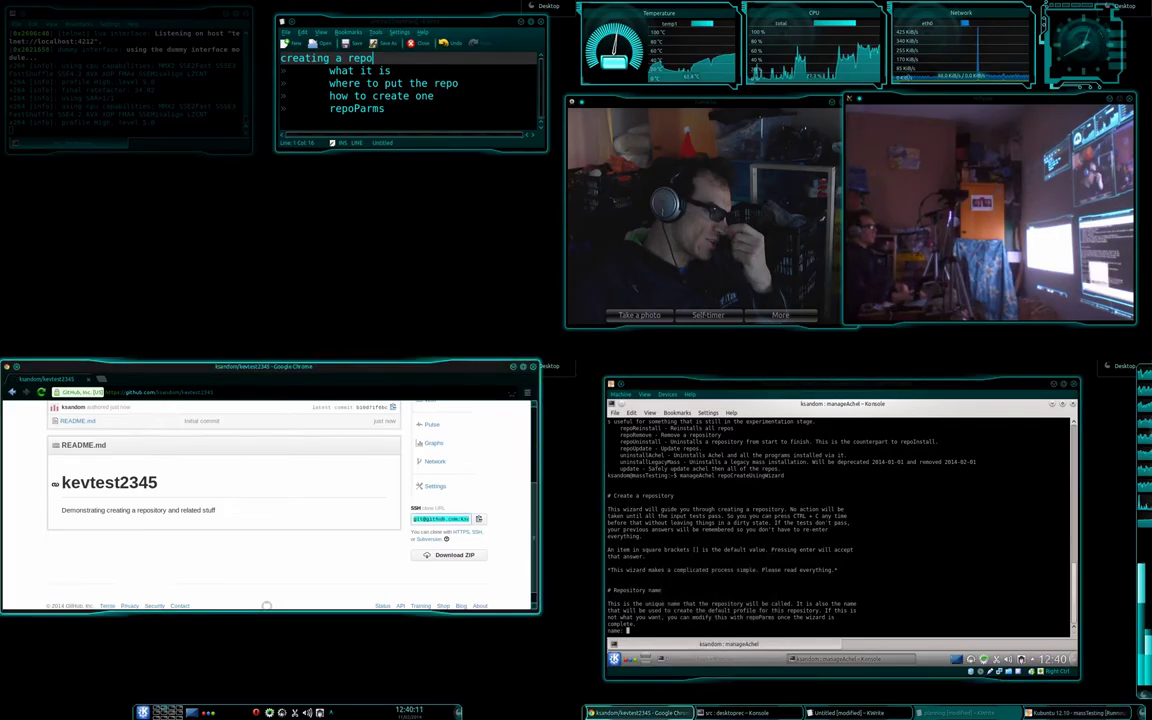
{"action": "left_click_drag", "start_coordinate": [158, 482], "coordinate": [56, 482]}
{"action": "key", "text": "alt+Tab"}
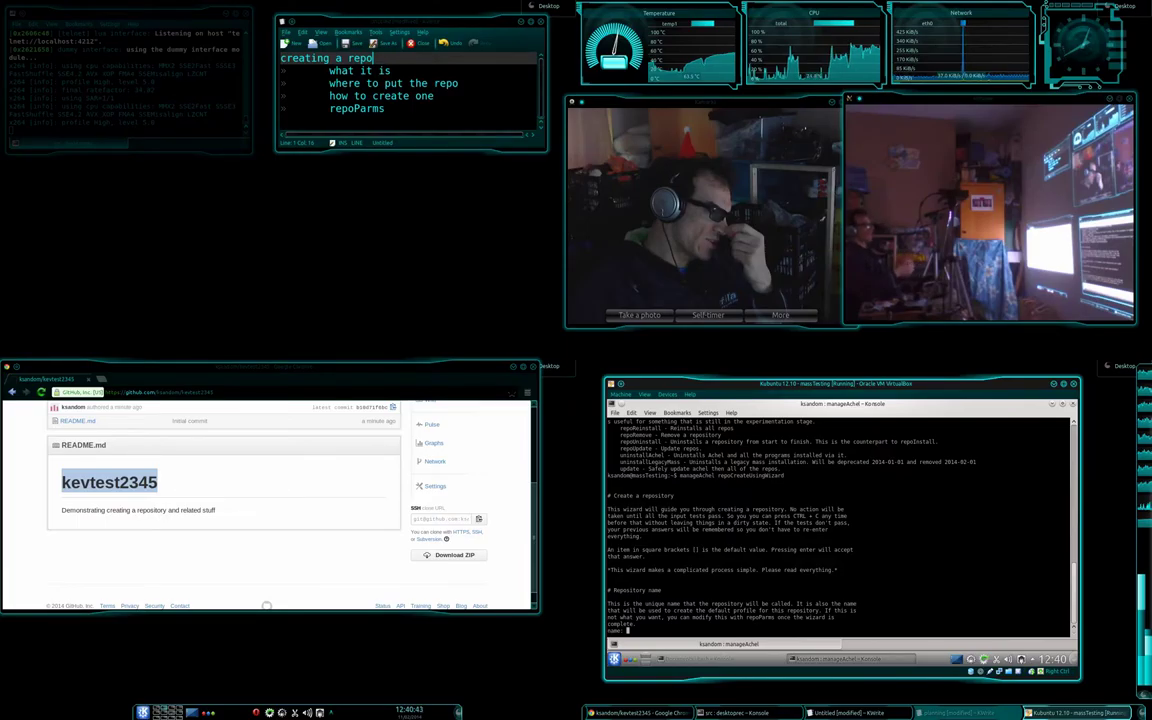
Enter kevtest2345 as the repository name and copy the GitHub description line
{"action": "type", "text": "kevtest2345"}
{"action": "key", "text": "Return"}
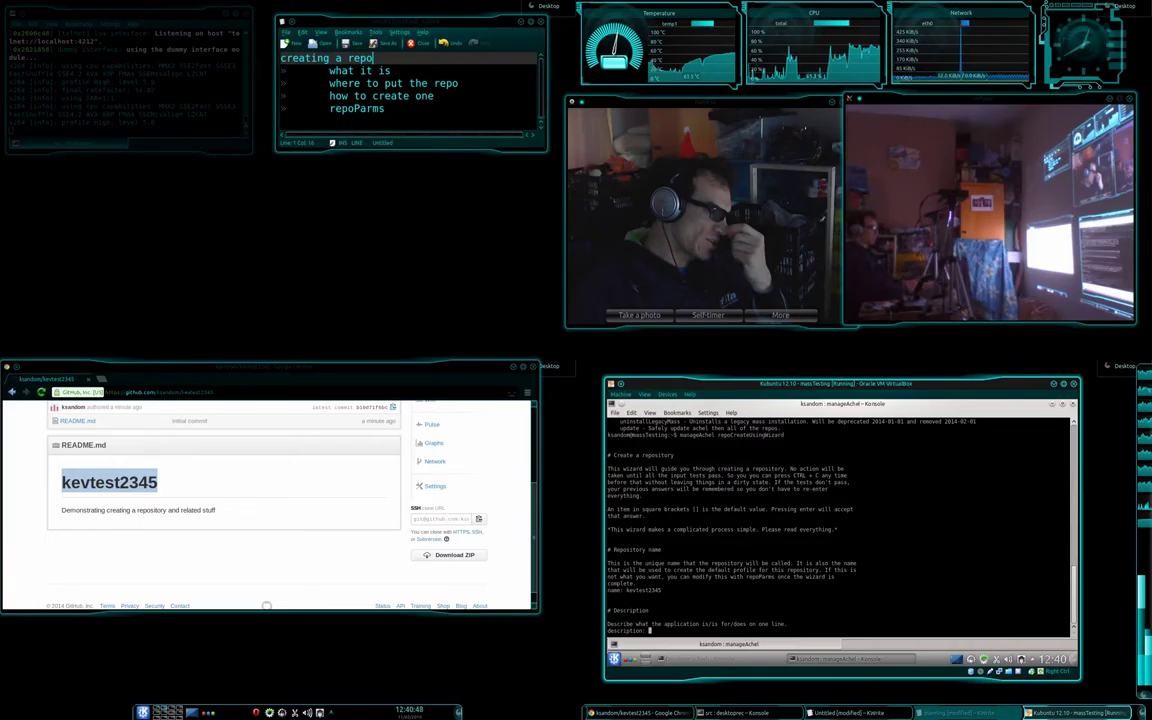
{"action": "key", "text": "alt+Tab"}
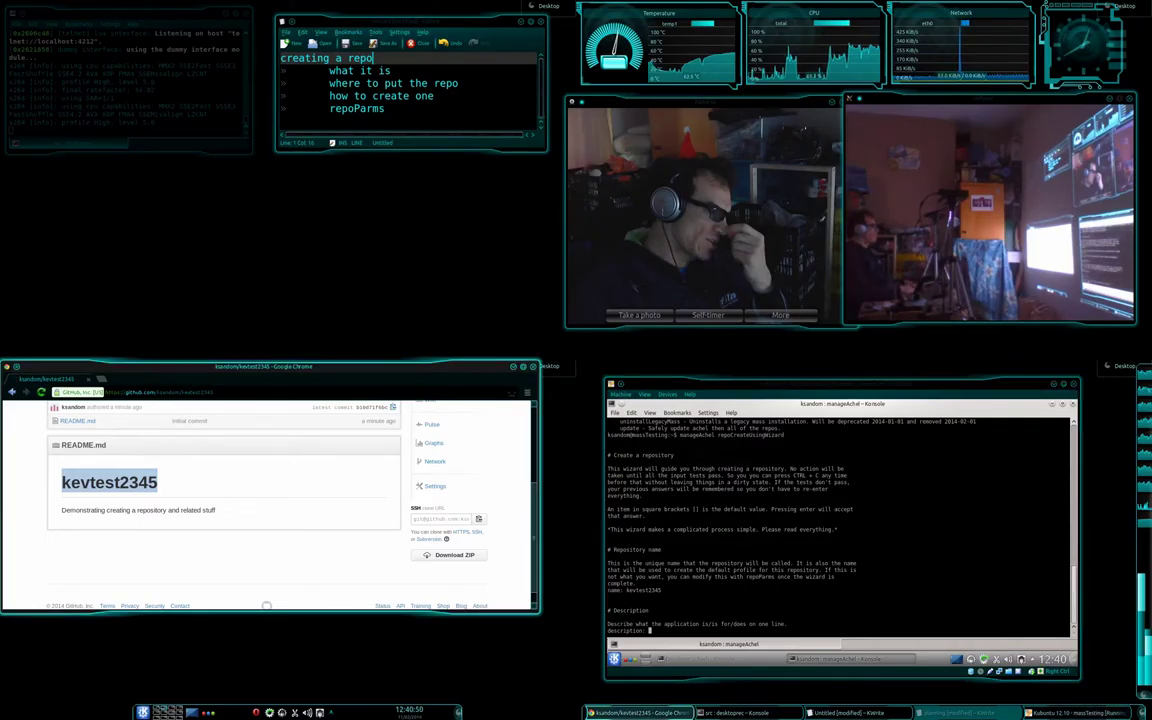
{"action": "left_click_drag", "start_coordinate": [61, 510], "coordinate": [213, 510]}
{"action": "key", "text": "ctrl+c"}
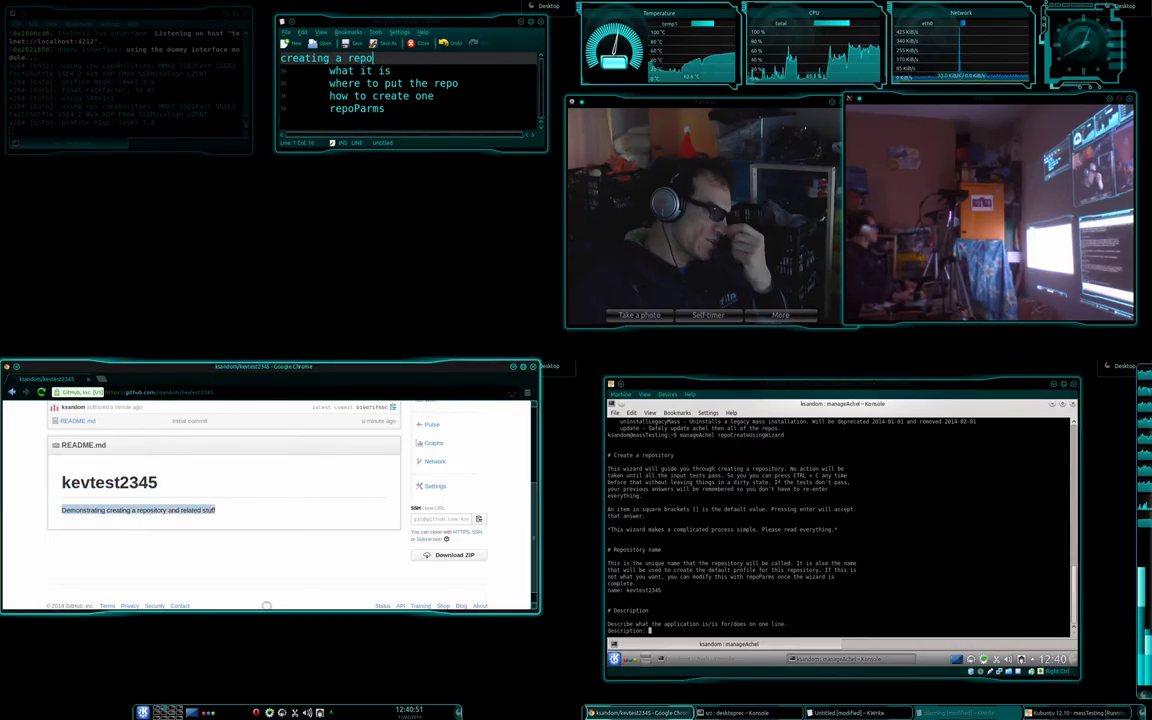
{"action": "key", "text": "alt+Tab"}
Paste the description and append '. Also this is stuff from the automation'
{"action": "key", "text": "ctrl+shift+v"}
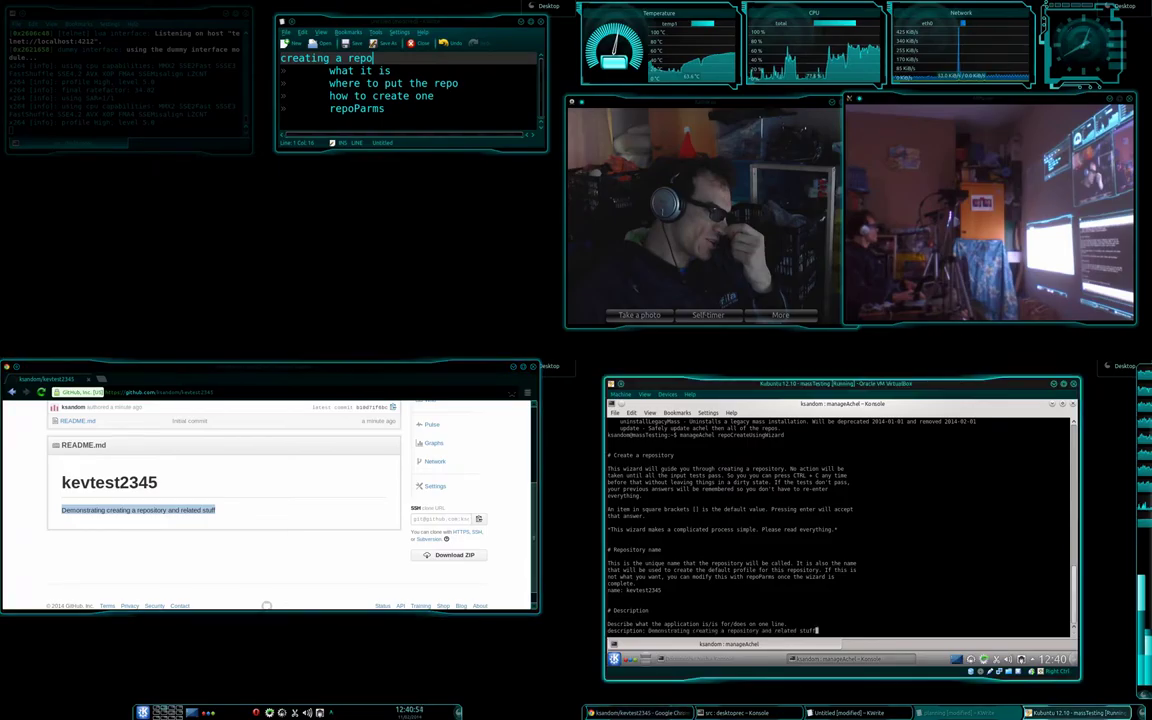
{"action": "type", "text": ". "}
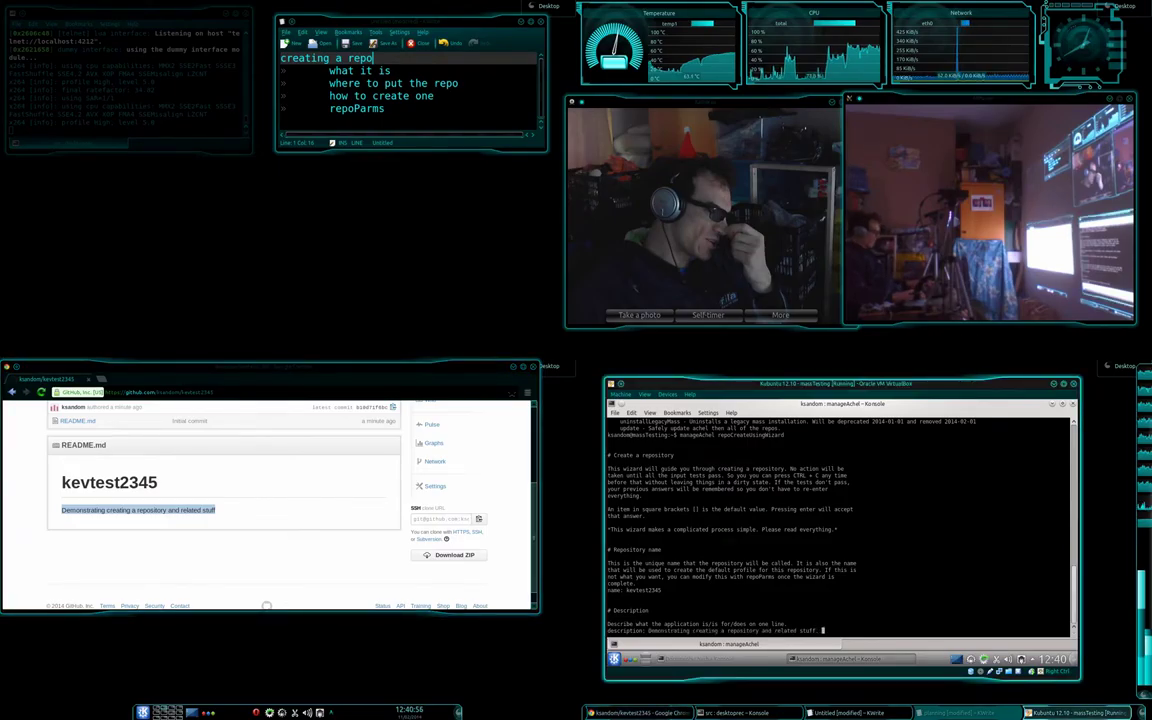
{"action": "type", "text": "Als"}
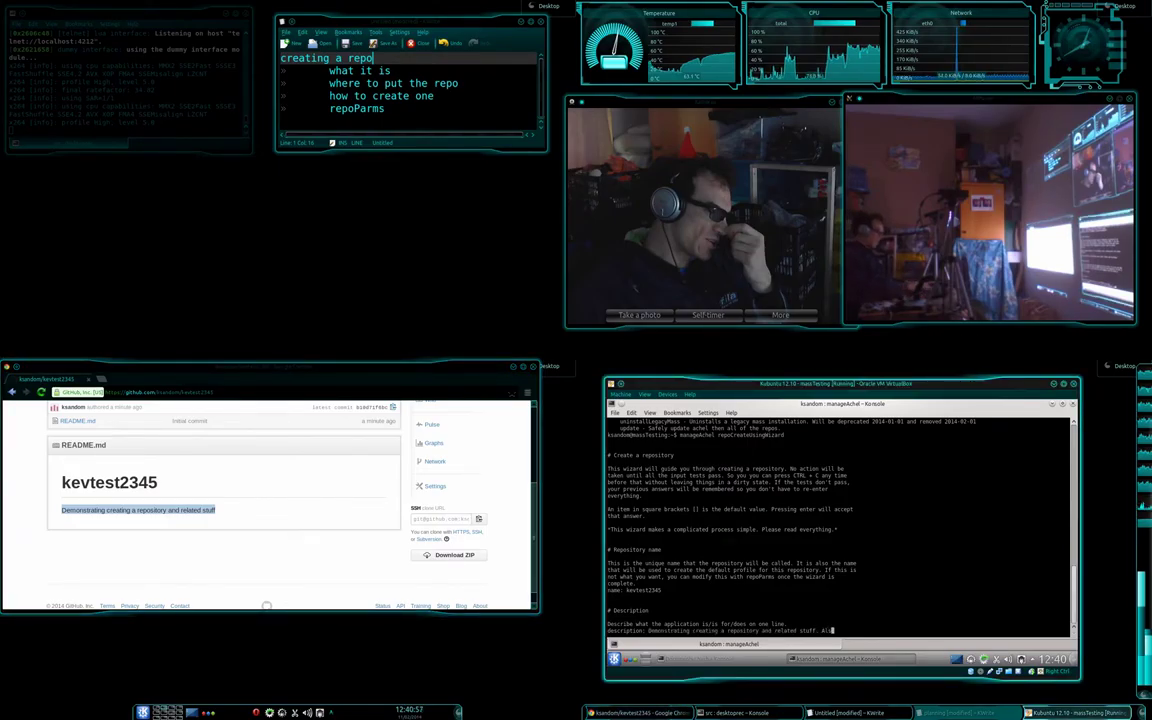
{"action": "type", "text": "o this is st"}
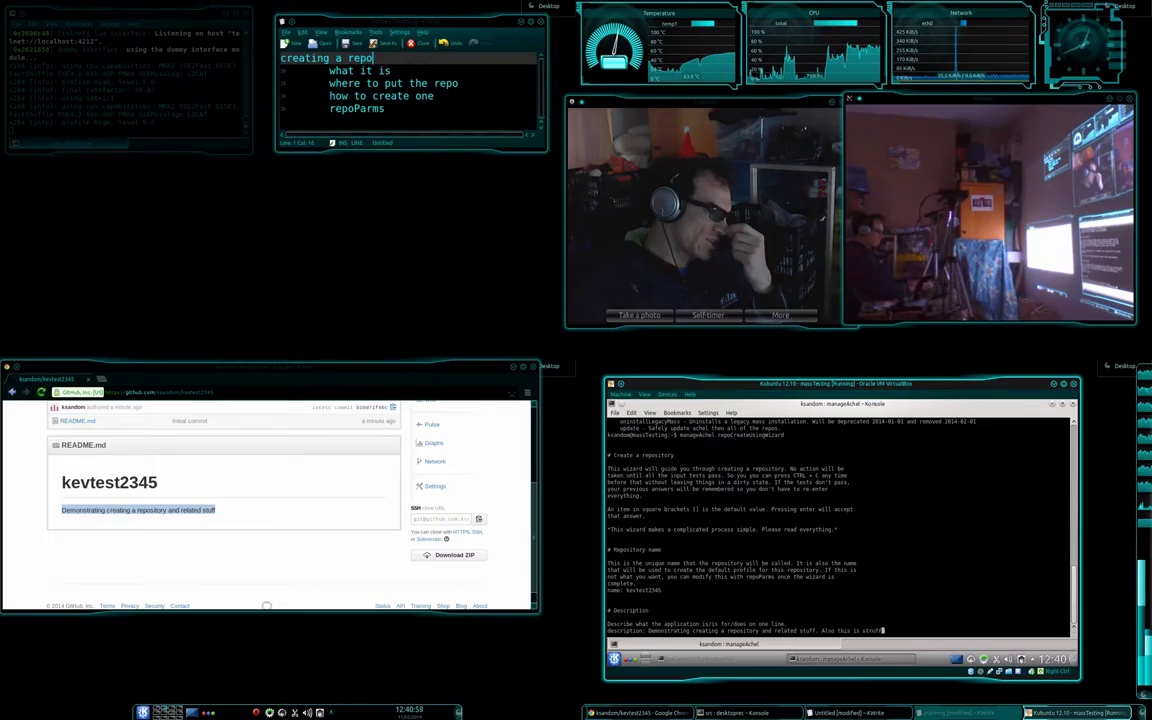
{"action": "type", "text": "uff"}
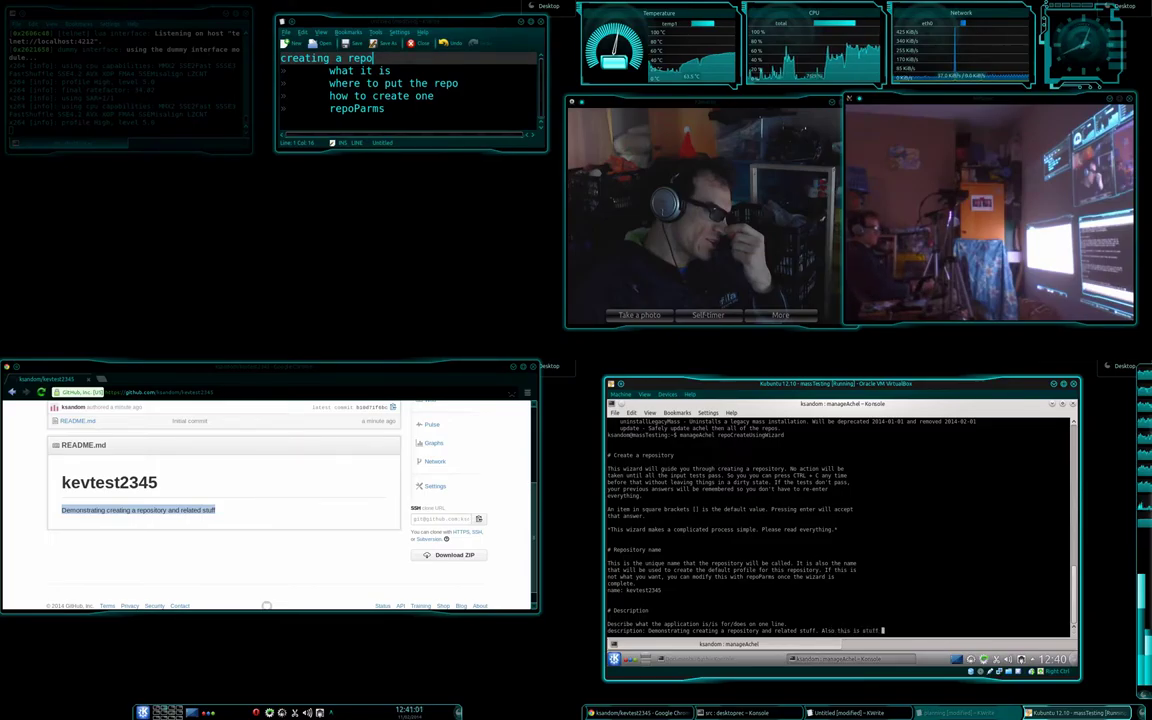
{"action": "type", "text": " from the "}
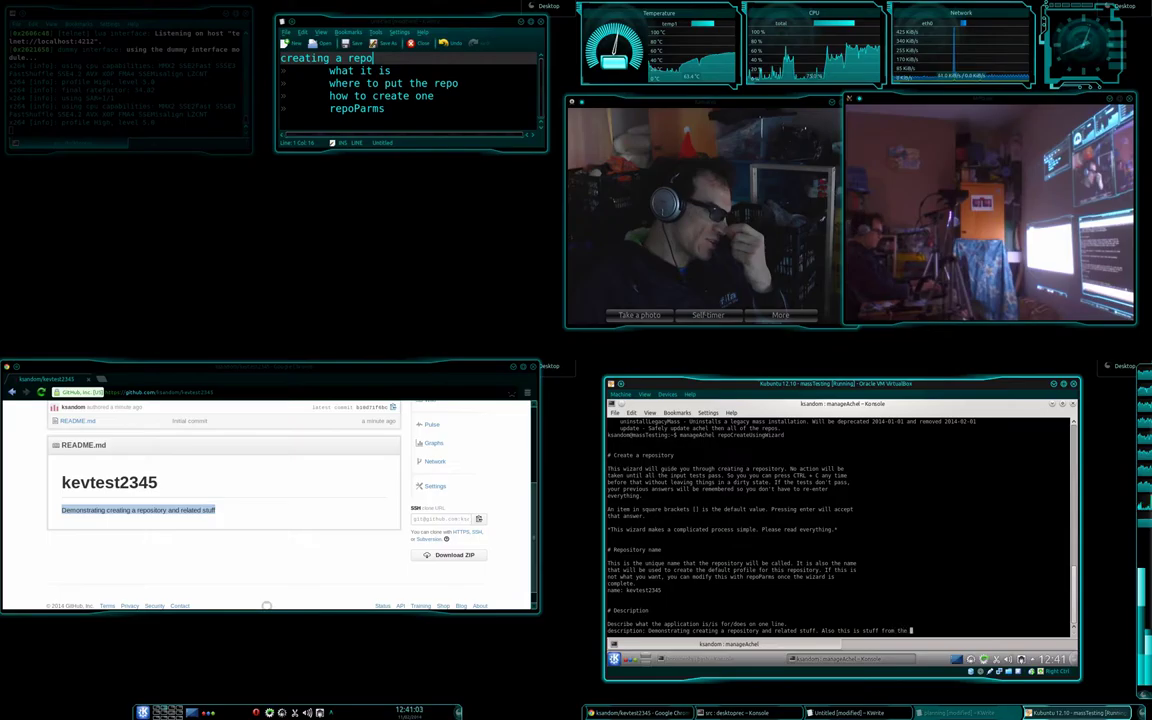
{"action": "type", "text": "automation."}
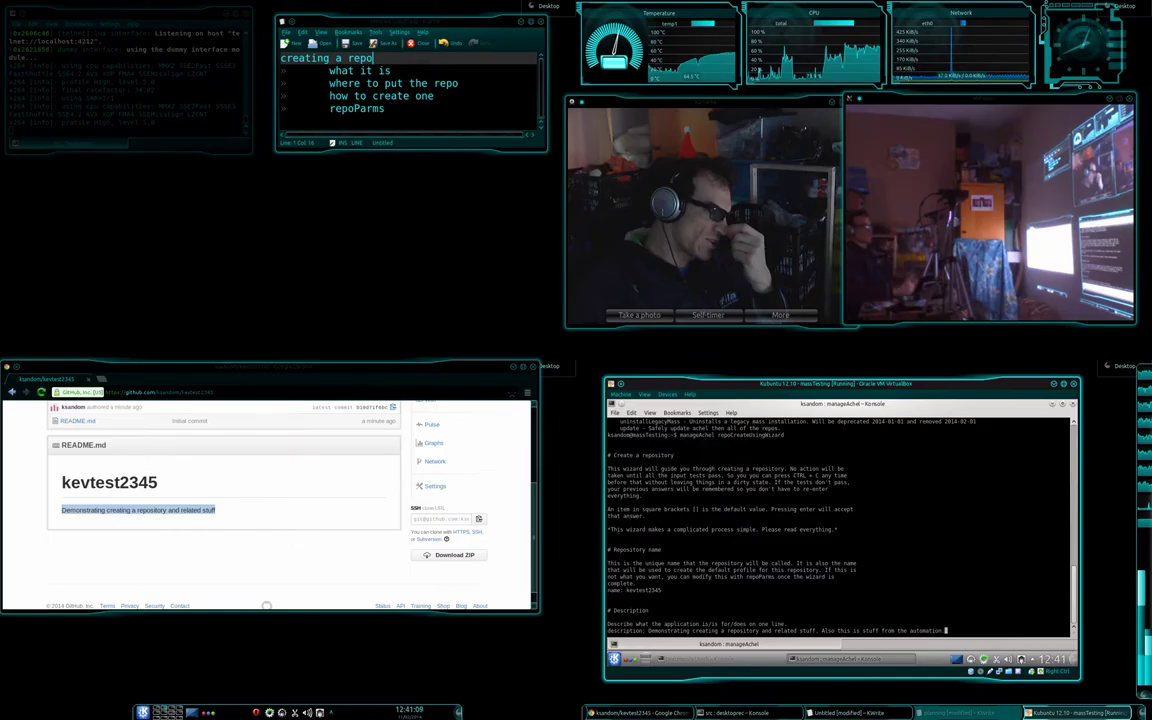
{"action": "left_click", "coordinate": [100, 482]}
{"action": "key", "text": "alt+Tab"}
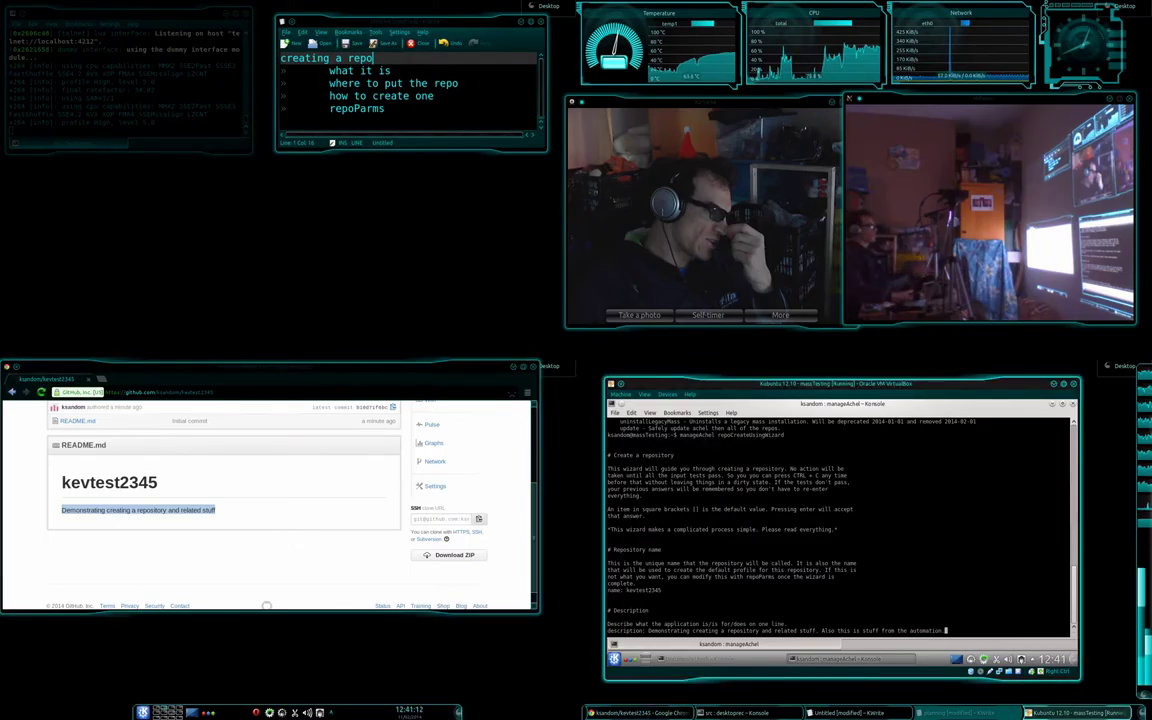
End the description with a period and accept the default execName kevtest2345
{"action": "type", "text": "."}
{"action": "key", "text": "Return"}
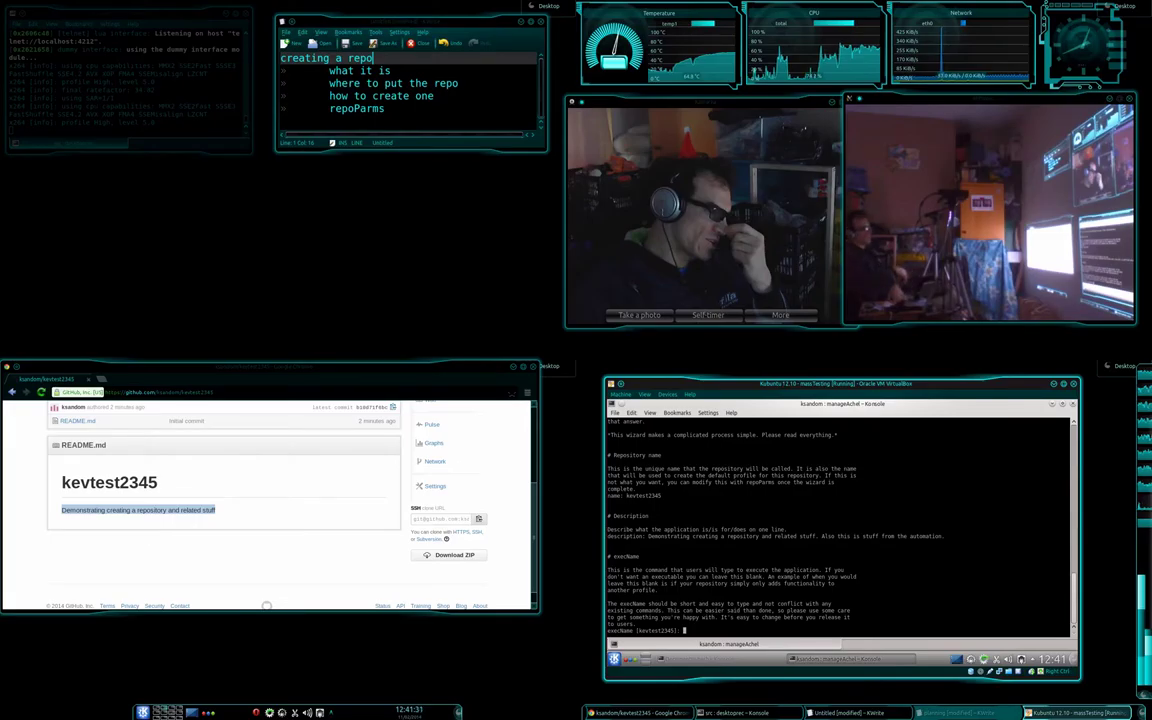
{"action": "key", "text": "Return"}
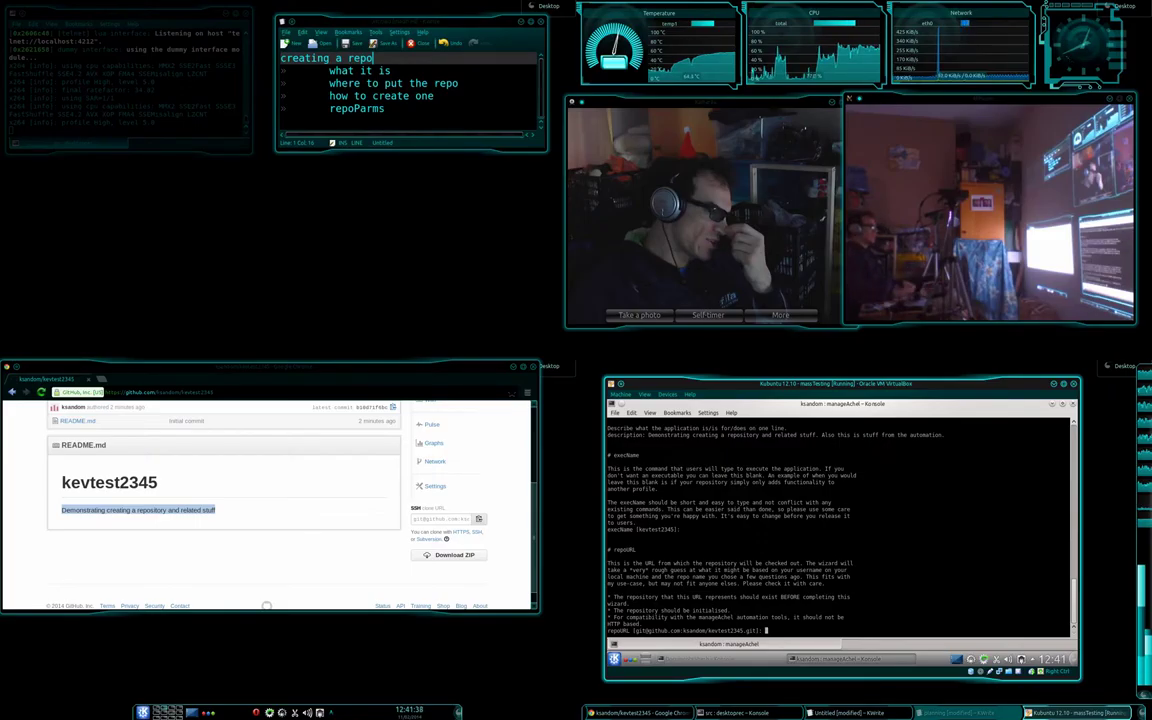
Copy the SSH clone URL from GitHub and check the username with whoami in a new shell
{"action": "left_click", "coordinate": [266, 606]}
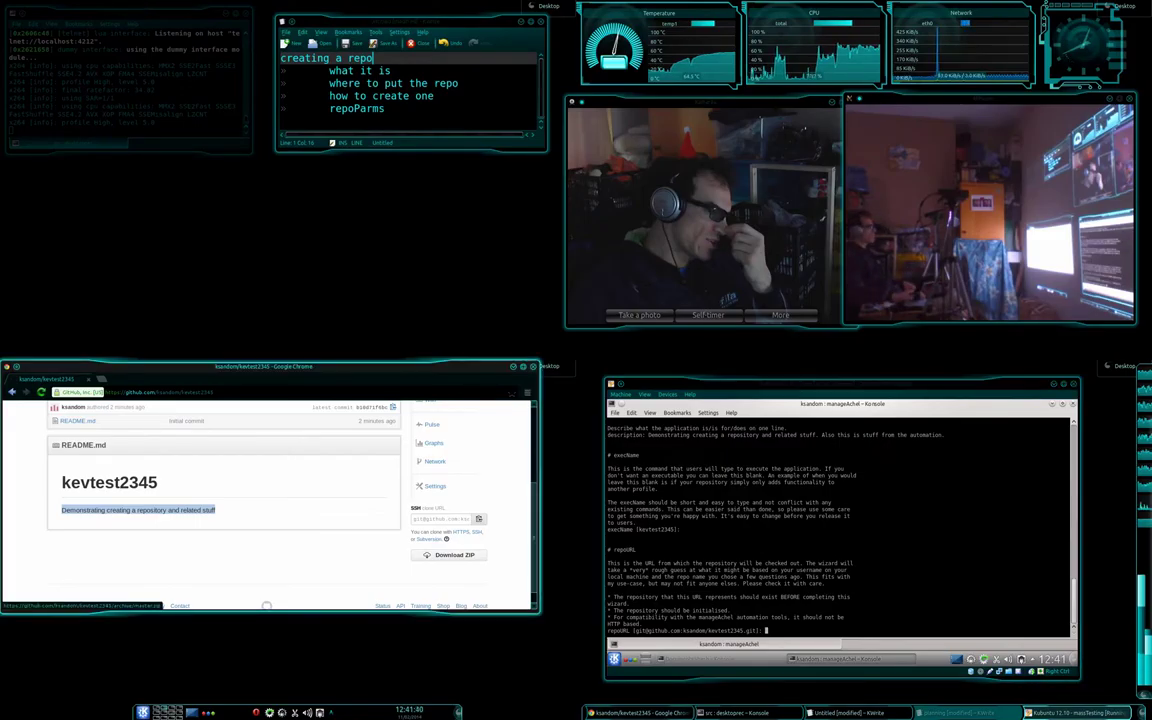
{"action": "left_click", "coordinate": [441, 519]}
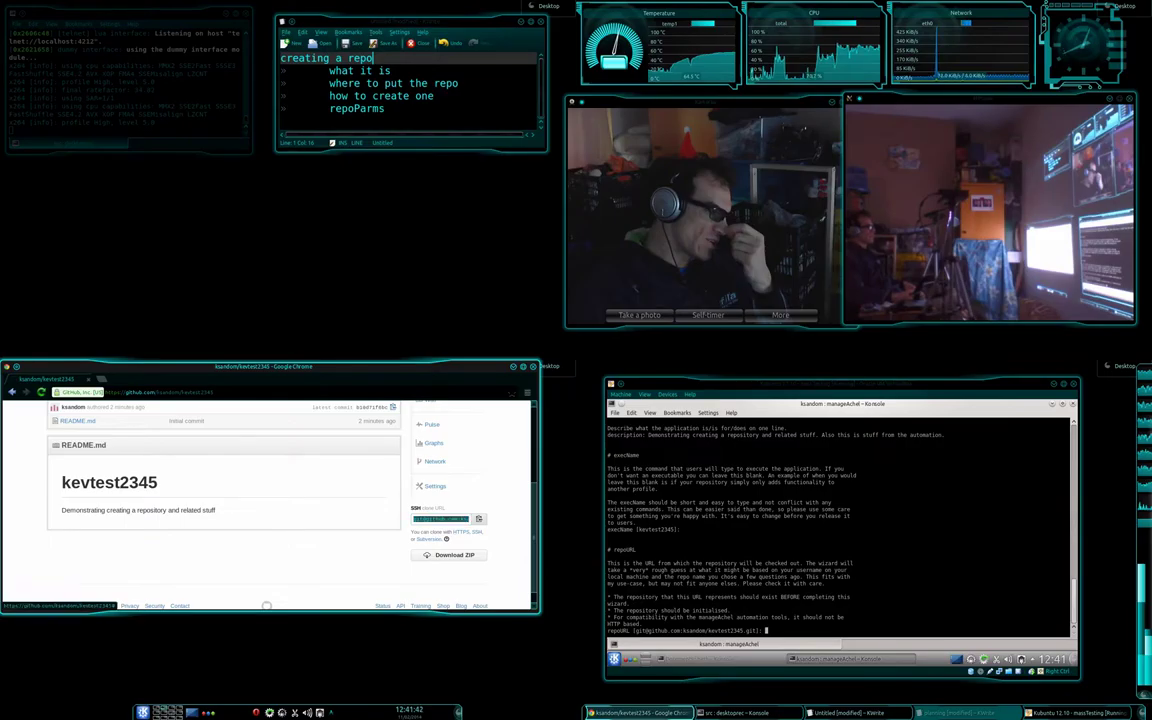
{"action": "key", "text": "alt+Tab"}
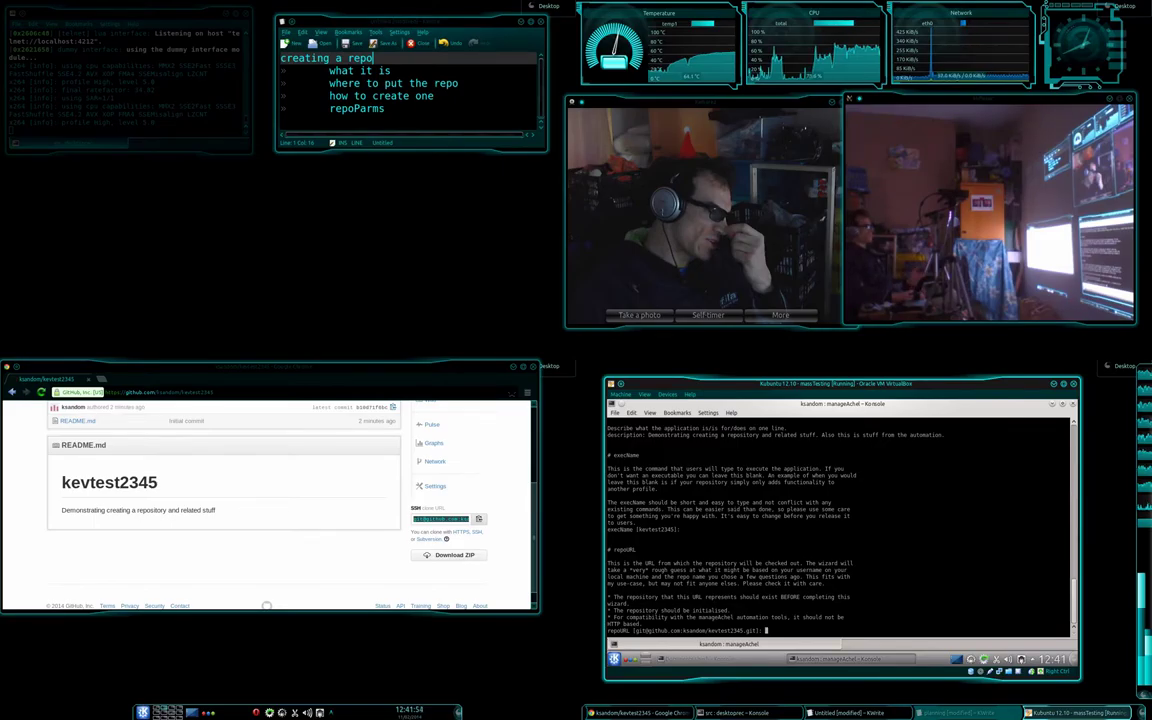
{"action": "key", "text": "ctrl+shift+t"}
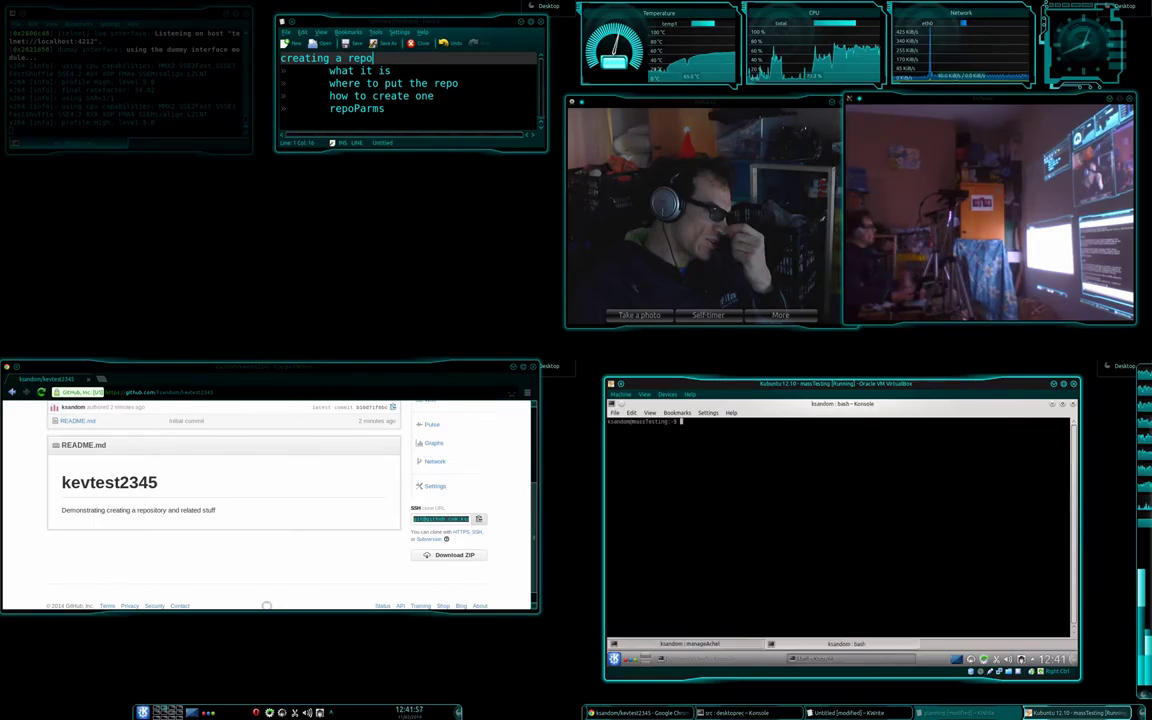
{"action": "type", "text": "whoami"}
{"action": "key", "text": "Return"}
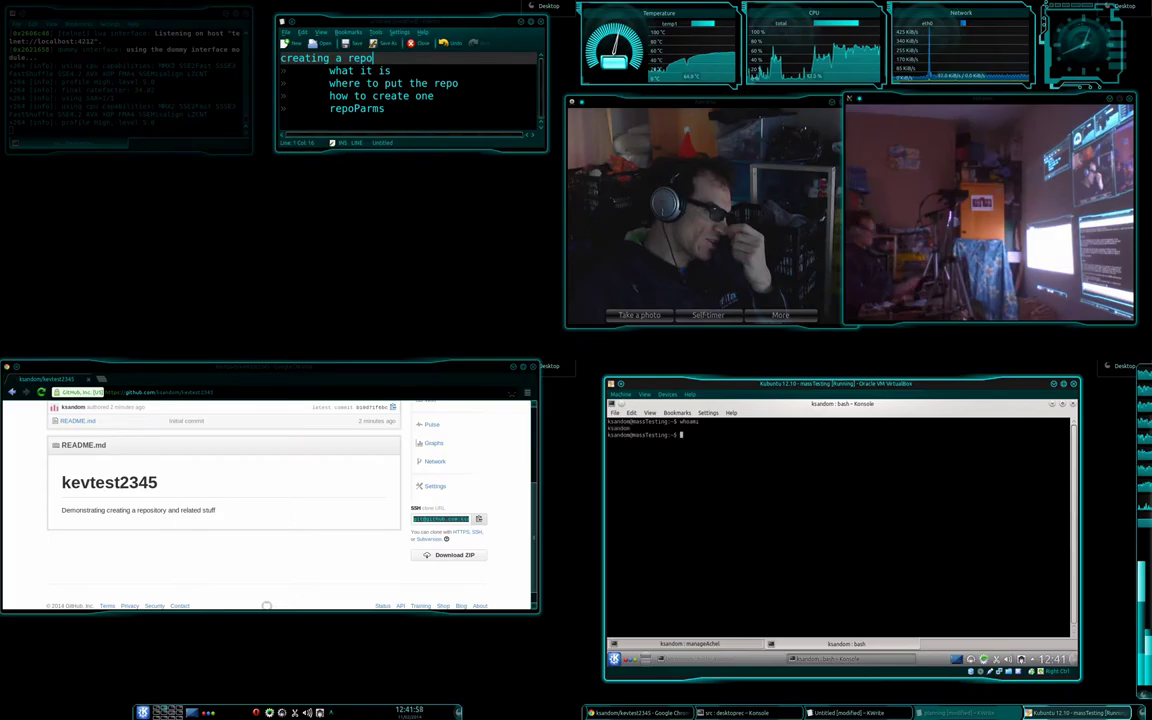
{"action": "key", "text": "alt+Tab"}
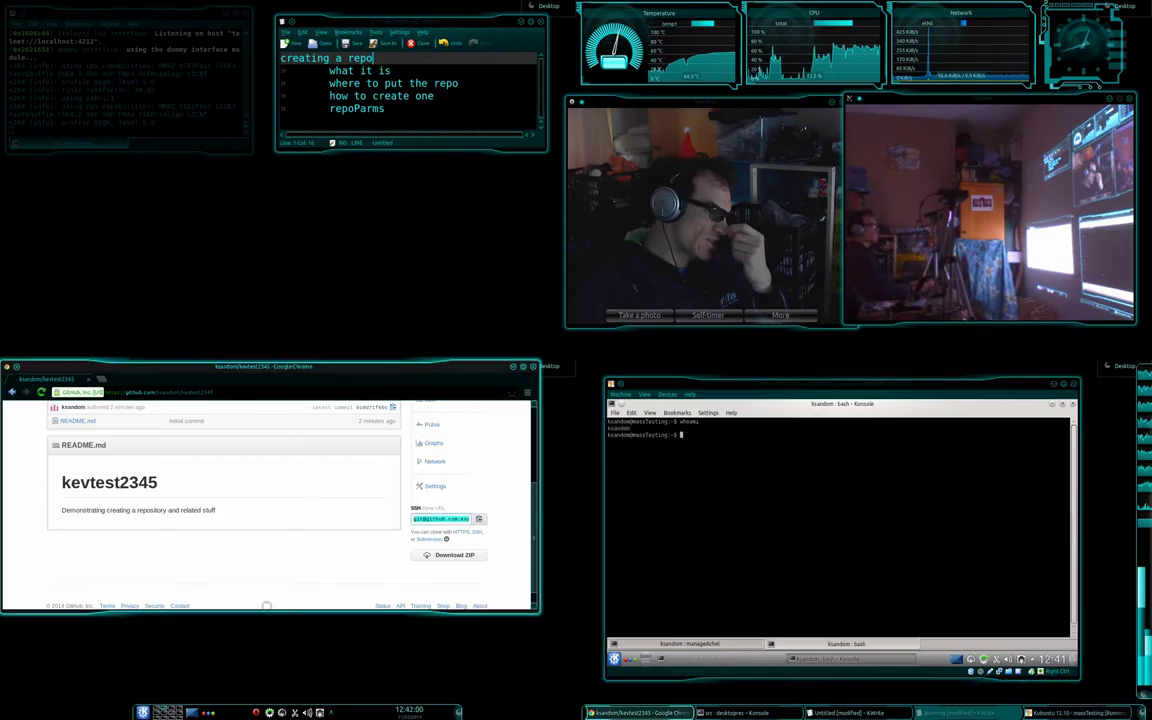
{"action": "double_click", "coordinate": [168, 392]}
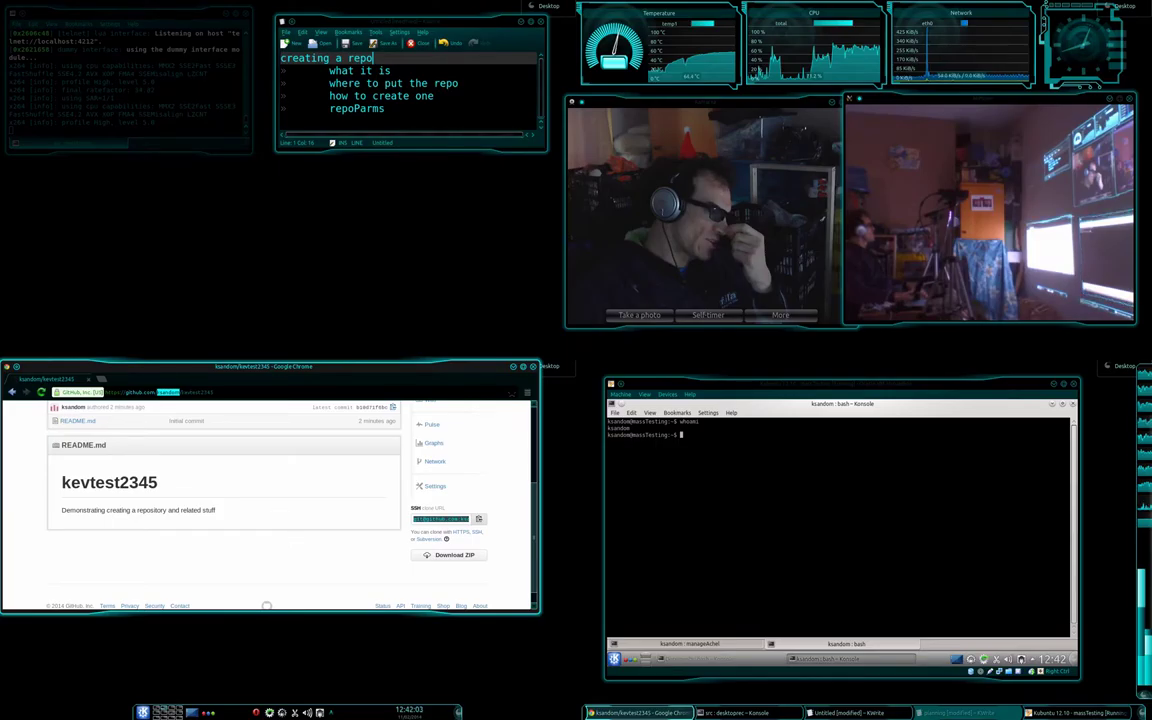
{"action": "left_click", "coordinate": [660, 643]}
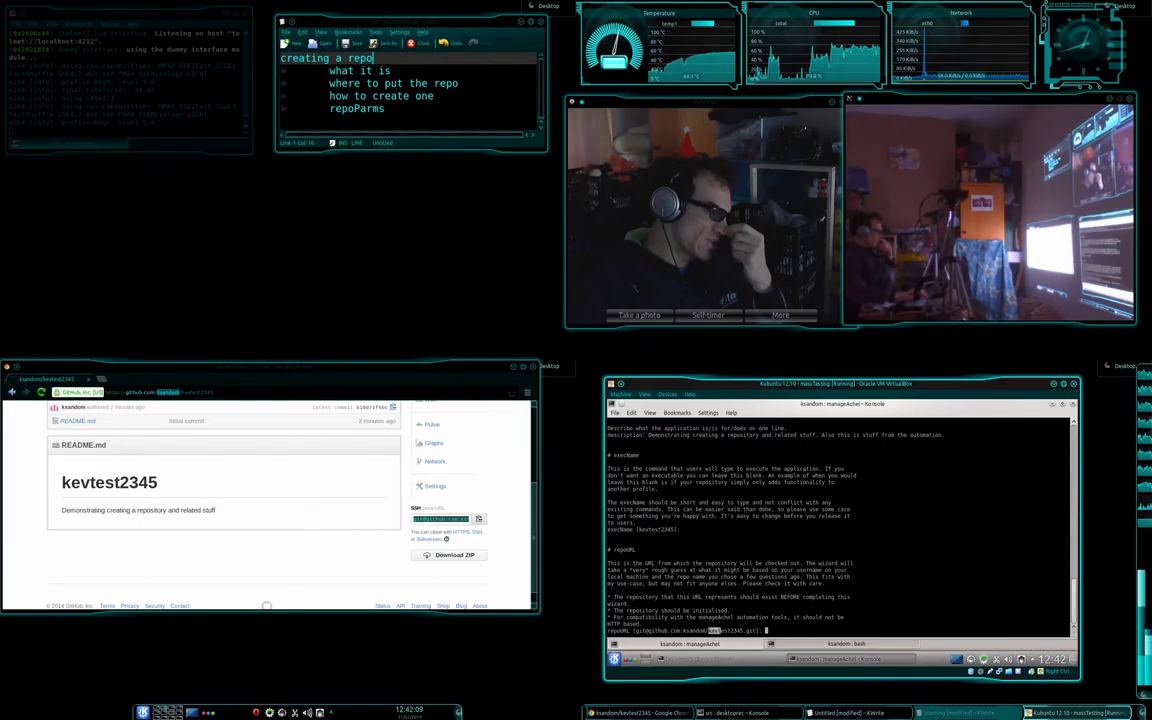
Clear the default and paste the GitHub SSH clone URL at the repoURL prompt
{"action": "left_click_drag", "start_coordinate": [708, 631], "coordinate": [740, 631]}
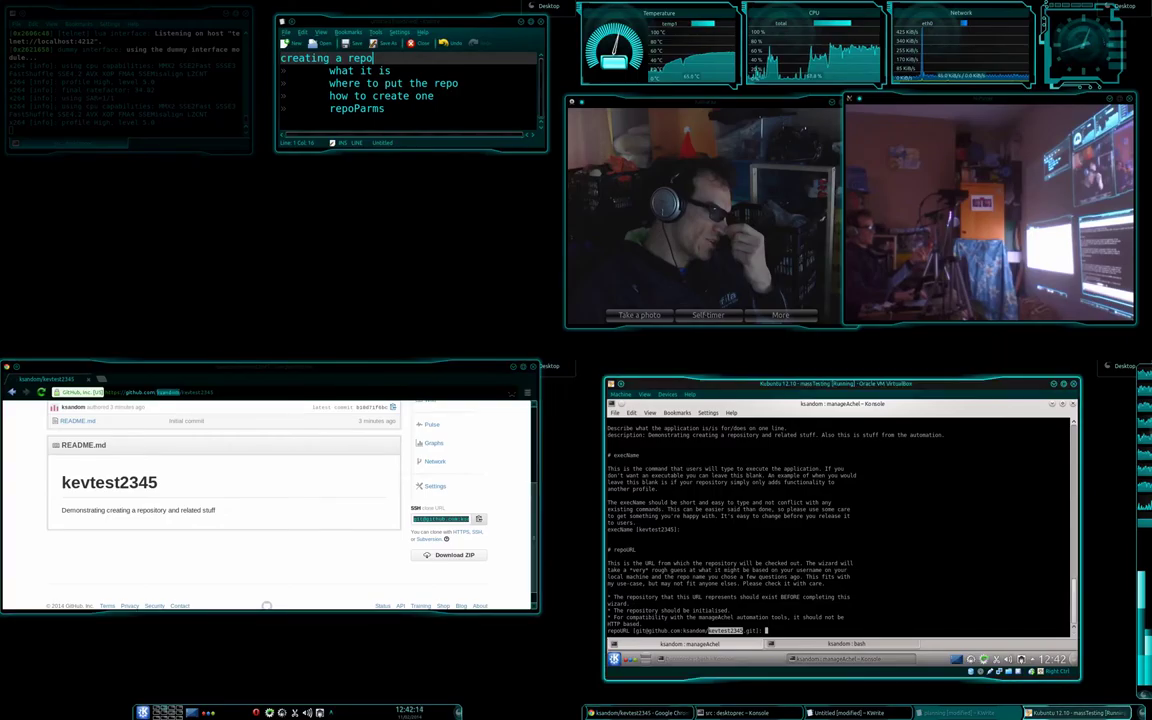
{"action": "scroll", "coordinate": [840, 530], "scroll_direction": "up", "scroll_amount": 1}
{"action": "scroll", "coordinate": [840, 520], "scroll_direction": "up", "scroll_amount": 6}
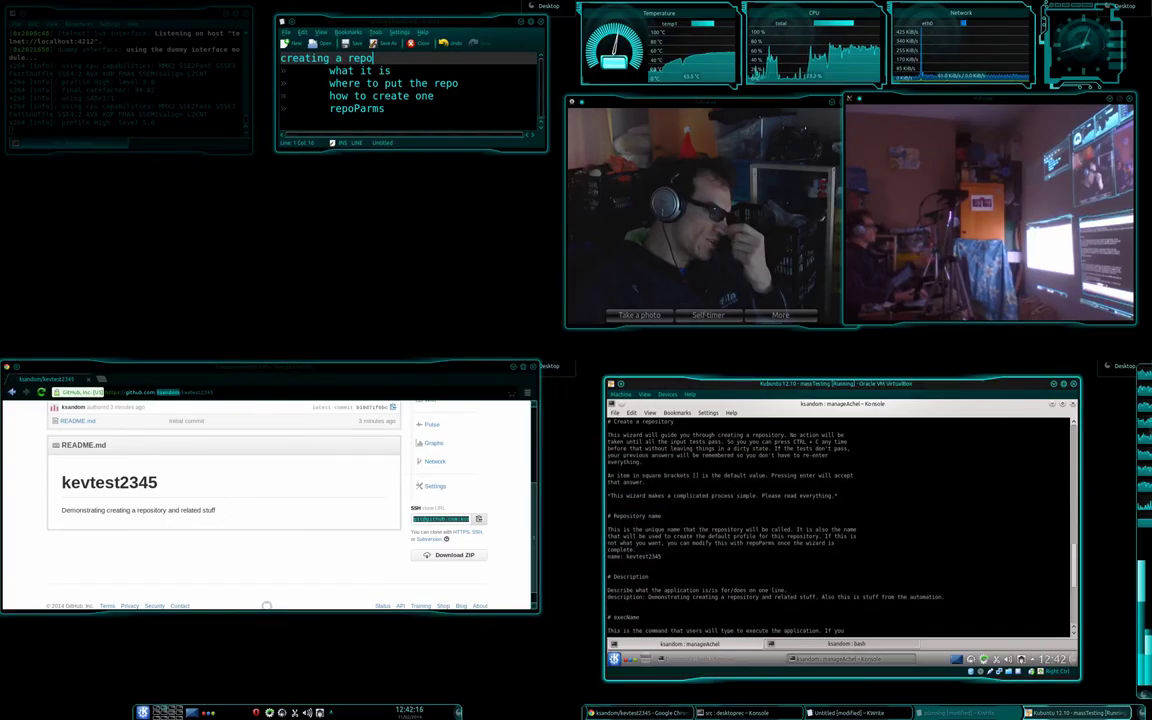
{"action": "scroll", "coordinate": [840, 520], "scroll_direction": "up", "scroll_amount": 1}
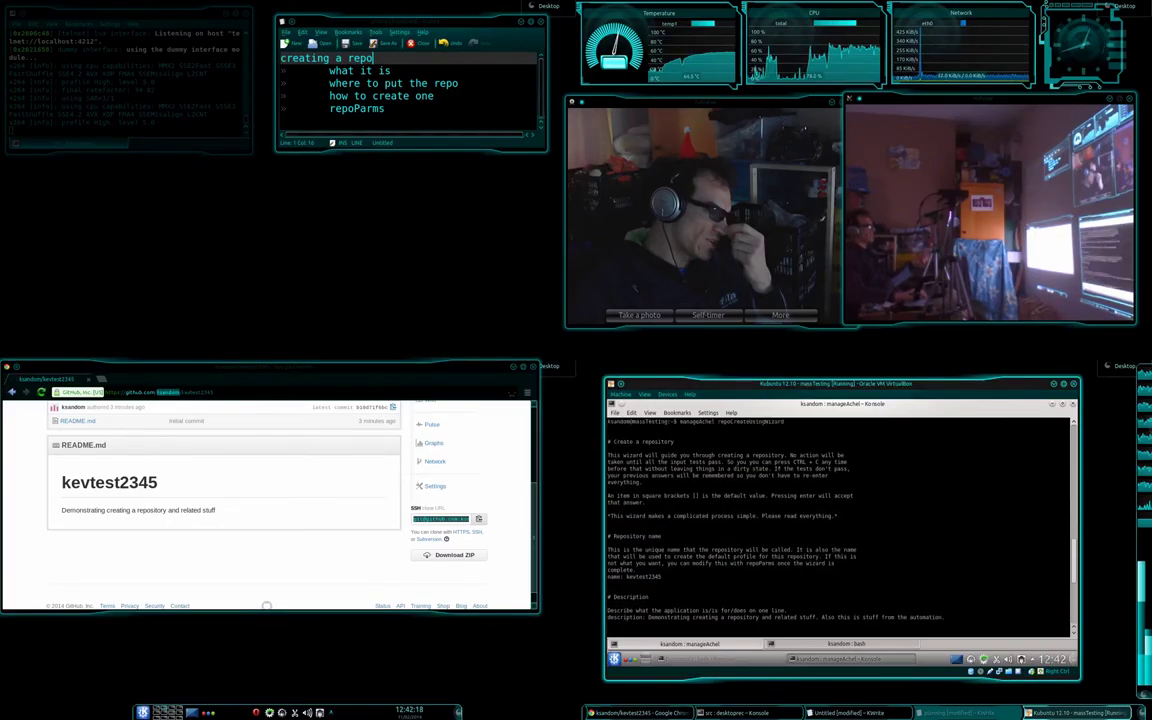
{"action": "scroll", "coordinate": [840, 525], "scroll_direction": "down", "scroll_amount": 8}
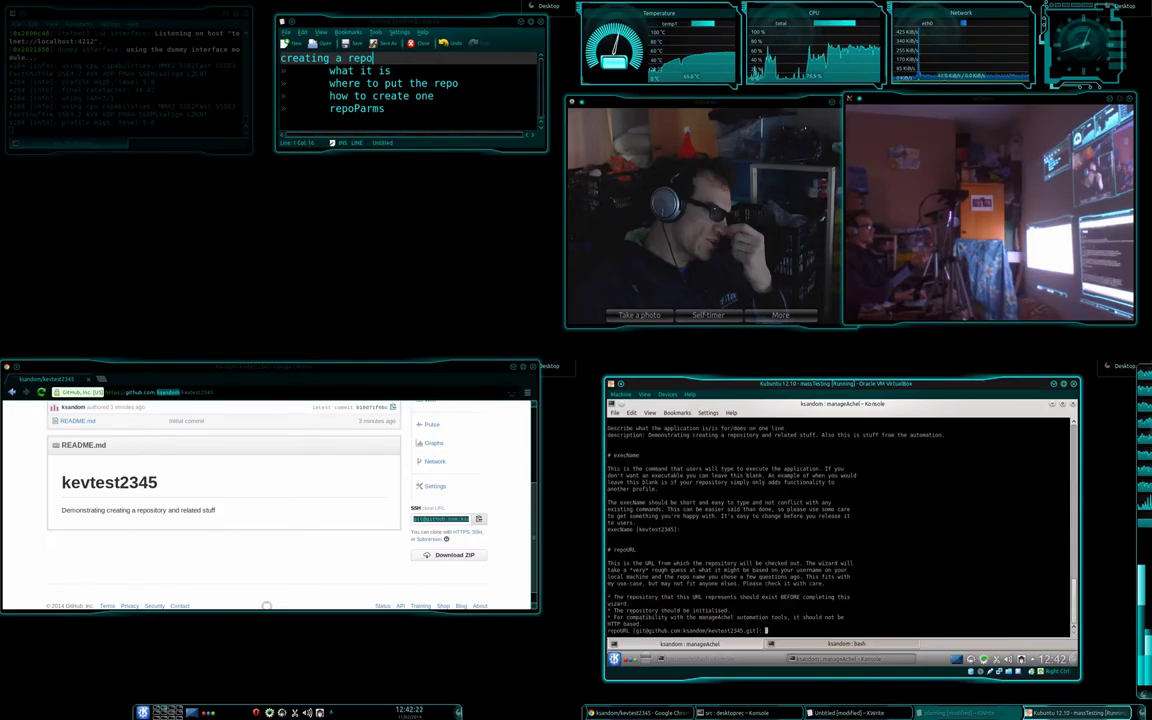
{"action": "left_click", "coordinate": [266, 606]}
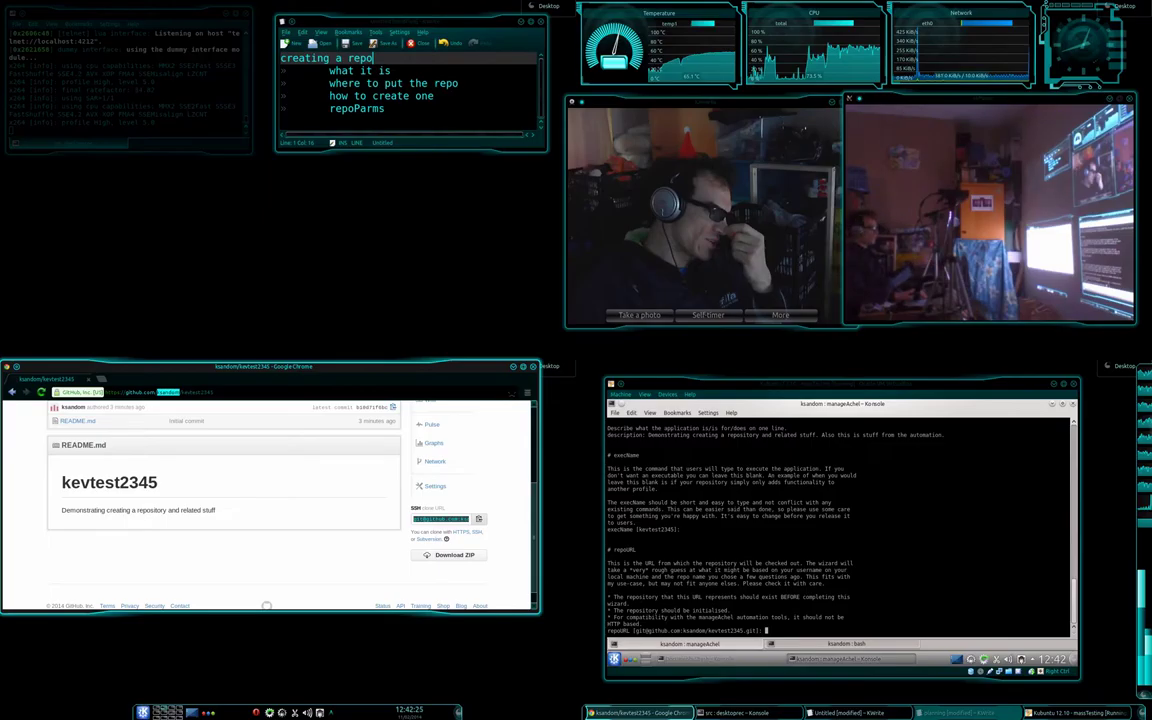
{"action": "key", "text": "alt+Tab"}
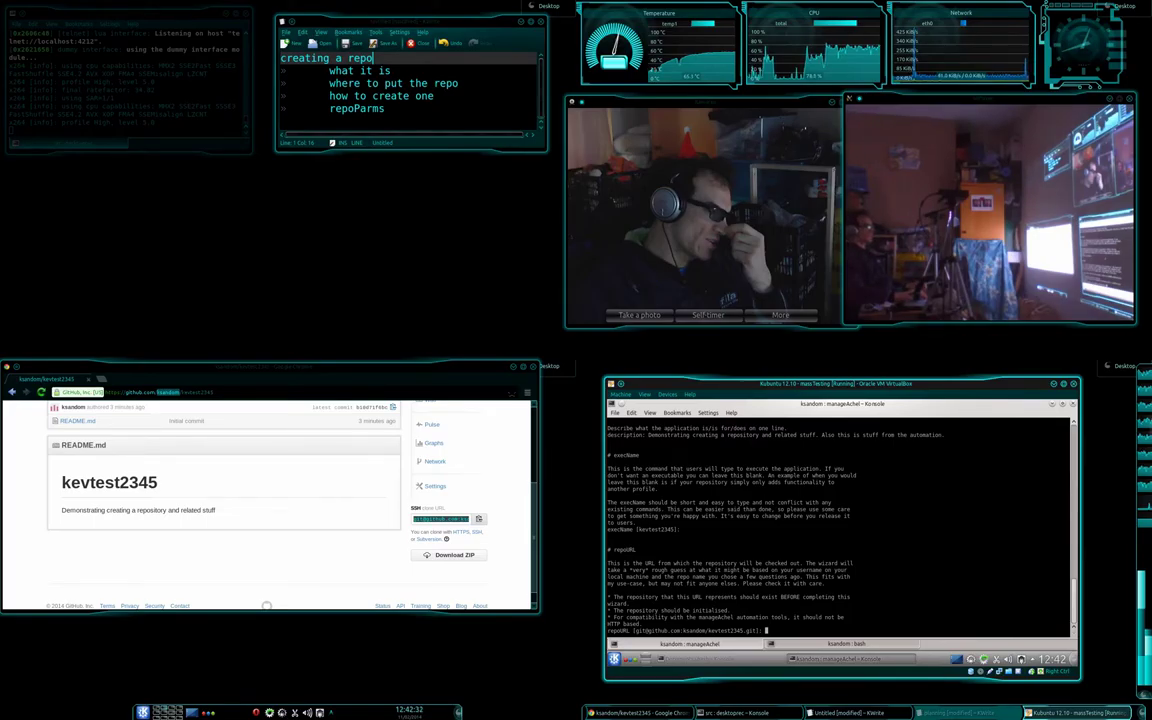
{"action": "key", "text": "BackSpace"}
{"action": "key", "text": "BackSpace"}
{"action": "key", "text": "BackSpace"}
{"action": "key", "text": "BackSpace"}
{"action": "key", "text": "BackSpace"}
{"action": "key", "text": "BackSpace"}
{"action": "key", "text": "BackSpace"}
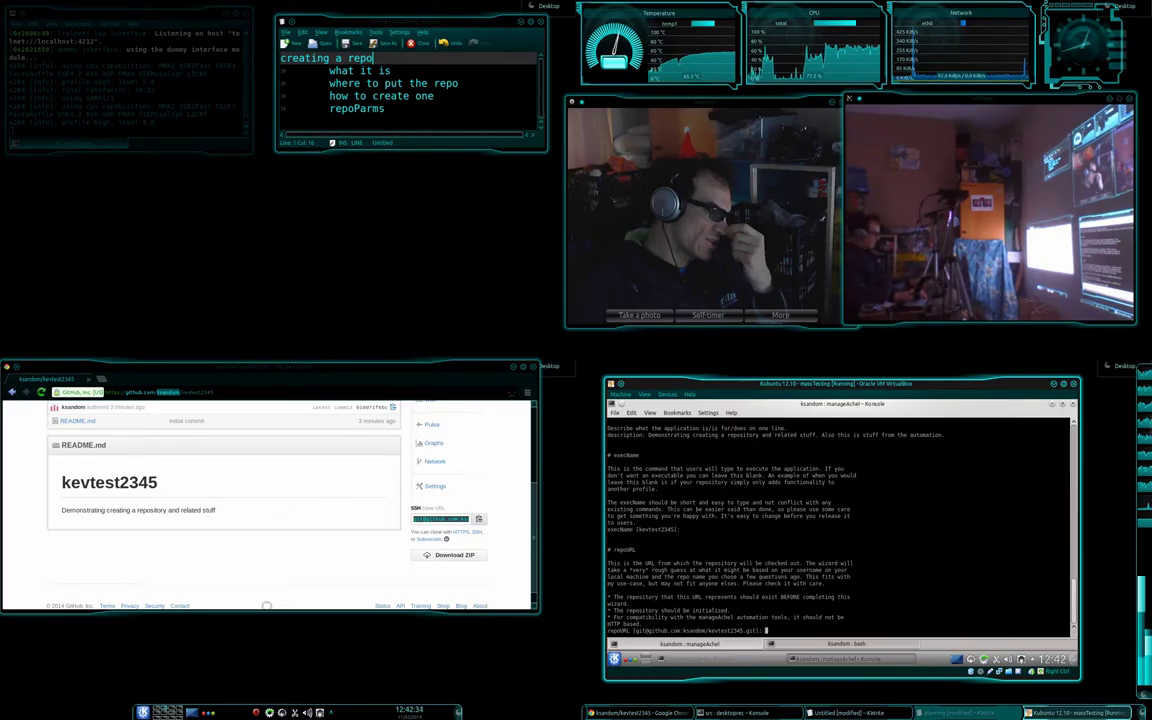
{"action": "key", "text": "alt+Tab"}
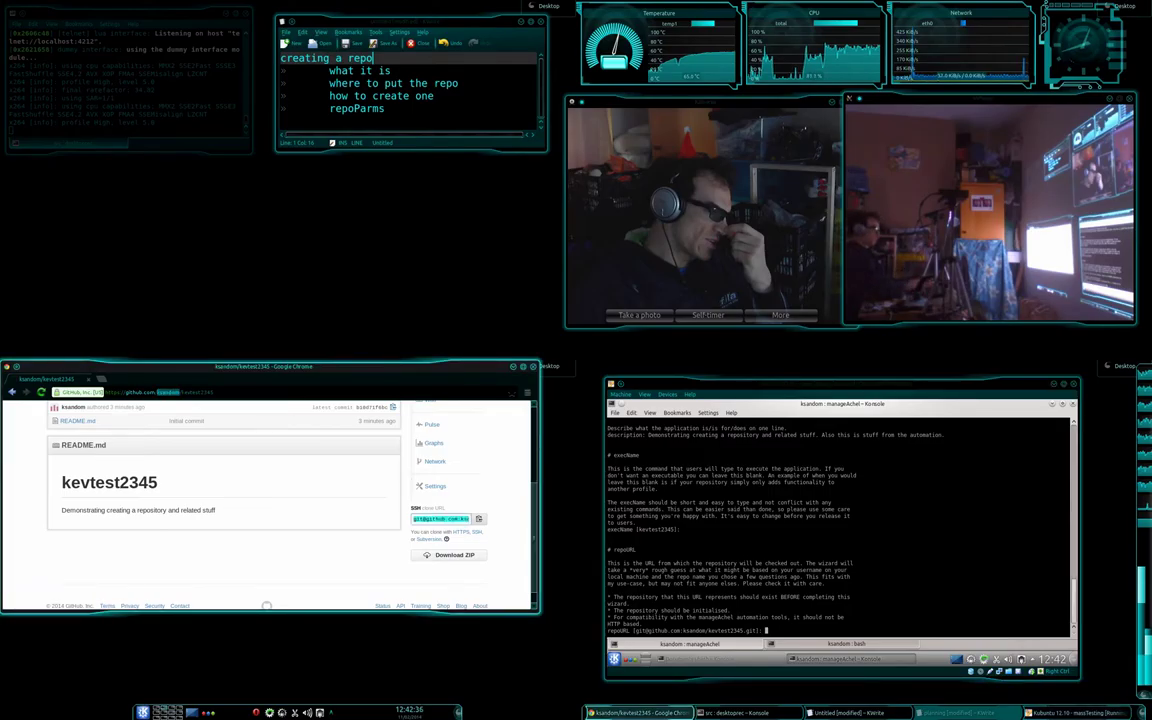
{"action": "key", "text": "alt+Tab"}
{"action": "key", "text": "ctrl+shift+v"}
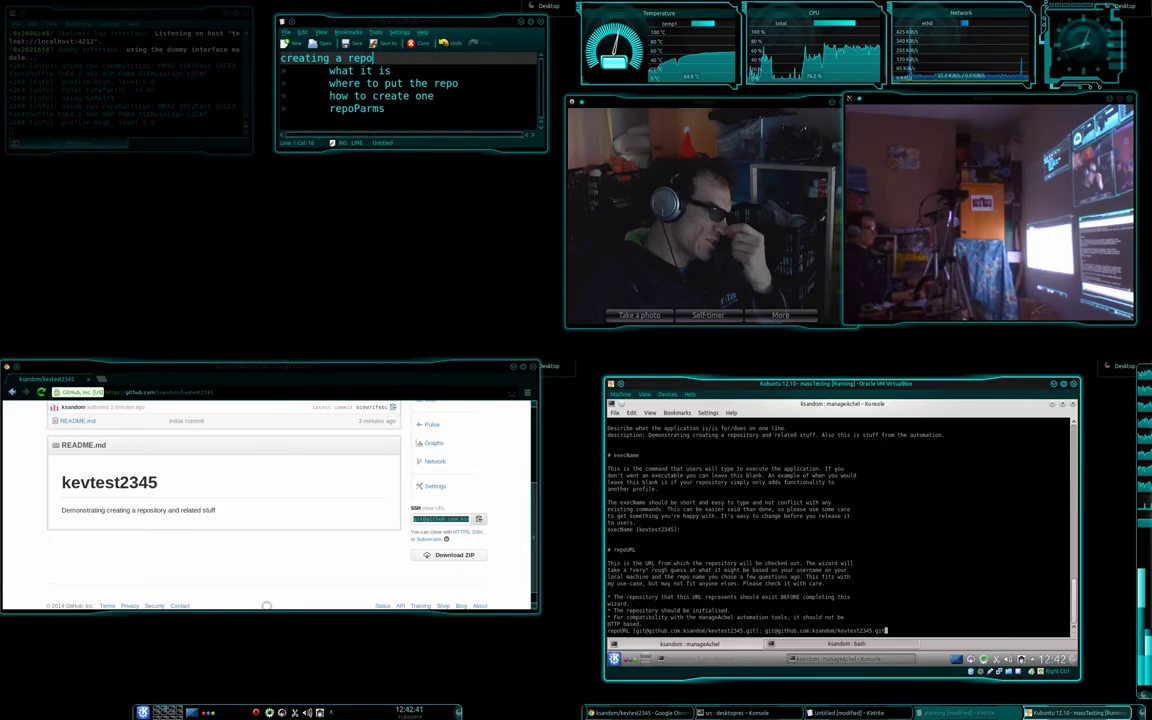
Accept the SSH clone URL as the wizard's repoURL answer
{"action": "key", "text": "Return"}
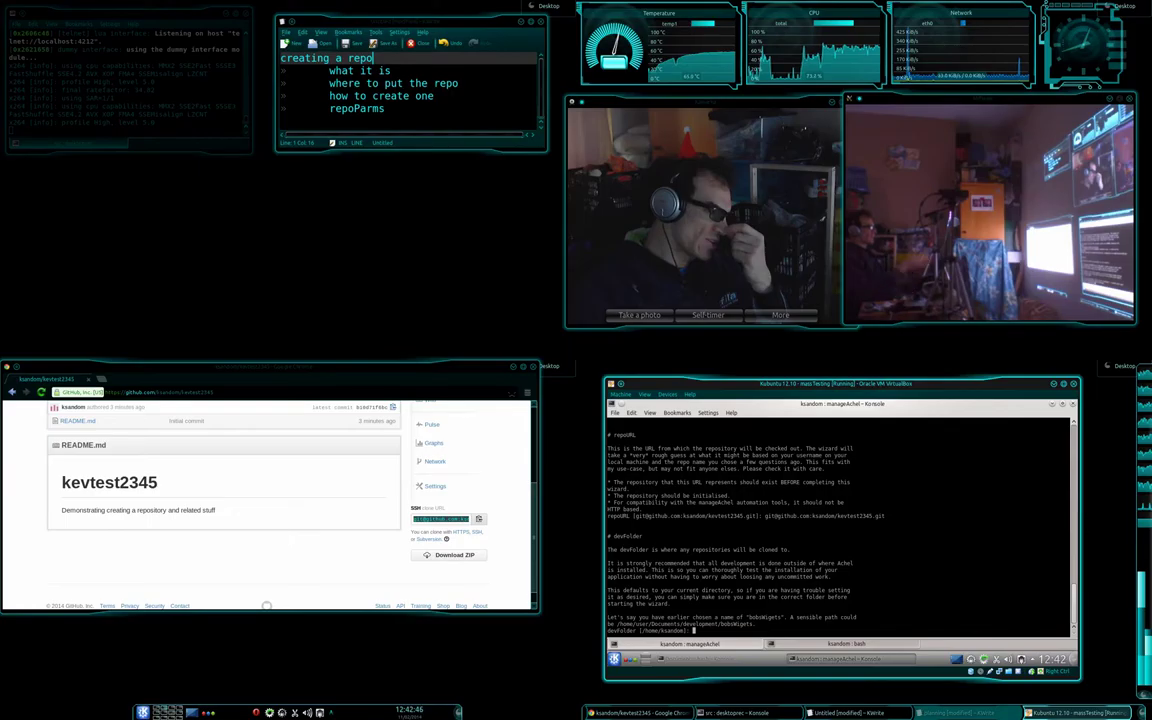
{"action": "key", "text": "shift+Right"}
{"action": "key", "text": "shift+Left"}
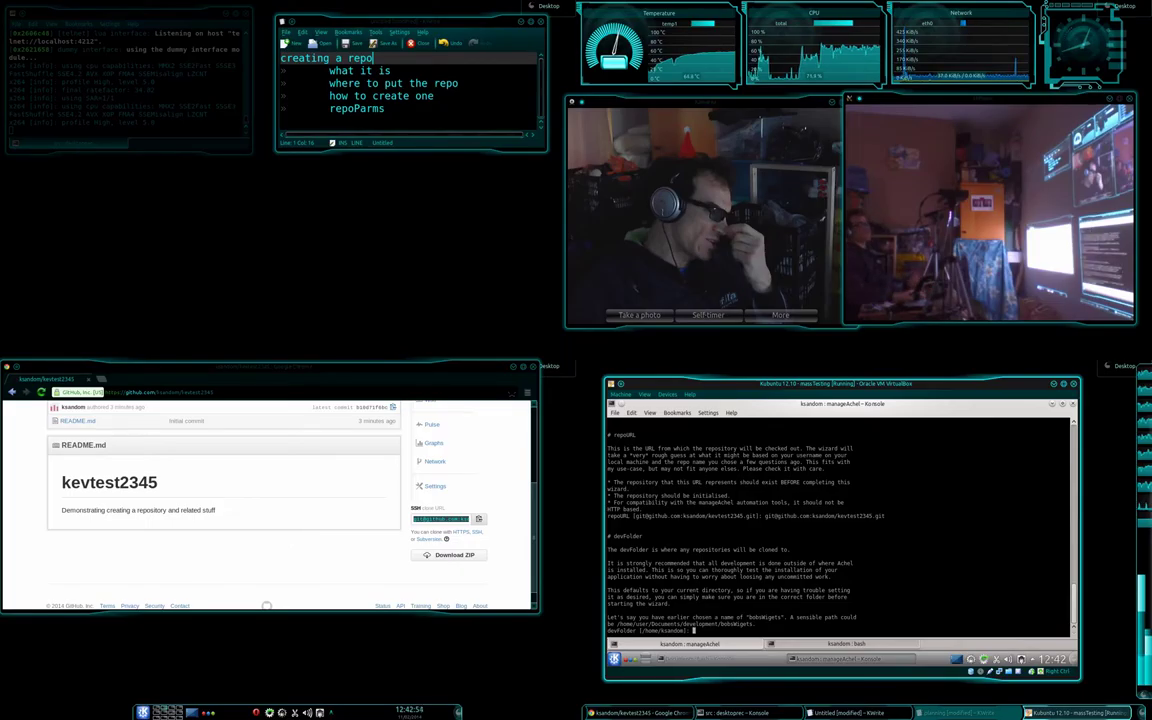
Create the Documents/development folder, move into it, and list it
{"action": "key", "text": "shift+Right"}
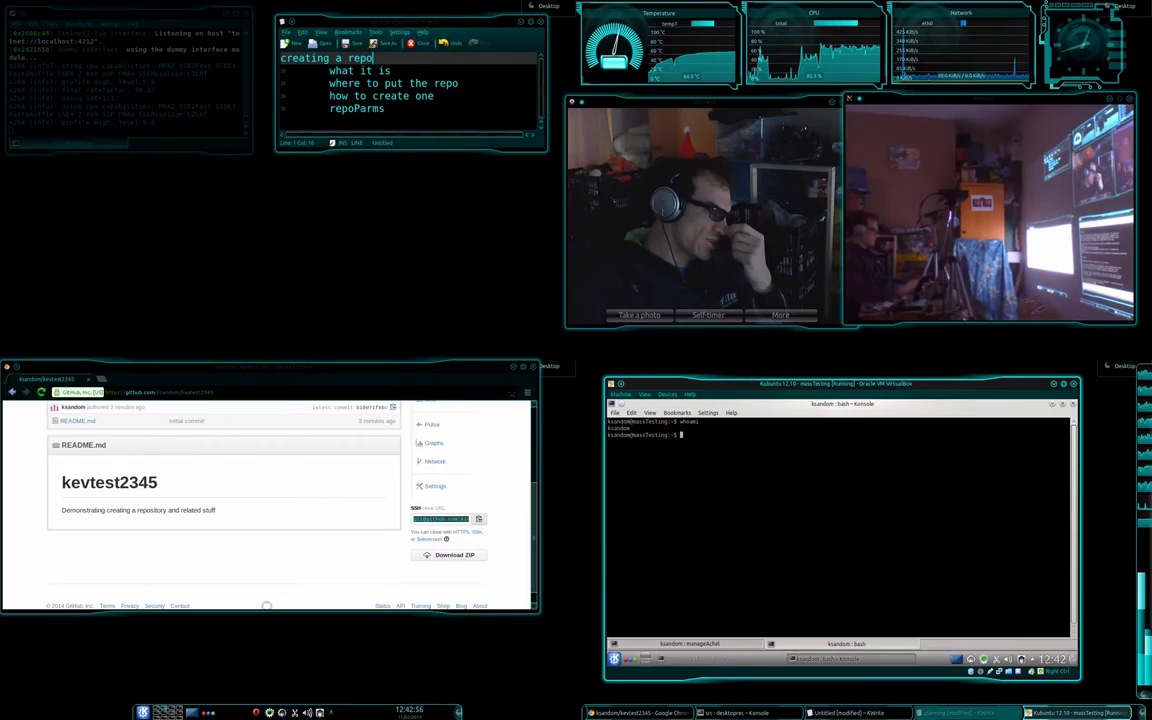
{"action": "type", "text": "mkdir Documents/development"}
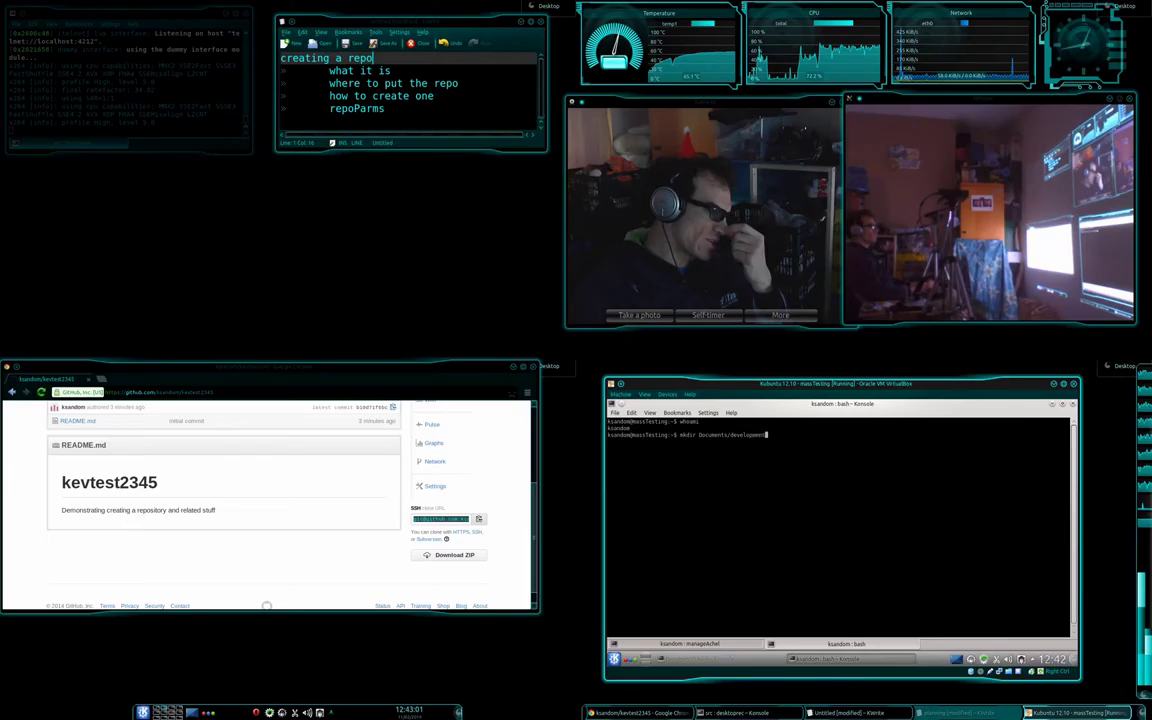
{"action": "key", "text": "Return"}
{"action": "type", "text": "cd Documents/development/"}
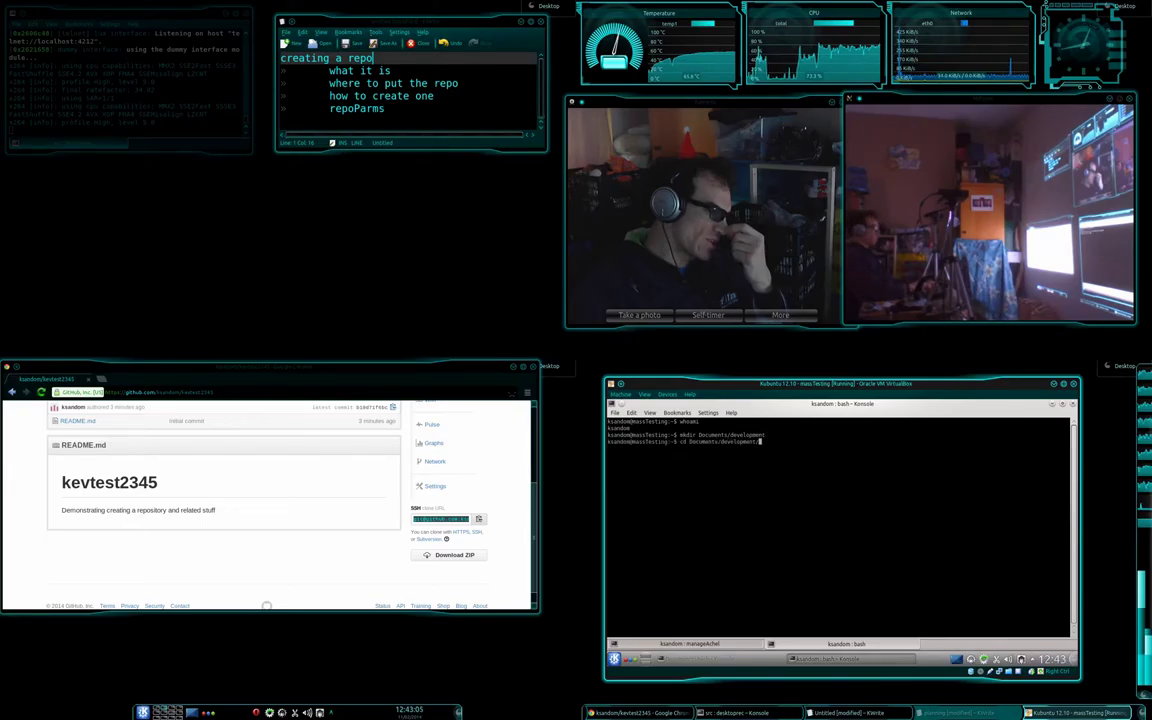
{"action": "key", "text": "Return"}
{"action": "type", "text": "ls"}
{"action": "key", "text": "Return"}
Trial-run the wizard with test answers asd and fgjh, then abandon it
{"action": "type", "text": "ma"}
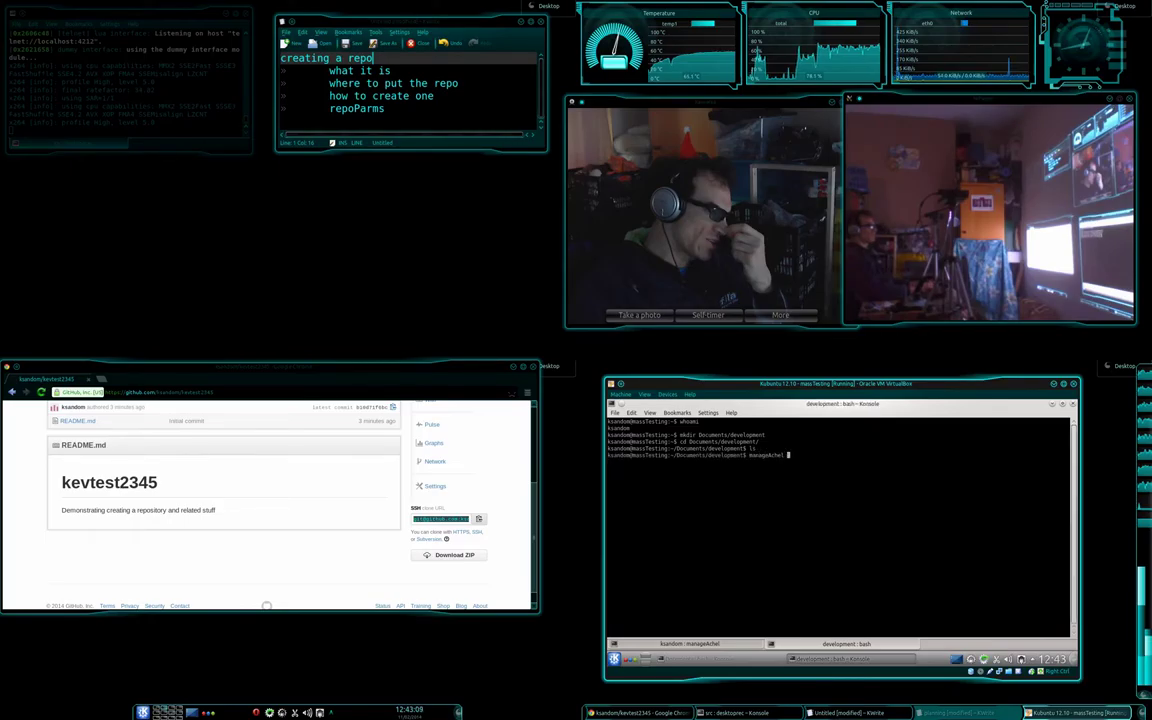
{"action": "key", "text": "ctrl+alt+v"}
{"action": "key", "text": "Down"}
{"action": "key", "text": "Down"}
{"action": "key", "text": "Down"}
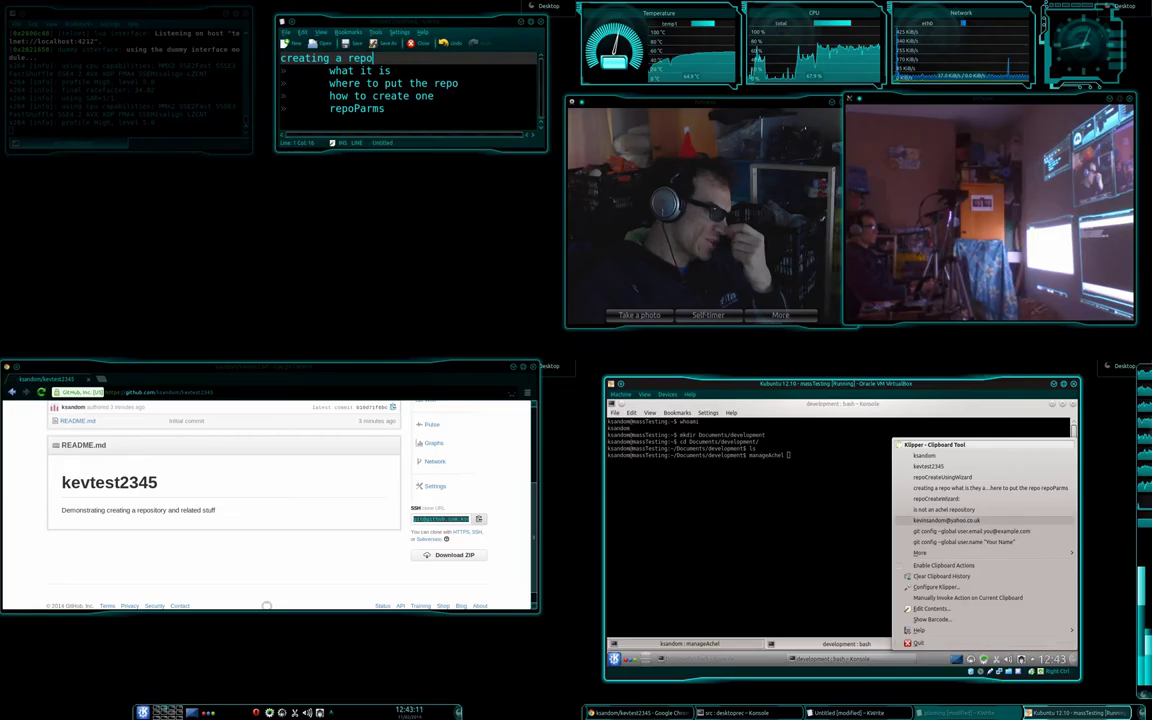
{"action": "key", "text": "Return"}
{"action": "key", "text": "Return"}
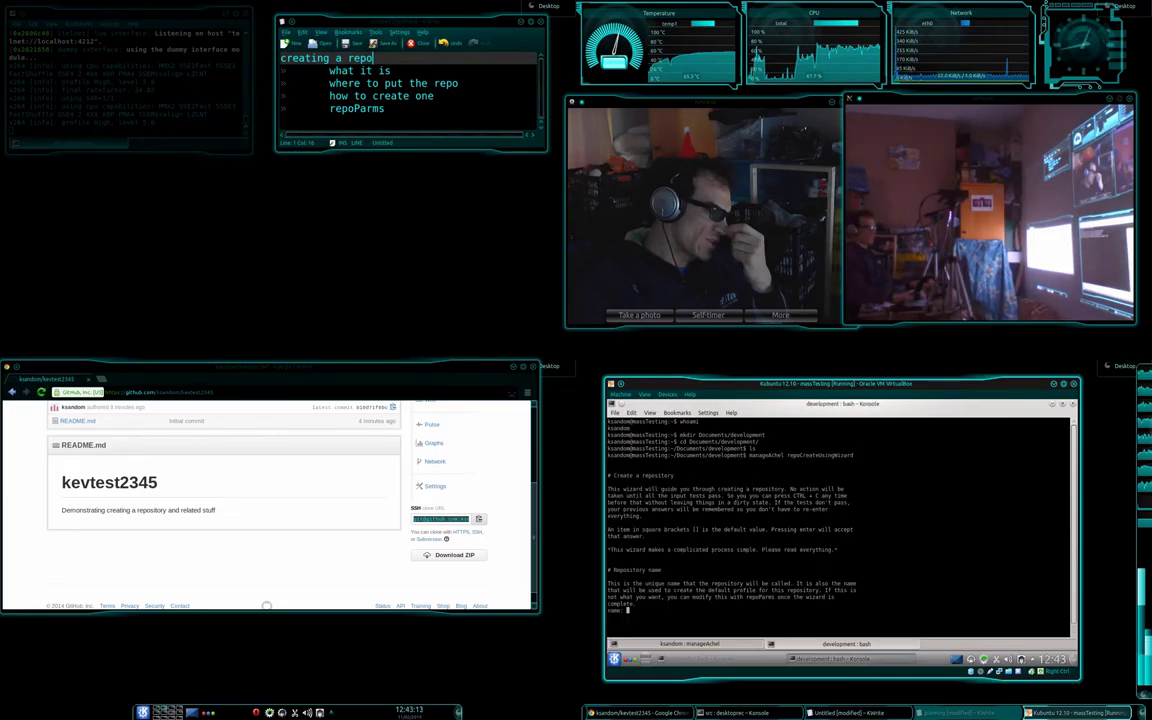
{"action": "type", "text": "asd"}
{"action": "key", "text": "Return"}
{"action": "type", "text": "fgjh"}
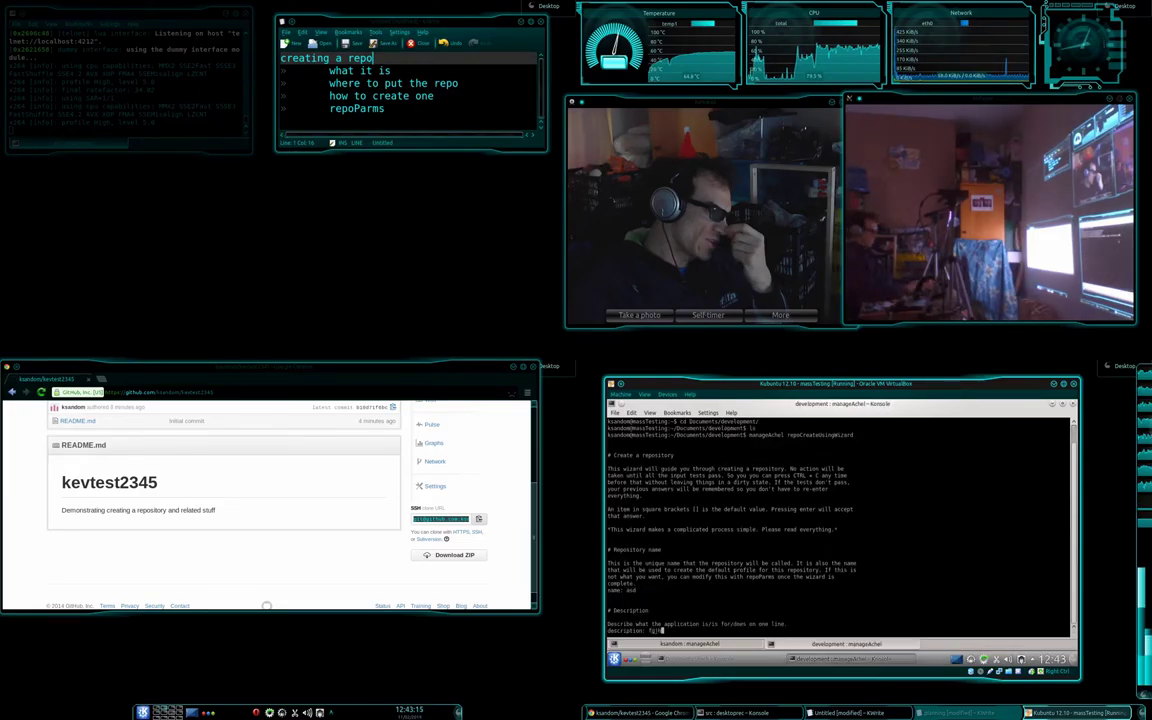
{"action": "key", "text": "Return"}
{"action": "key", "text": "Return"}
{"action": "key", "text": "Return"}
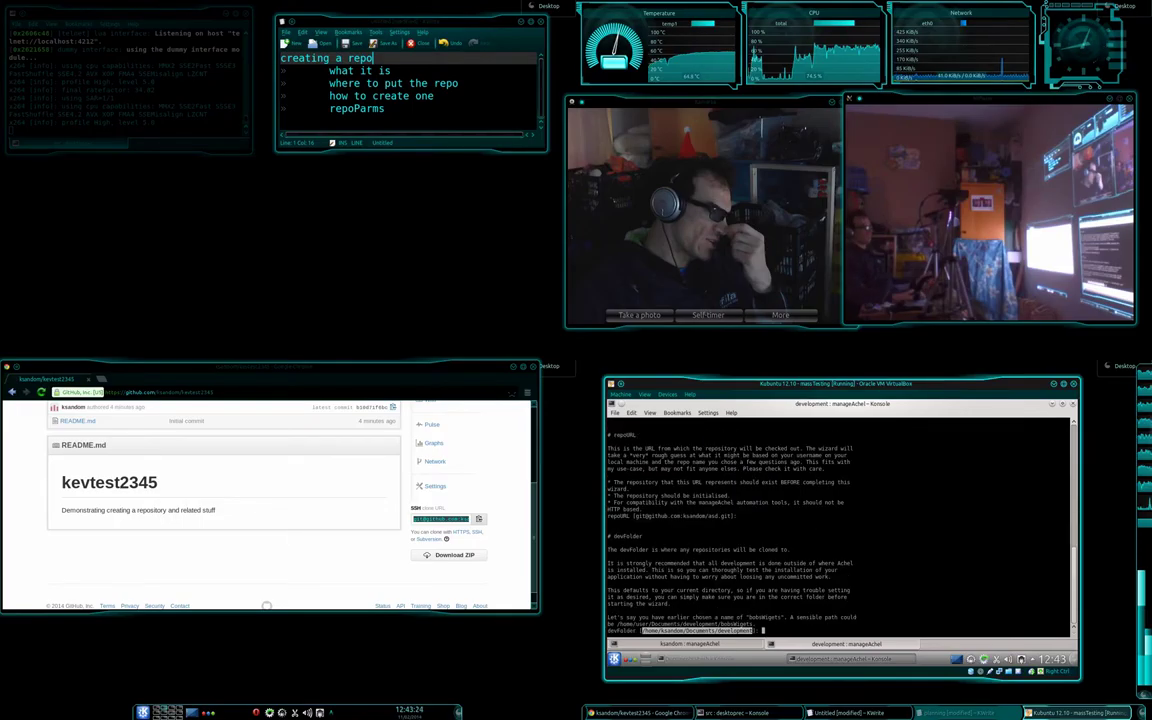
{"action": "key", "text": "Return"}
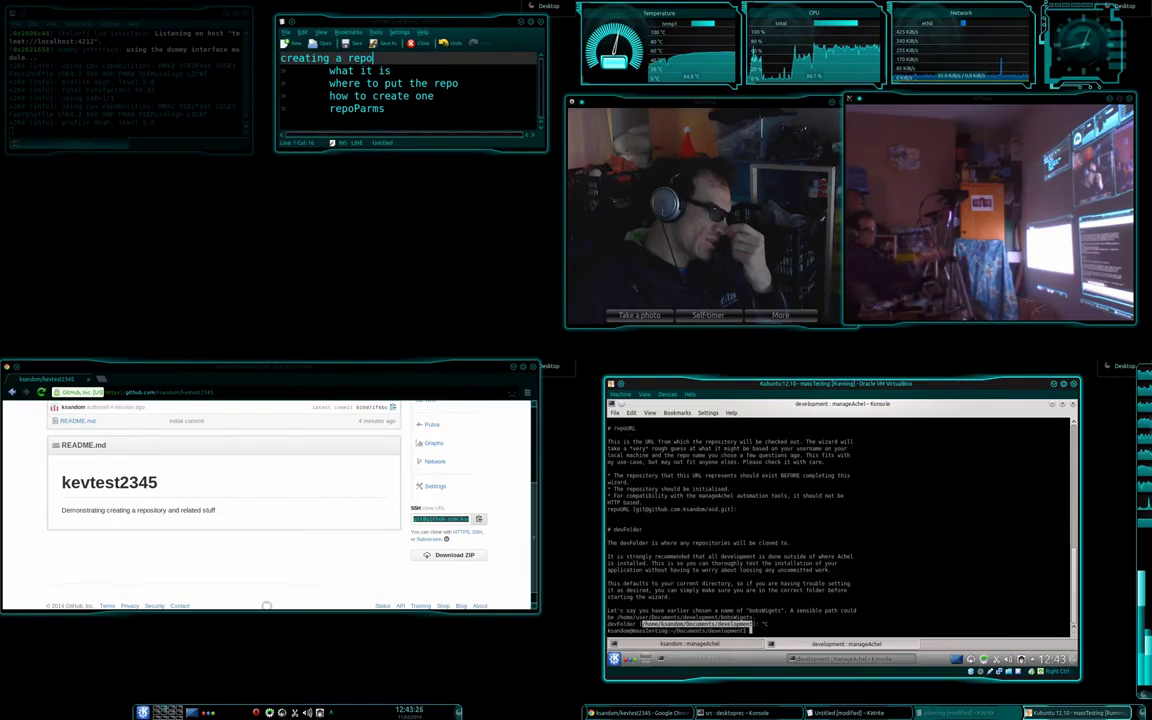
{"action": "key", "text": "shift+Left"}
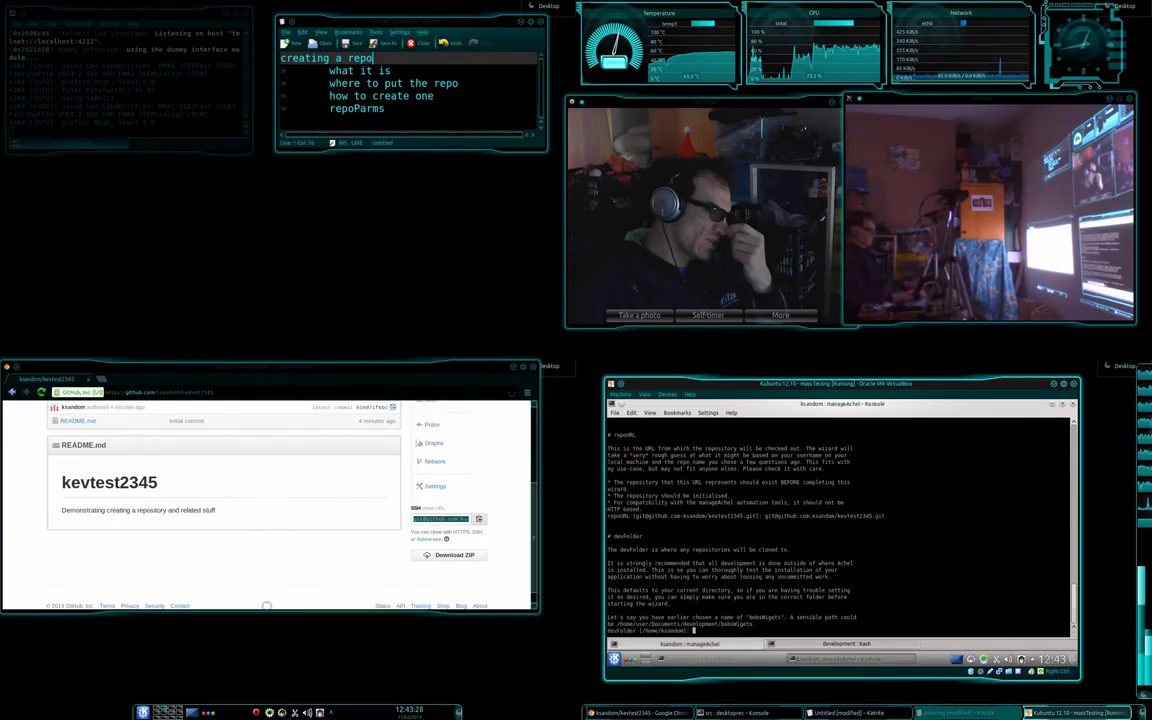
Print the development folder's full path with pwd and select it for copying
{"action": "key", "text": "shift+Right"}
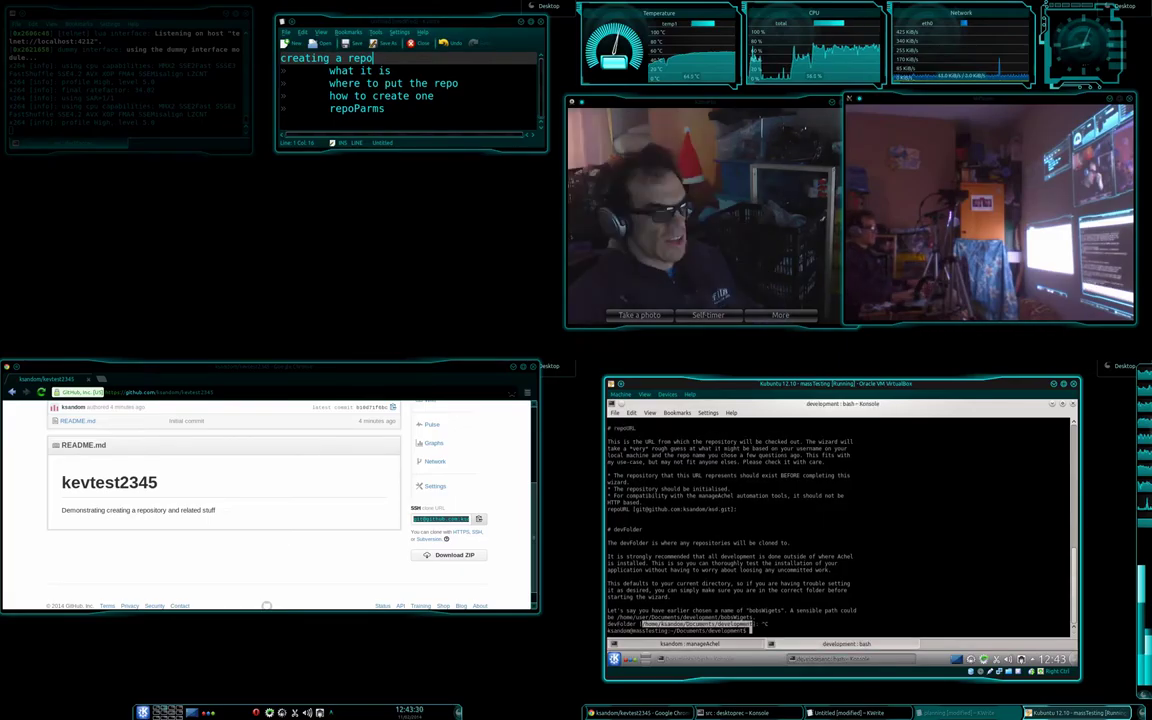
{"action": "type", "text": "pwd"}
{"action": "key", "text": "Return"}
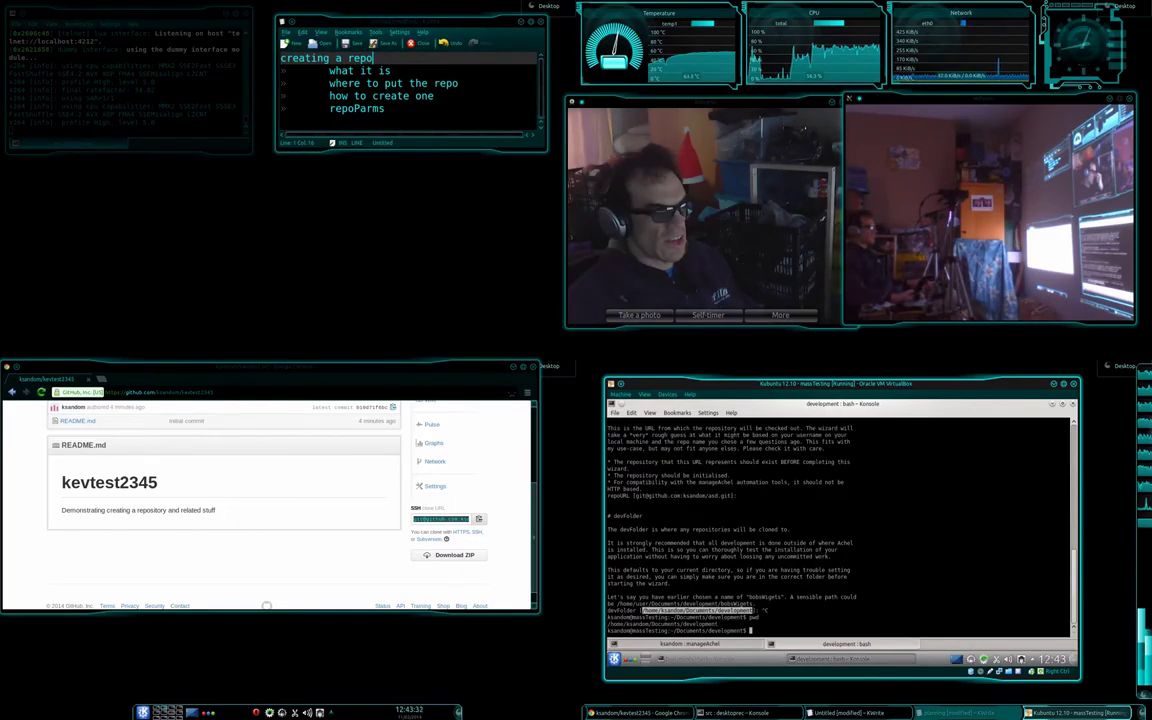
{"action": "double_click", "coordinate": [660, 624]}
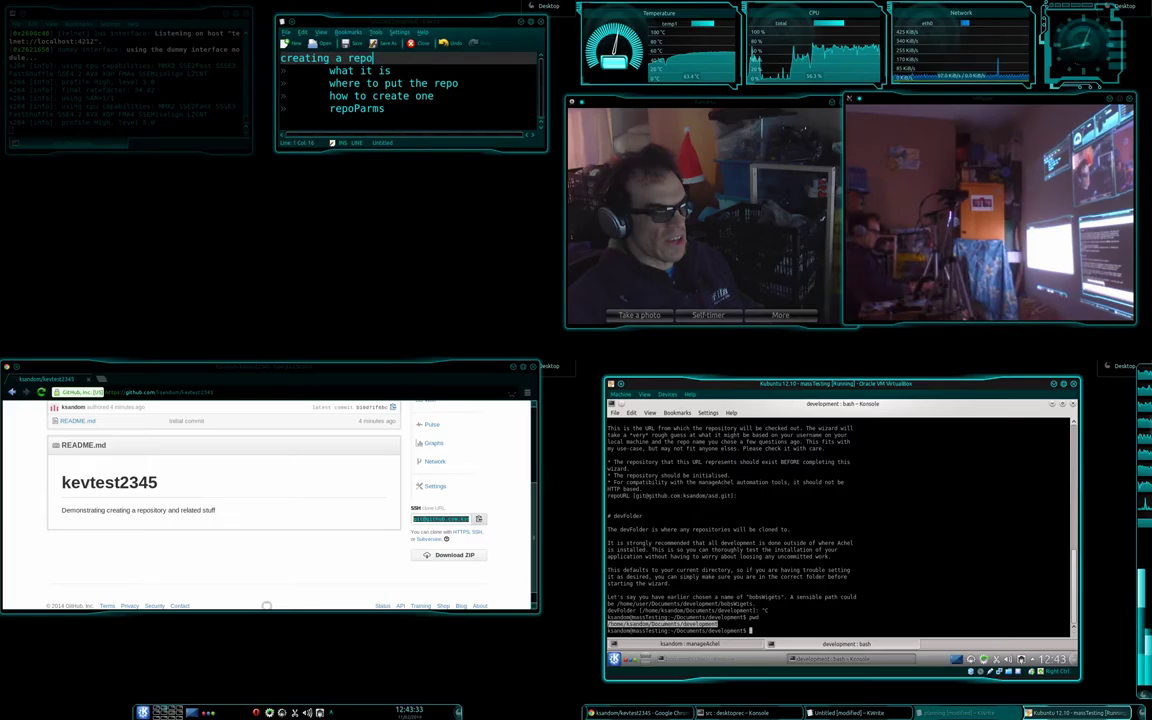
Paste the Documents/development path at the devFolder prompt and submit it
{"action": "key", "text": "shift+Left"}
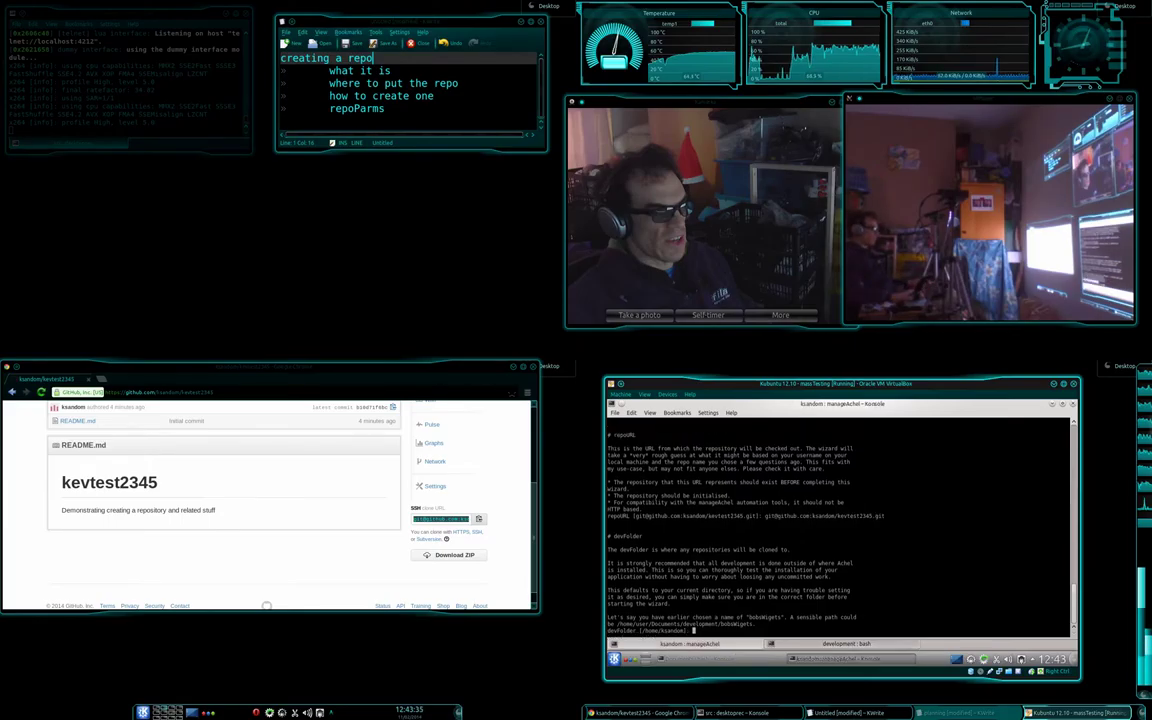
{"action": "type", "text": "/home/ksandom/Documents/development"}
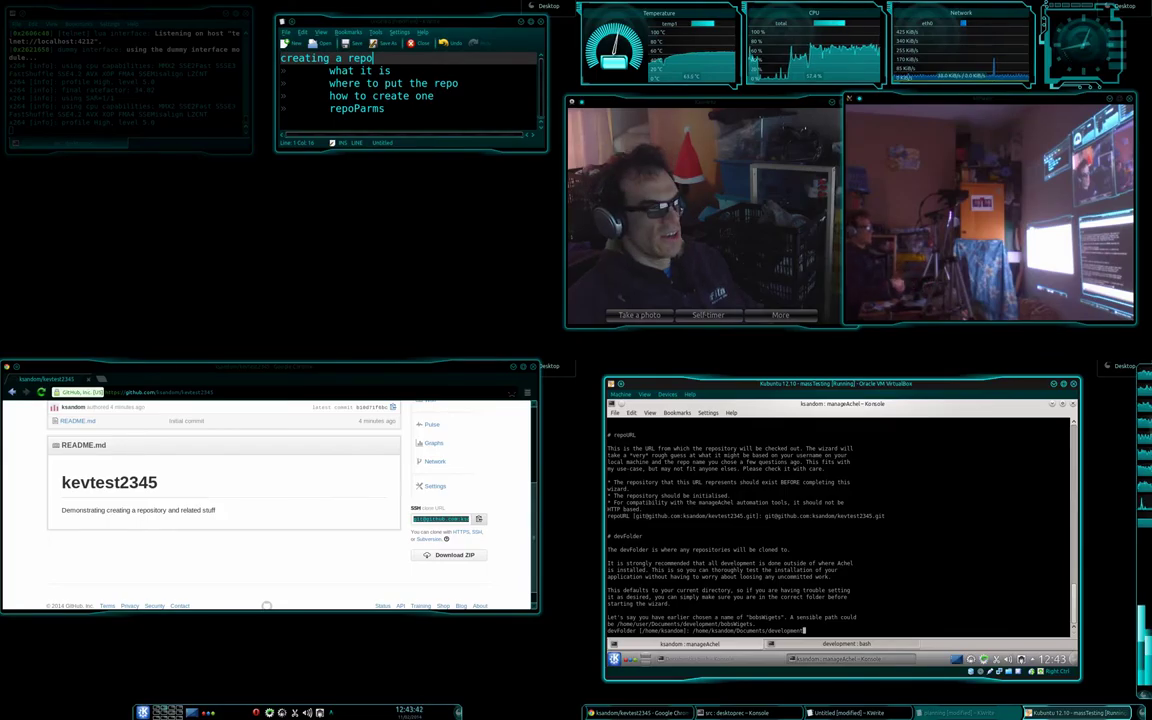
{"action": "key", "text": "Return"}
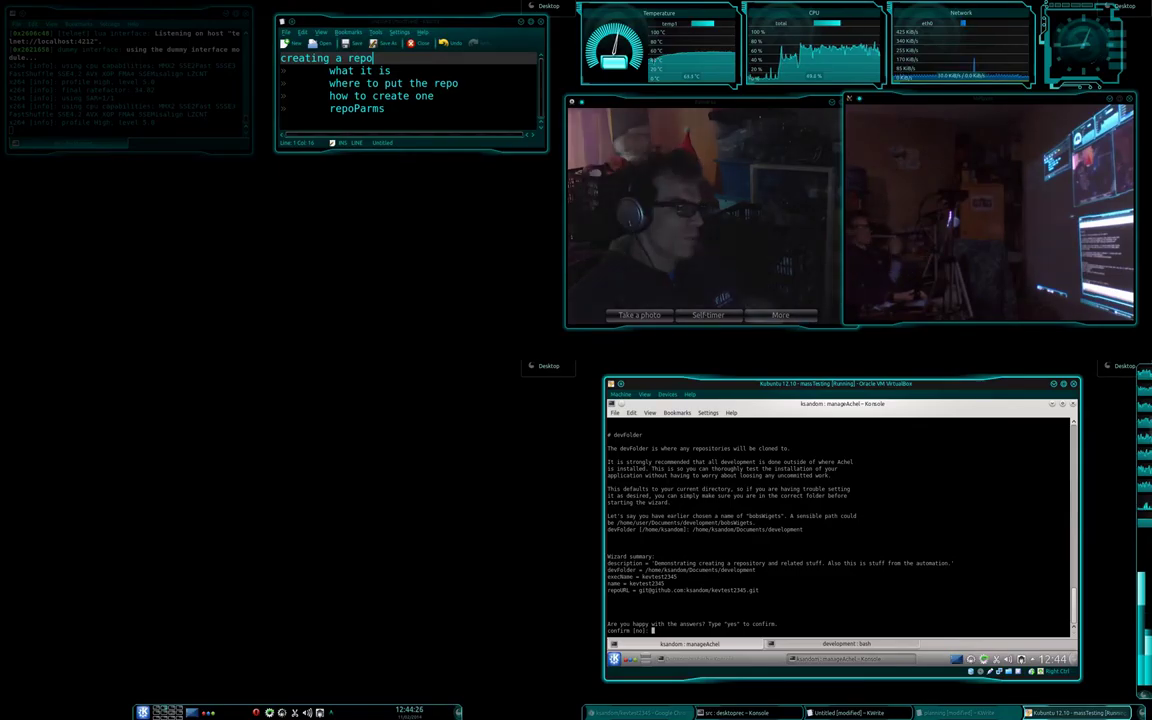
List ~/.achel/repos to confirm only achel is installed
{"action": "key", "text": "shift+Right"}
{"action": "type", "text": "cd"}
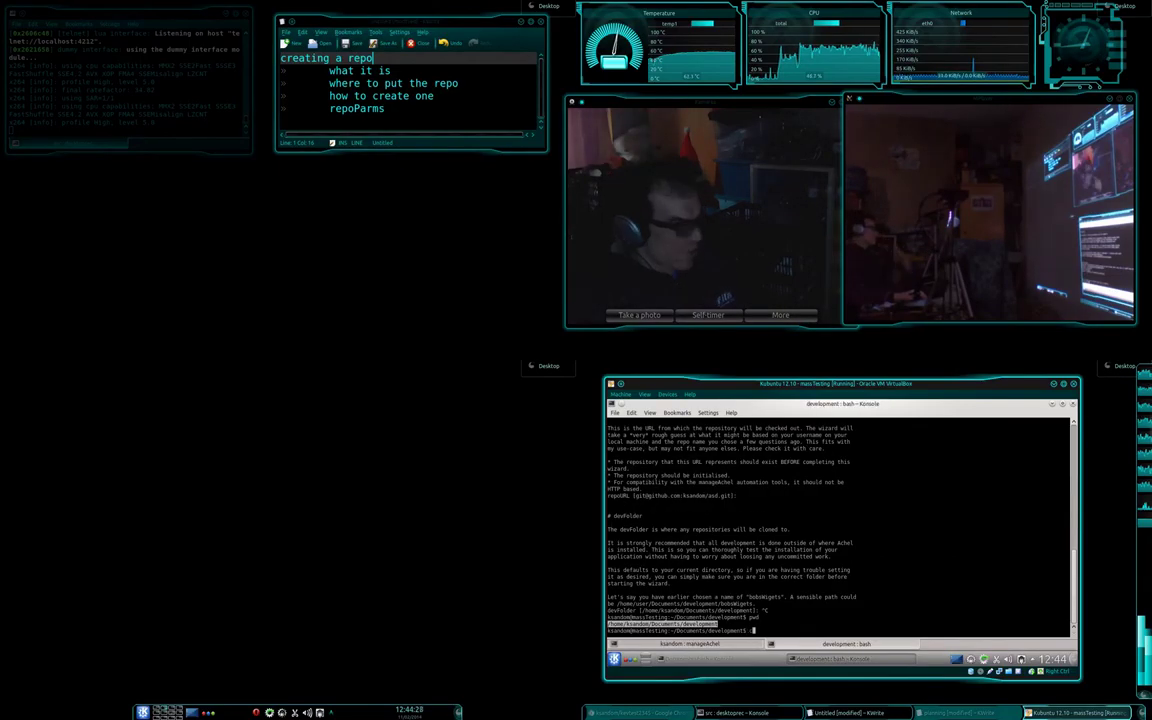
{"action": "key", "text": "Return"}
{"action": "type", "text": "cd .achel/"}
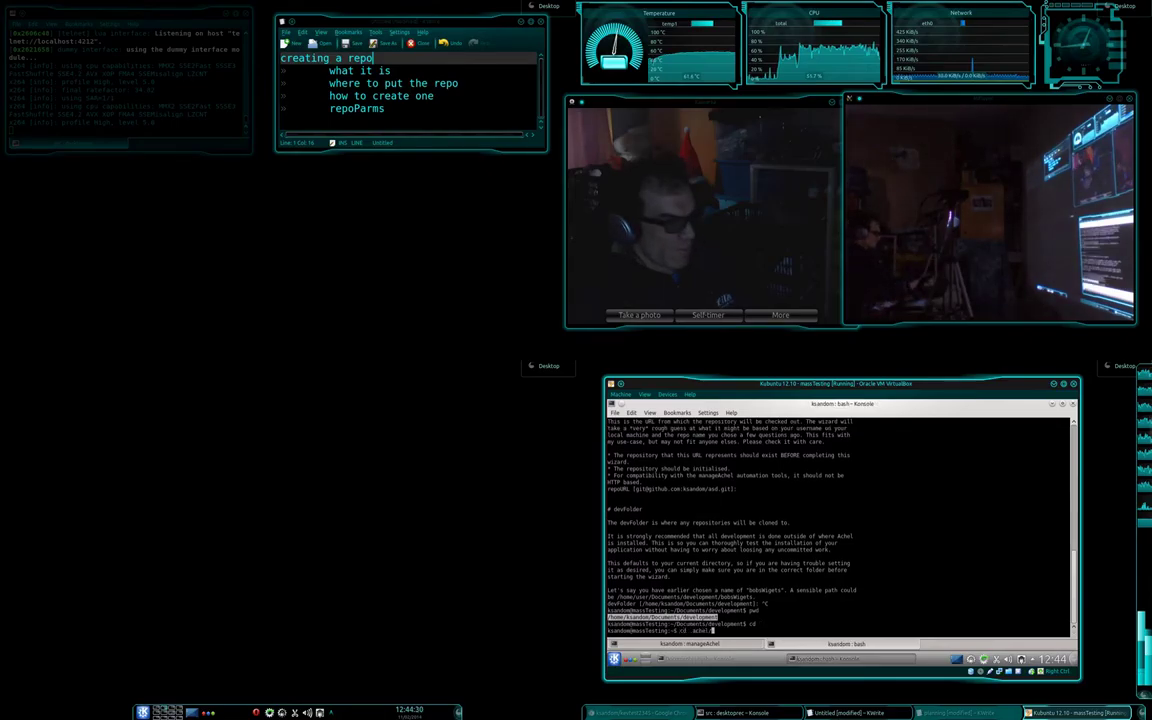
{"action": "type", "text": "repos/"}
{"action": "key", "text": "Return"}
{"action": "type", "text": "ls"}
{"action": "key", "text": "Return"}
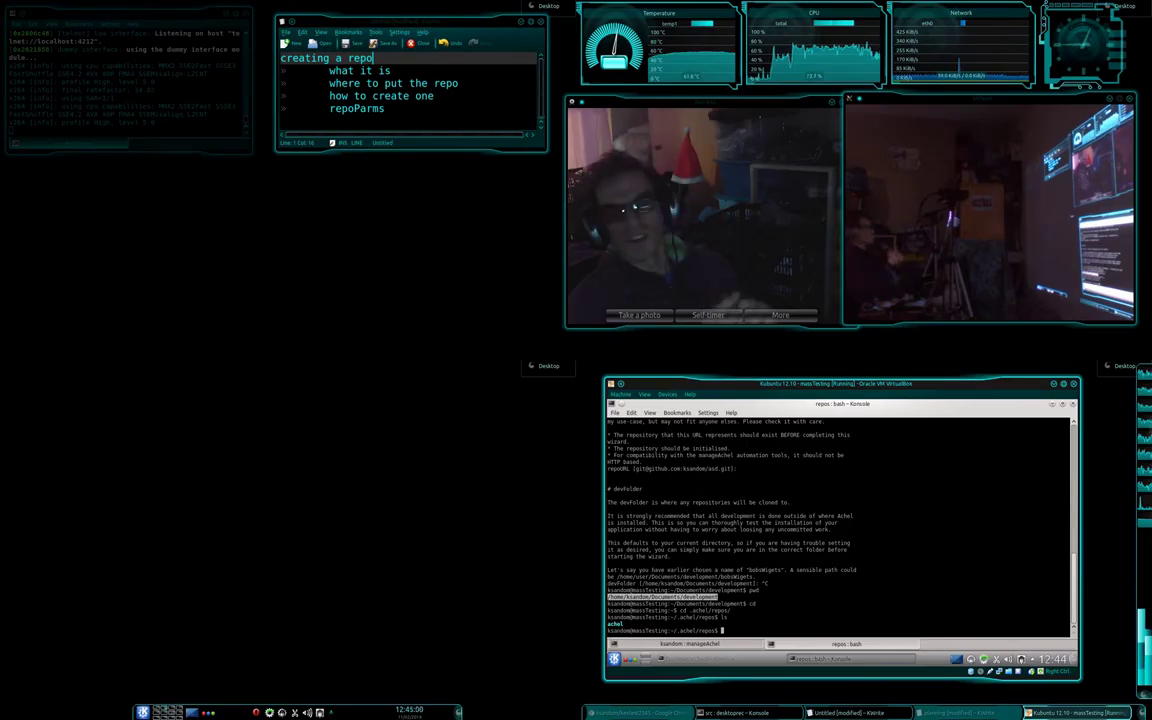
{"action": "key", "text": "shift+Left"}
{"action": "type", "text": "/home/ksandom/Documents/development"}
{"action": "key", "text": "Return"}
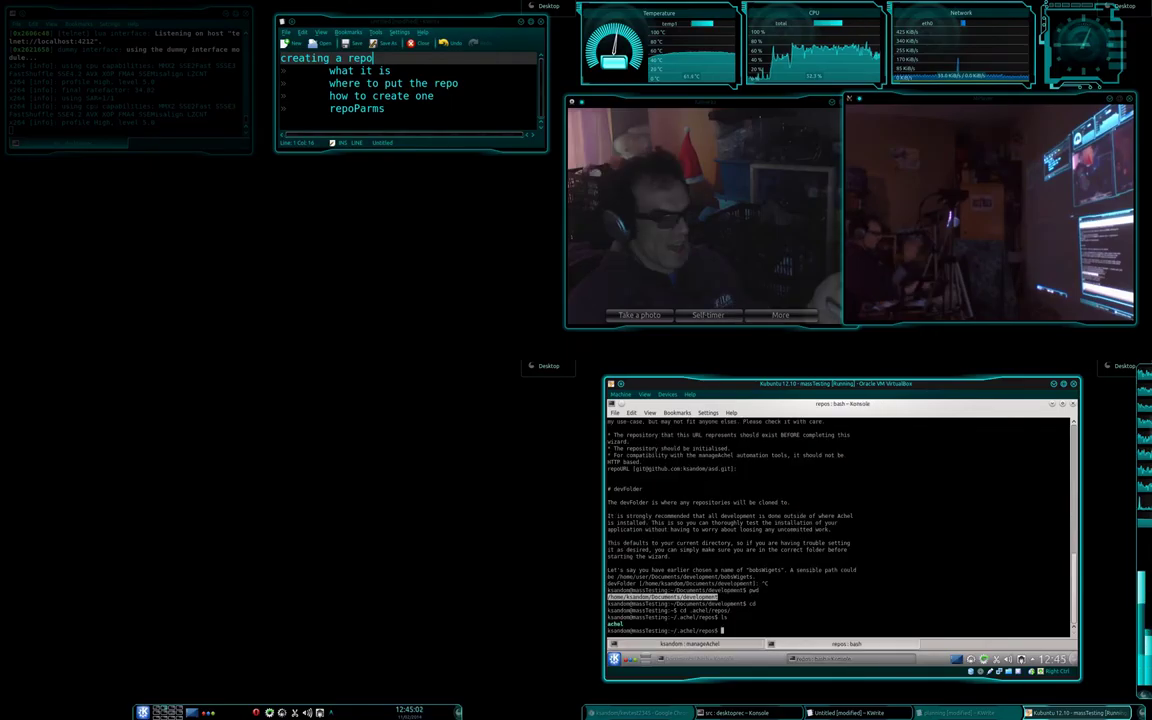
In a new shell, enter Documents/development and confirm it is empty
{"action": "key", "text": "ctrl+shift+t"}
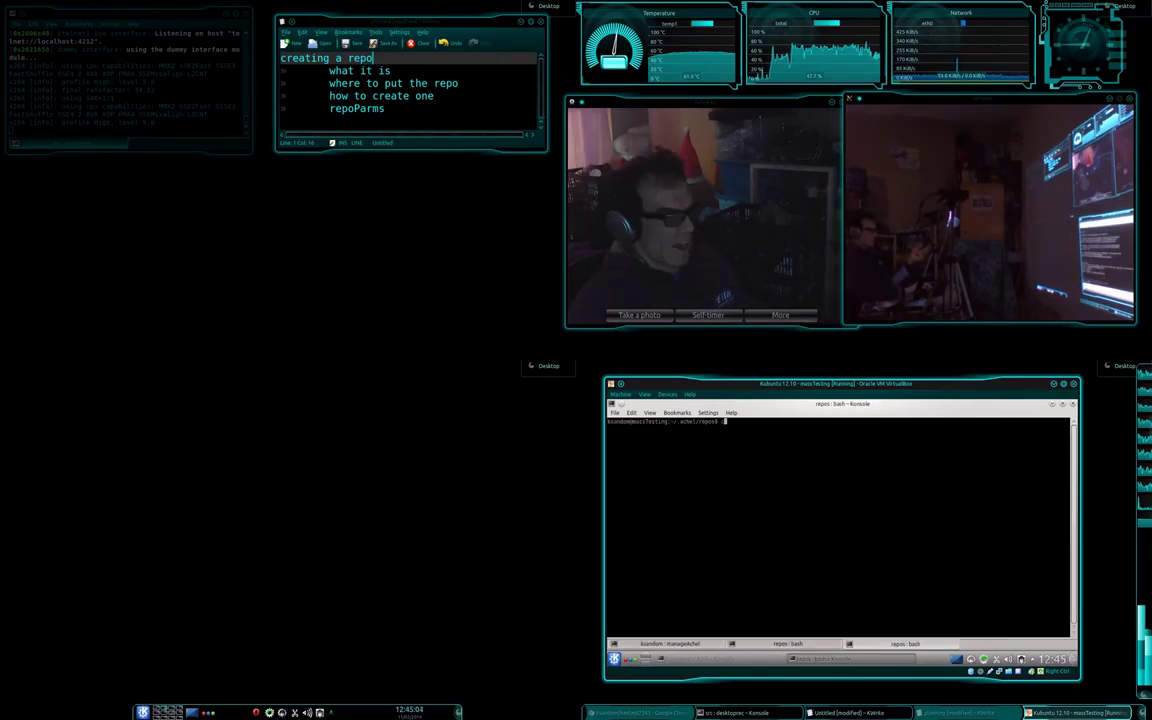
{"action": "type", "text": "cd"}
{"action": "key", "text": "Return"}
{"action": "type", "text": "cd "}
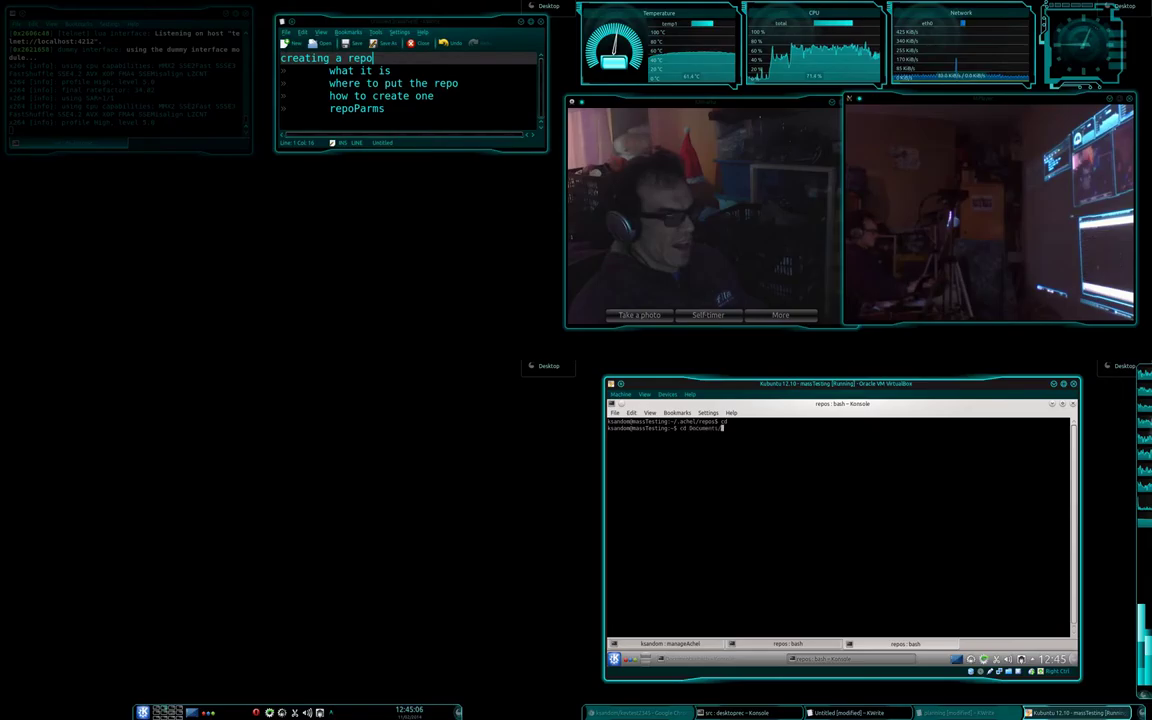
{"action": "type", "text": "re"}
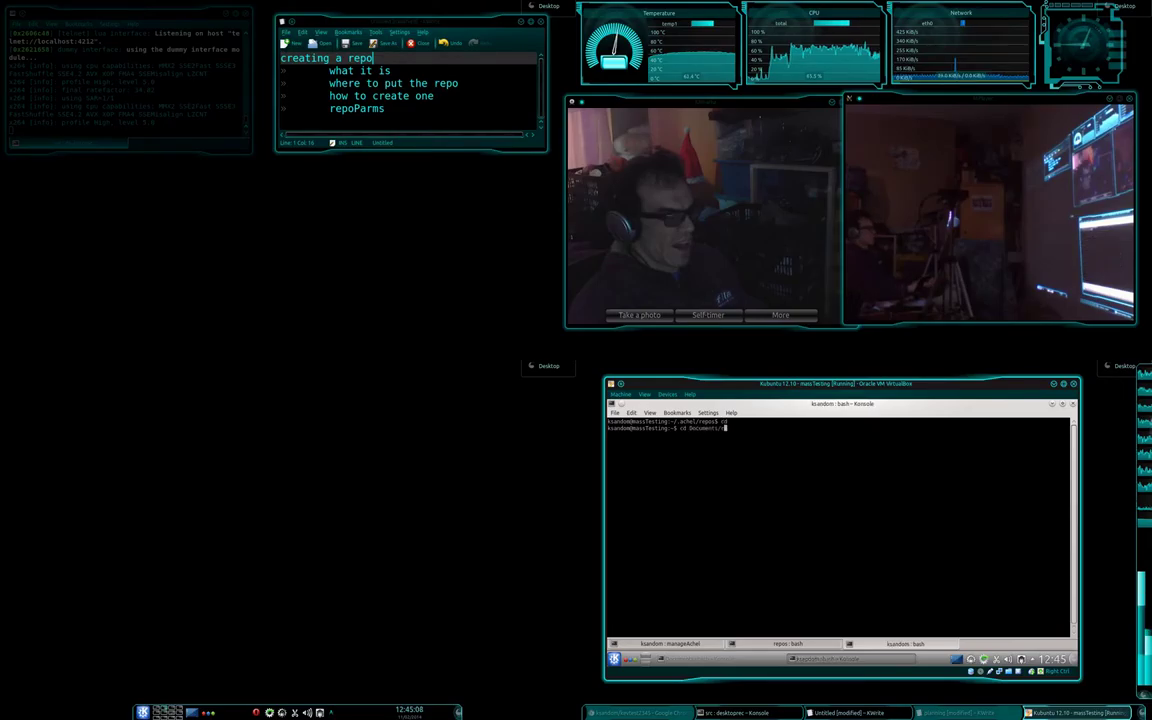
{"action": "key", "text": "Tab"}
{"action": "key", "text": "Return"}
{"action": "type", "text": "ls"}
{"action": "key", "text": "Return"}
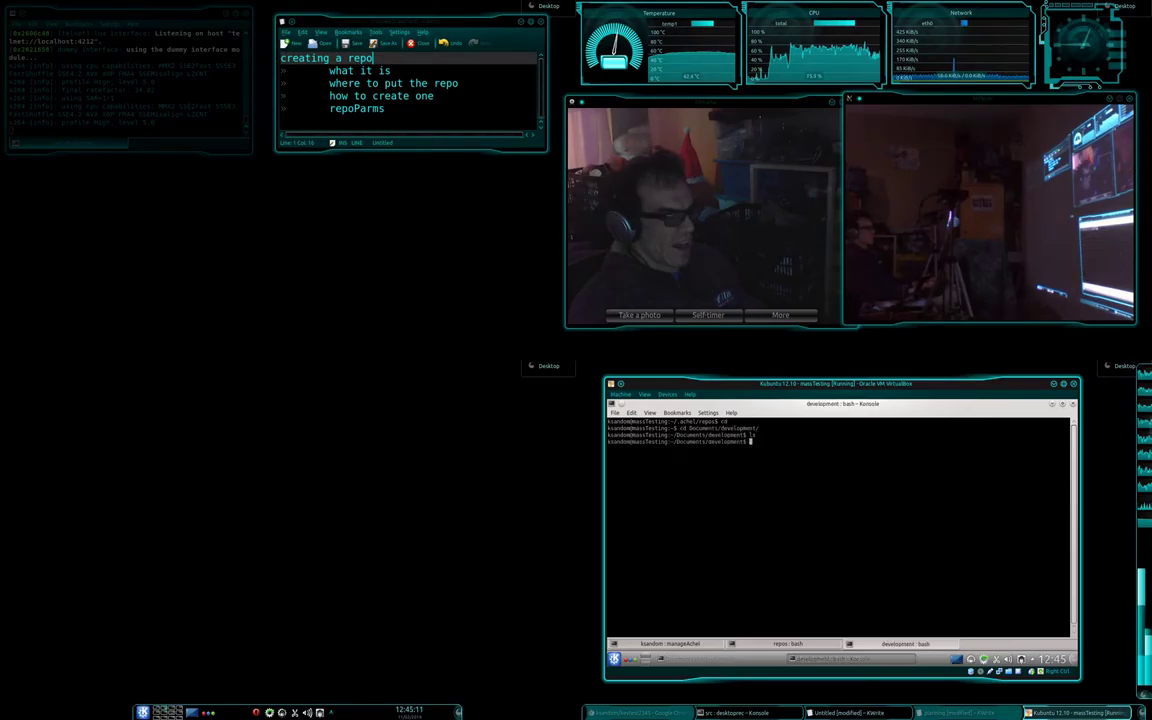
{"action": "key", "text": "shift+Left"}
{"action": "key", "text": "shift+Left"}
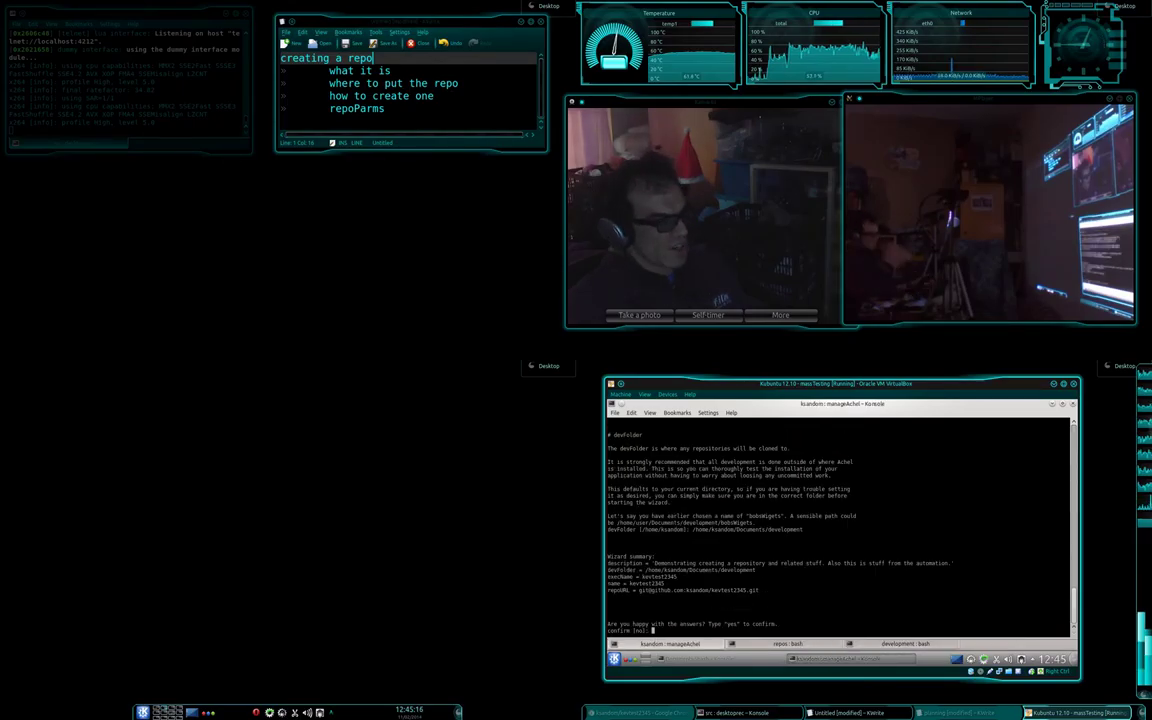
Review the summary's kevtest2345 name, execName and repository URL values
{"action": "double_click", "coordinate": [647, 583]}
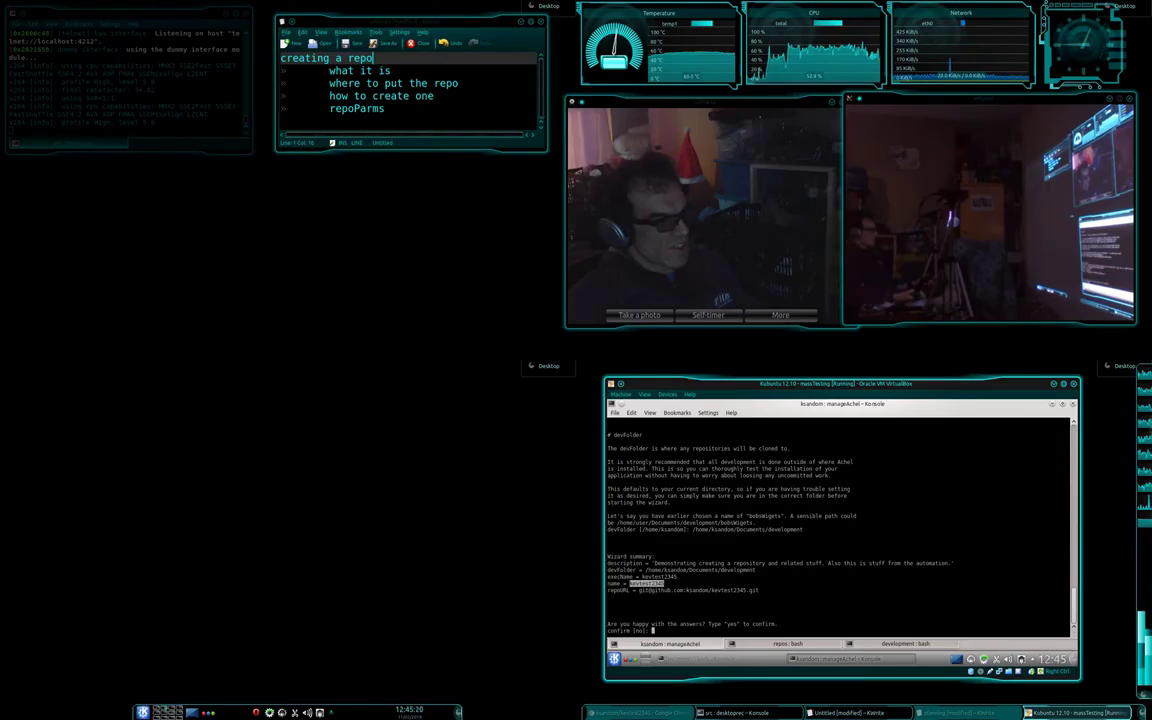
{"action": "double_click", "coordinate": [659, 576]}
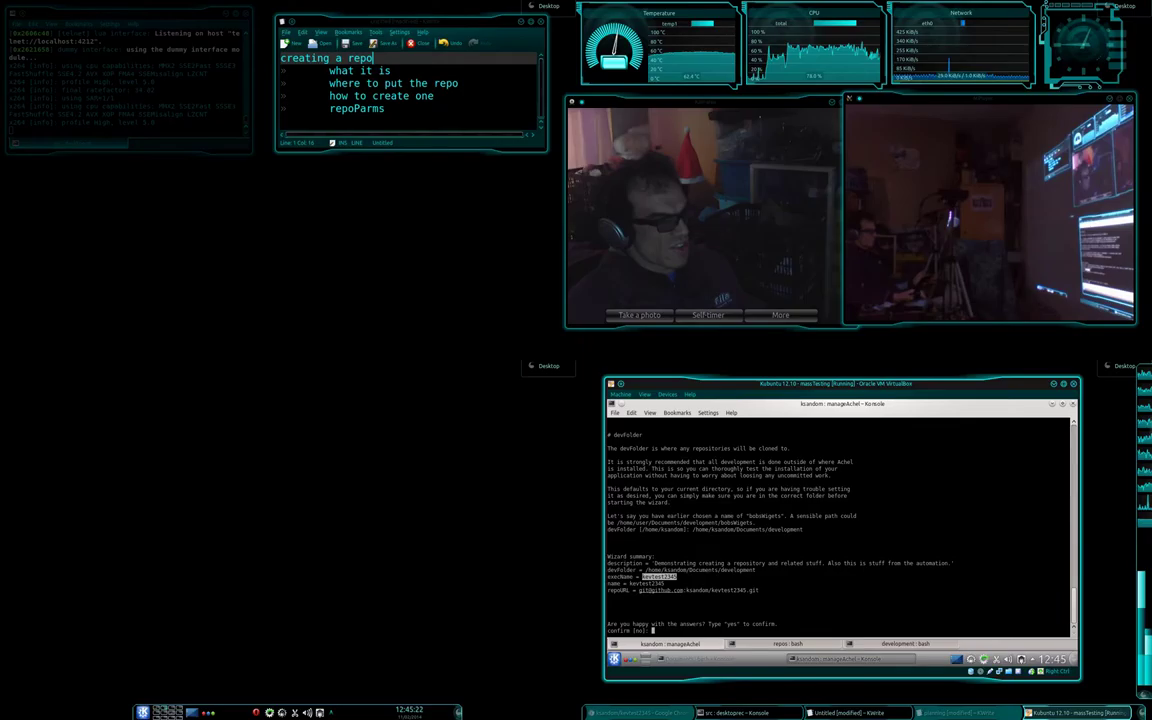
{"action": "triple_click", "coordinate": [680, 590]}
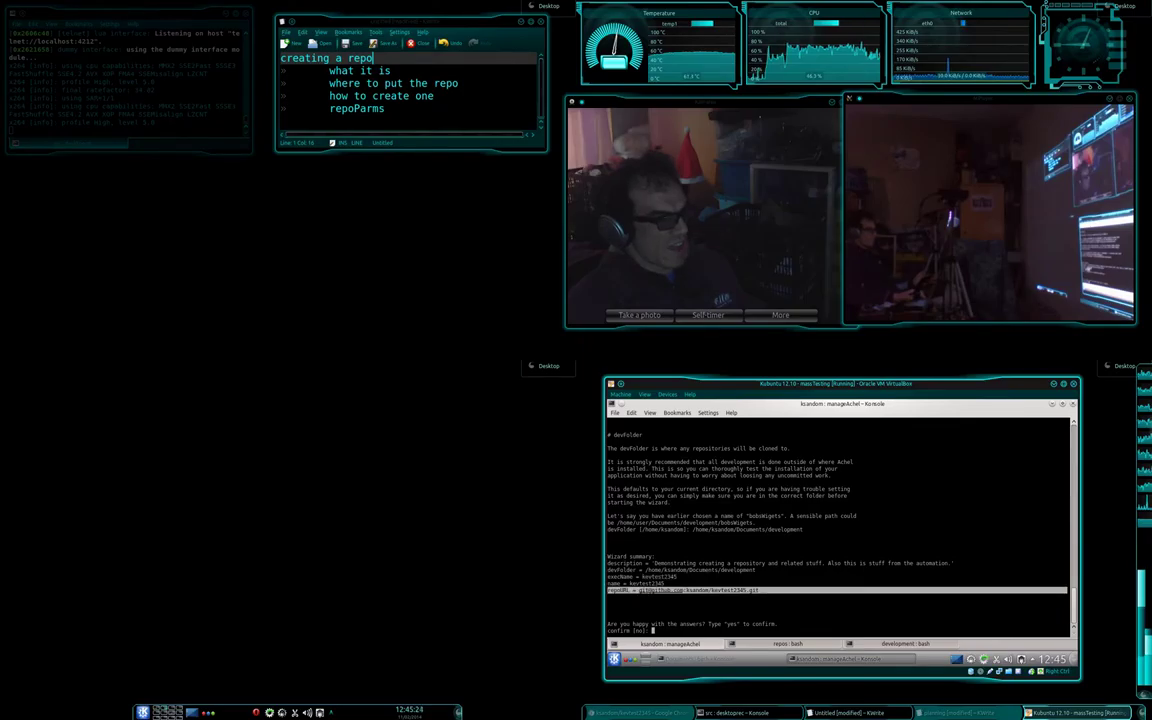
{"action": "left_click", "coordinate": [680, 590]}
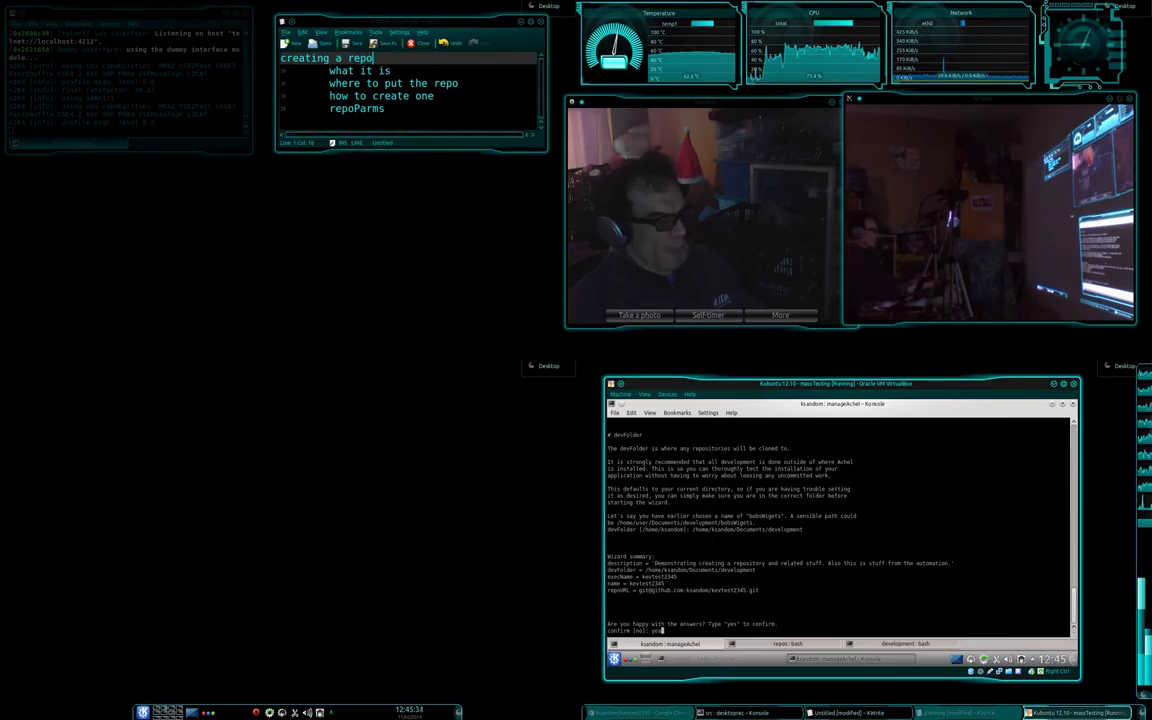
Accept the name, description and execName again and answer yes to confirm
{"action": "key", "text": "Return"}
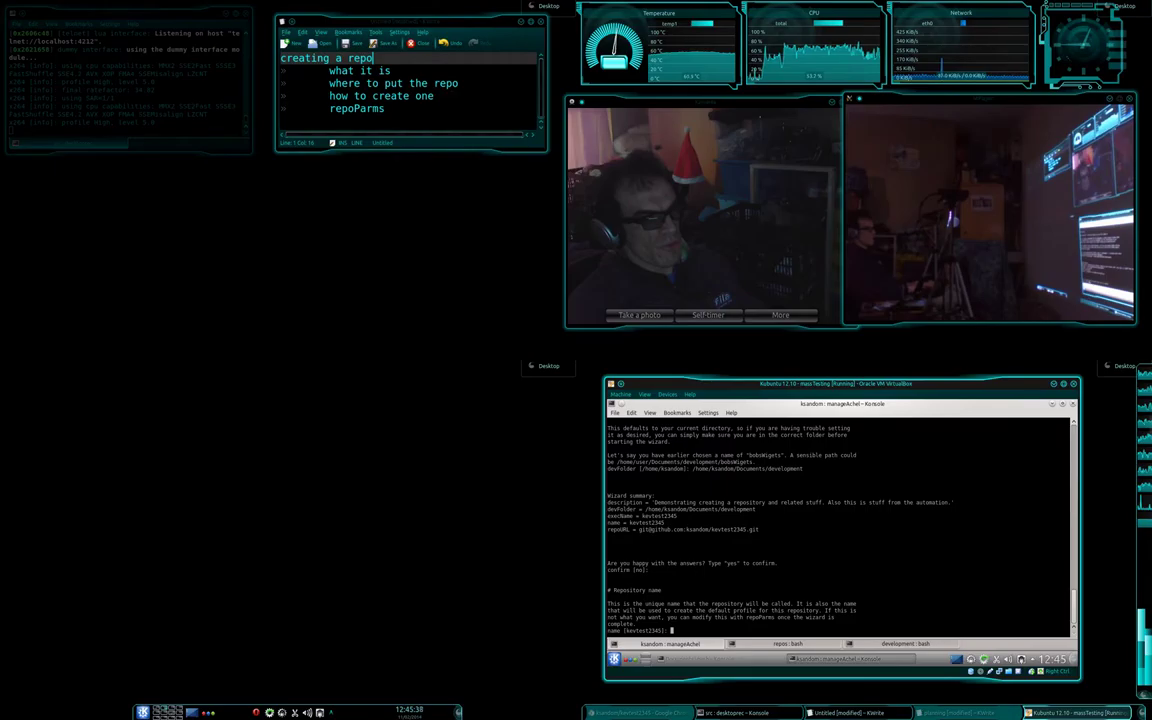
{"action": "key", "text": "Return"}
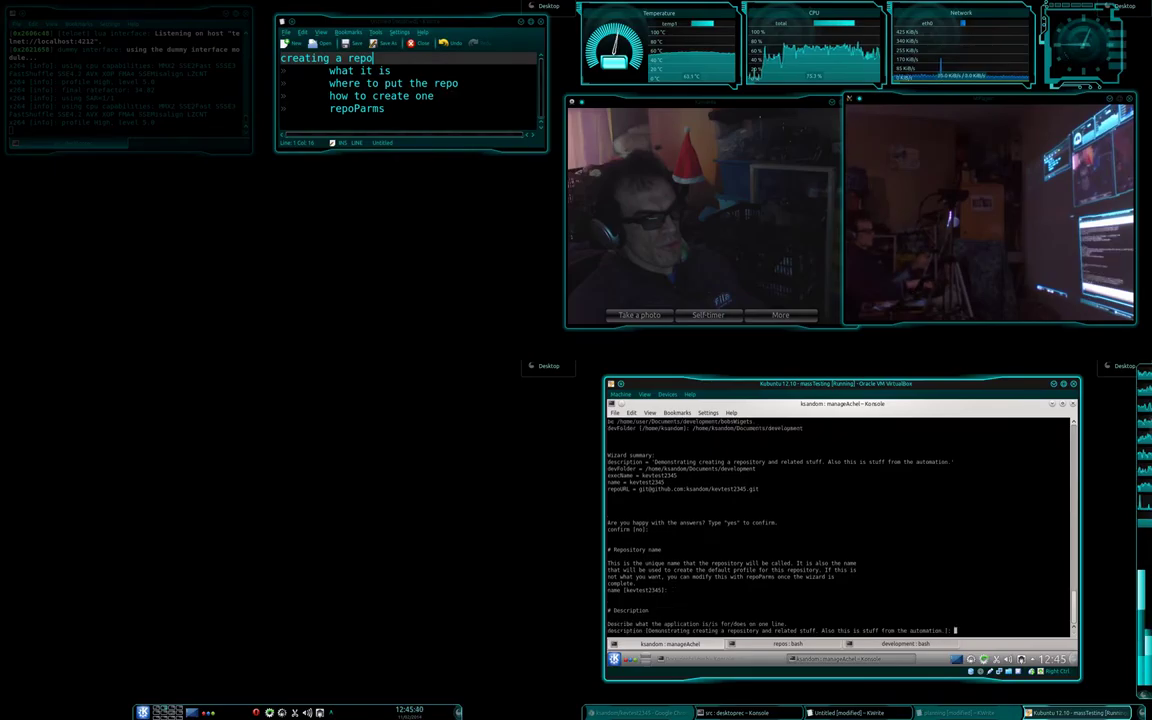
{"action": "key", "text": "Return"}
{"action": "key", "text": "Return"}
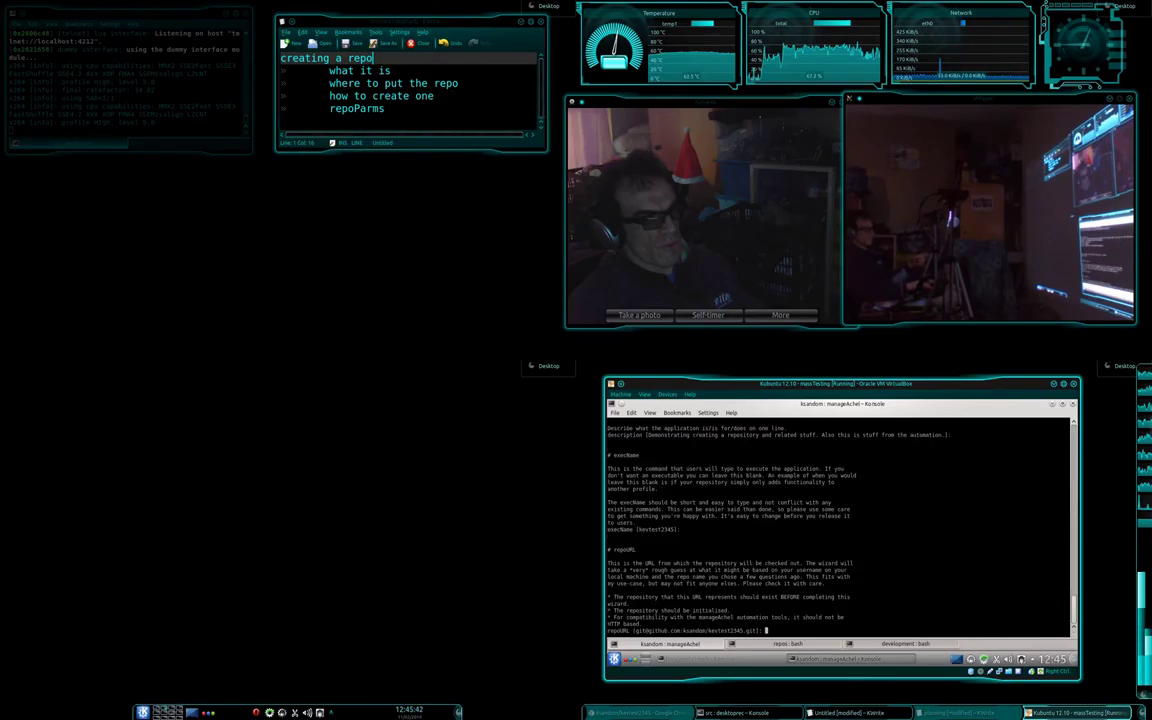
{"action": "key", "text": "Return"}
{"action": "key", "text": "Return"}
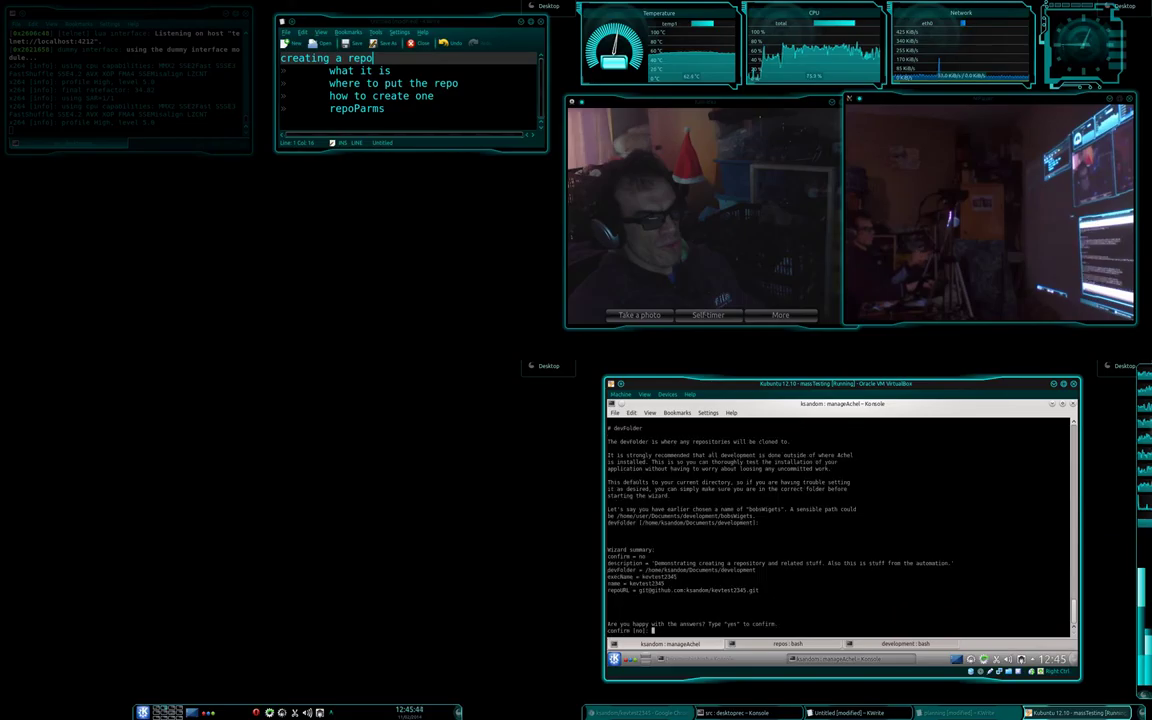
{"action": "type", "text": "ye"}
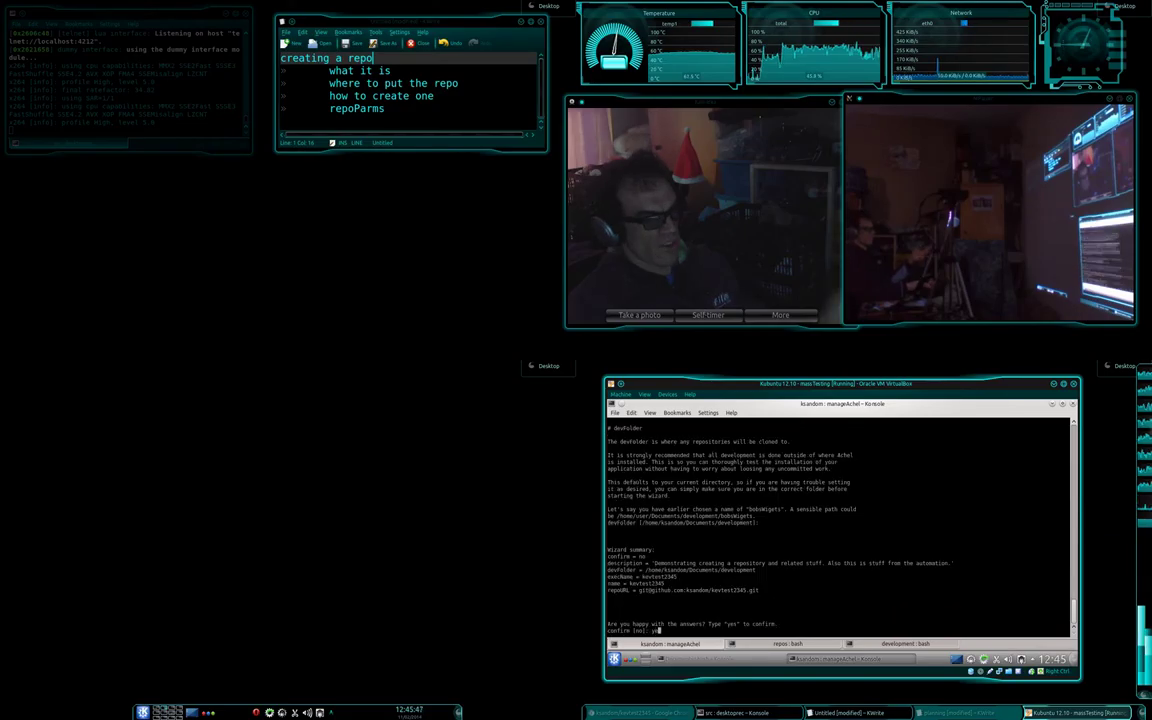
{"action": "type", "text": "s"}
{"action": "key", "text": "Return"}
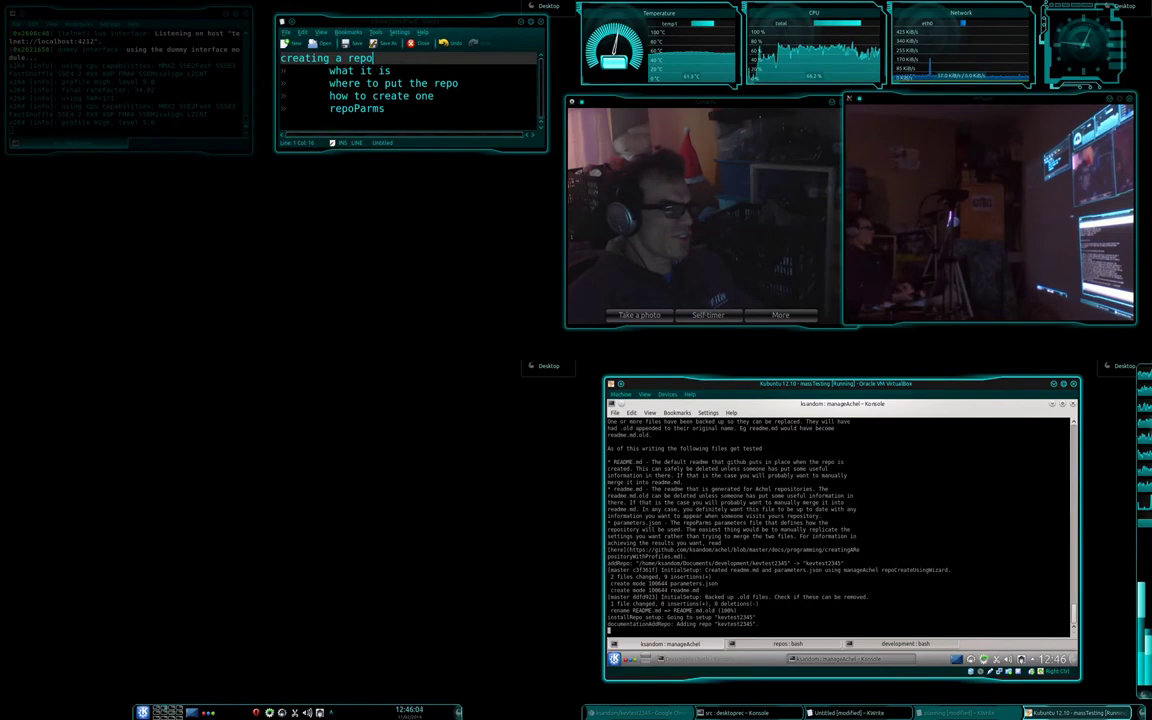
Scroll through the wizard output to '# Complete', then return to the development shell
{"action": "scroll", "coordinate": [840, 525], "scroll_direction": "up", "scroll_amount": 4}
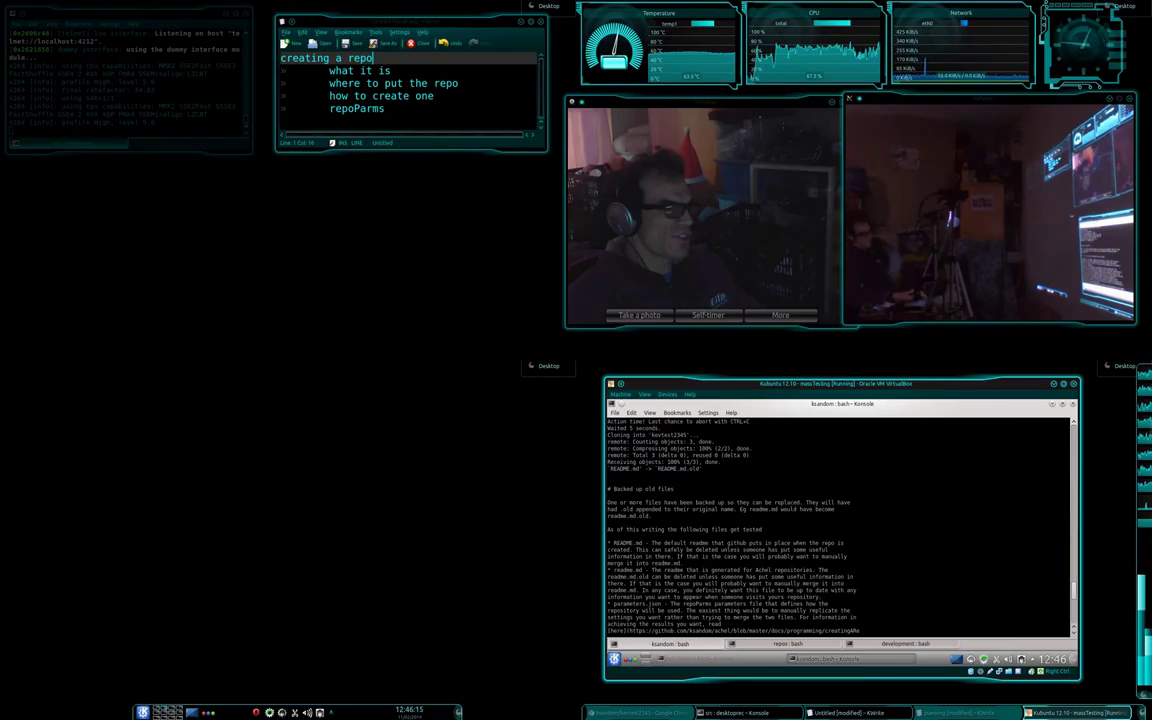
{"action": "scroll", "coordinate": [840, 525], "scroll_direction": "down", "scroll_amount": 9}
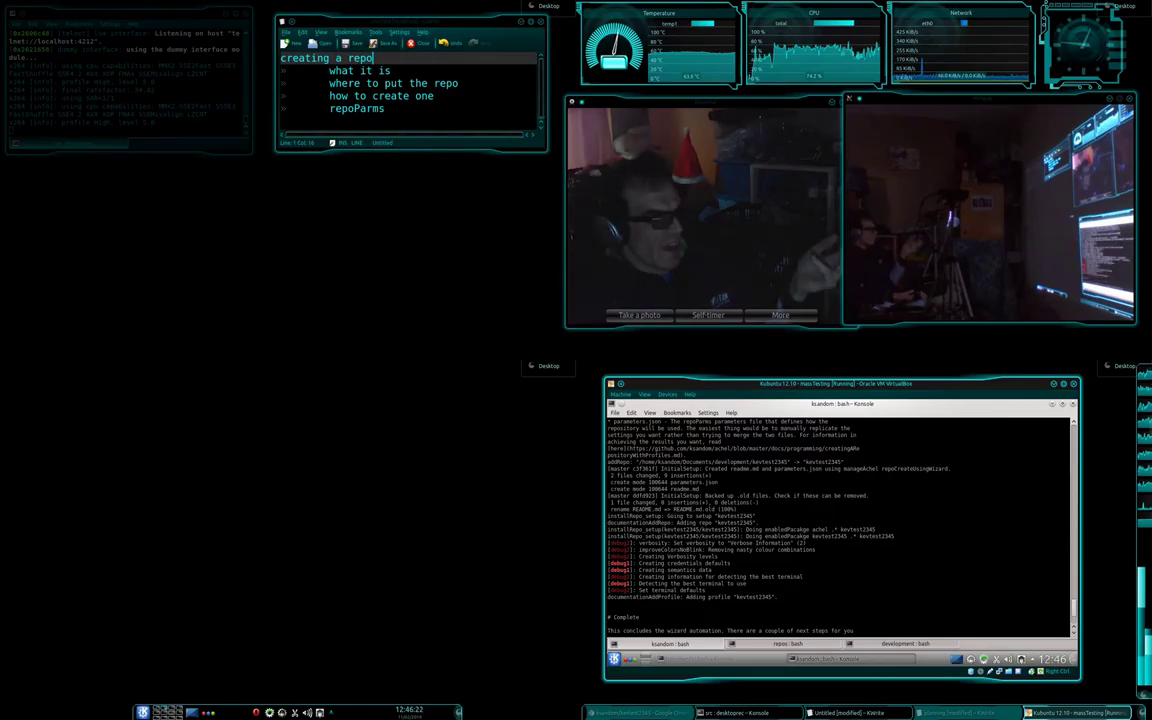
{"action": "scroll", "coordinate": [840, 525], "scroll_direction": "down", "scroll_amount": 3}
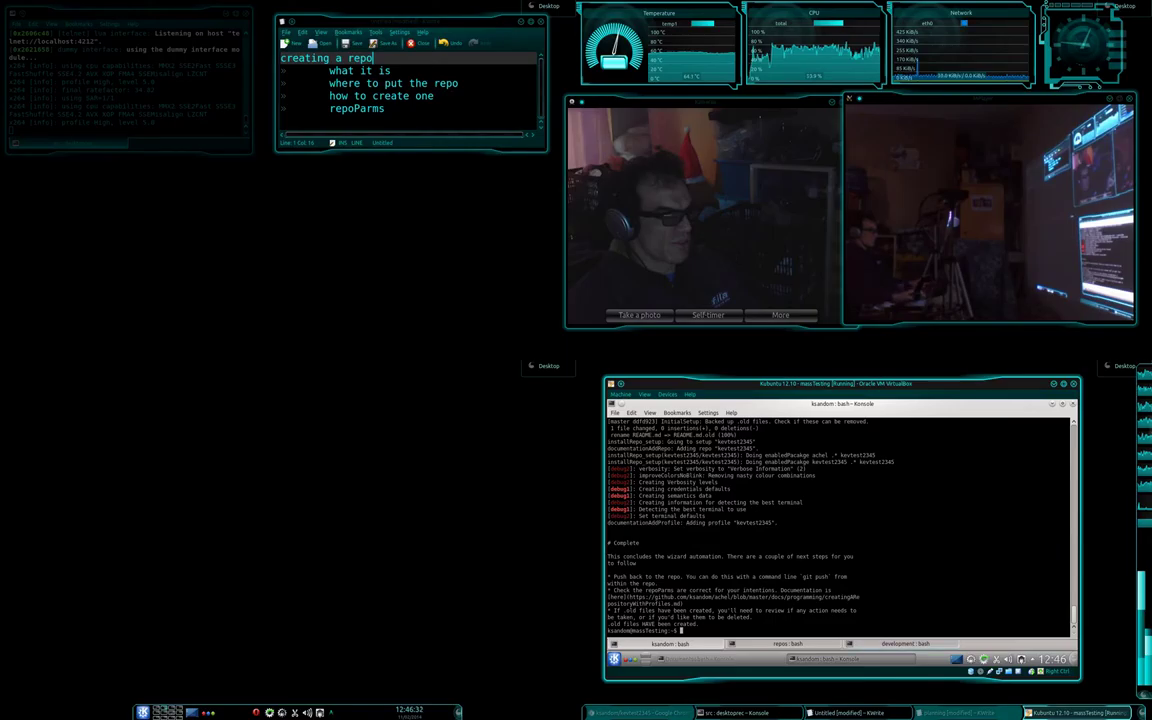
{"action": "left_click", "coordinate": [905, 644]}
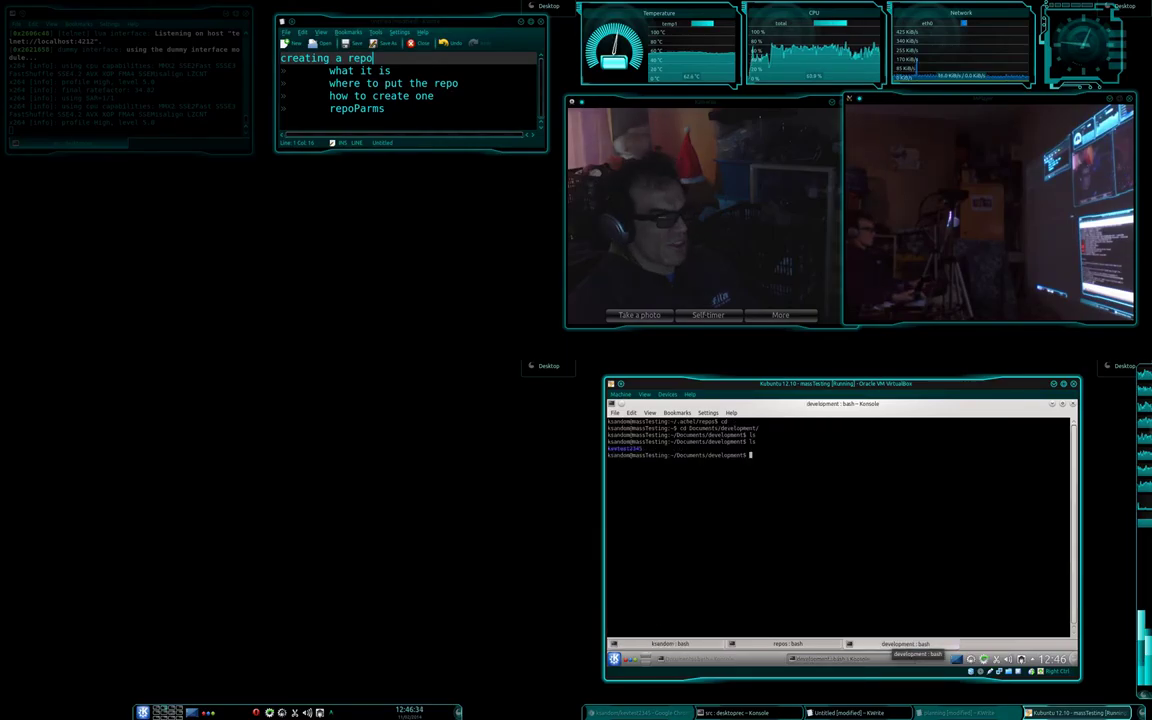
Enter kevtest2345 and list its files (docs, packages-available, parameters.json, readme.md, README.md.old), then switch to GitHub
{"action": "type", "text": "cd kevtest2345/"}
{"action": "key", "text": "Tab"}
{"action": "key", "text": "Return"}
{"action": "type", "text": "ls"}
{"action": "key", "text": "Return"}
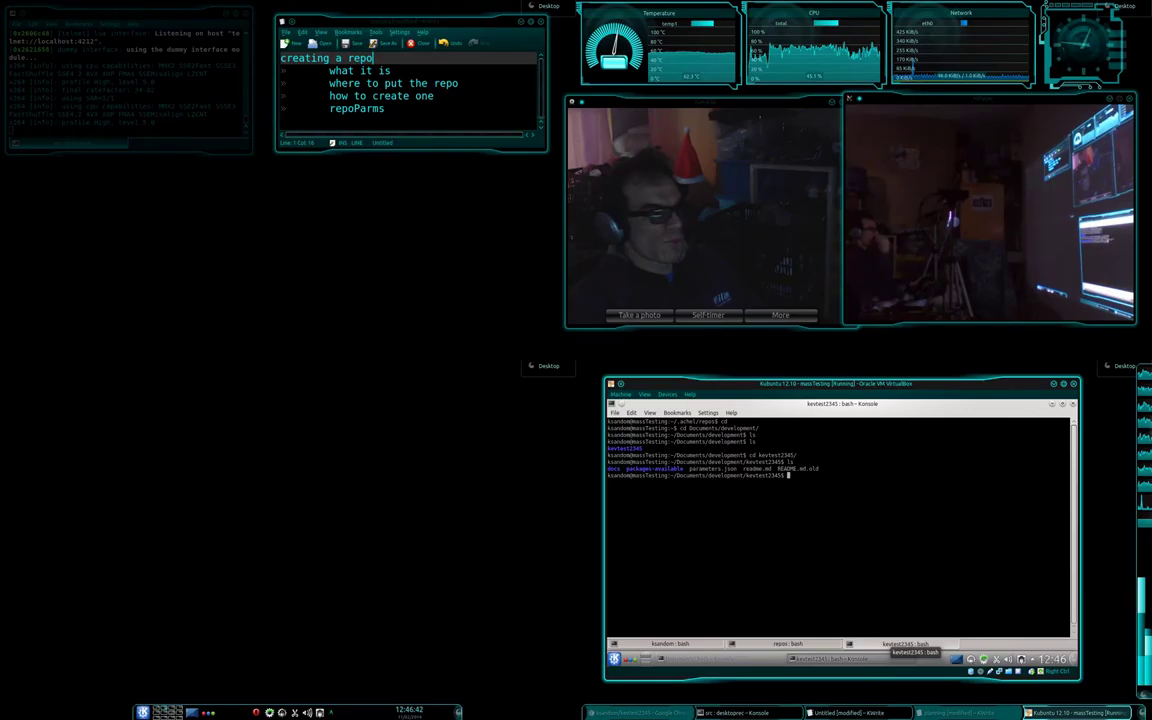
{"action": "mouse_move", "coordinate": [830, 660]}
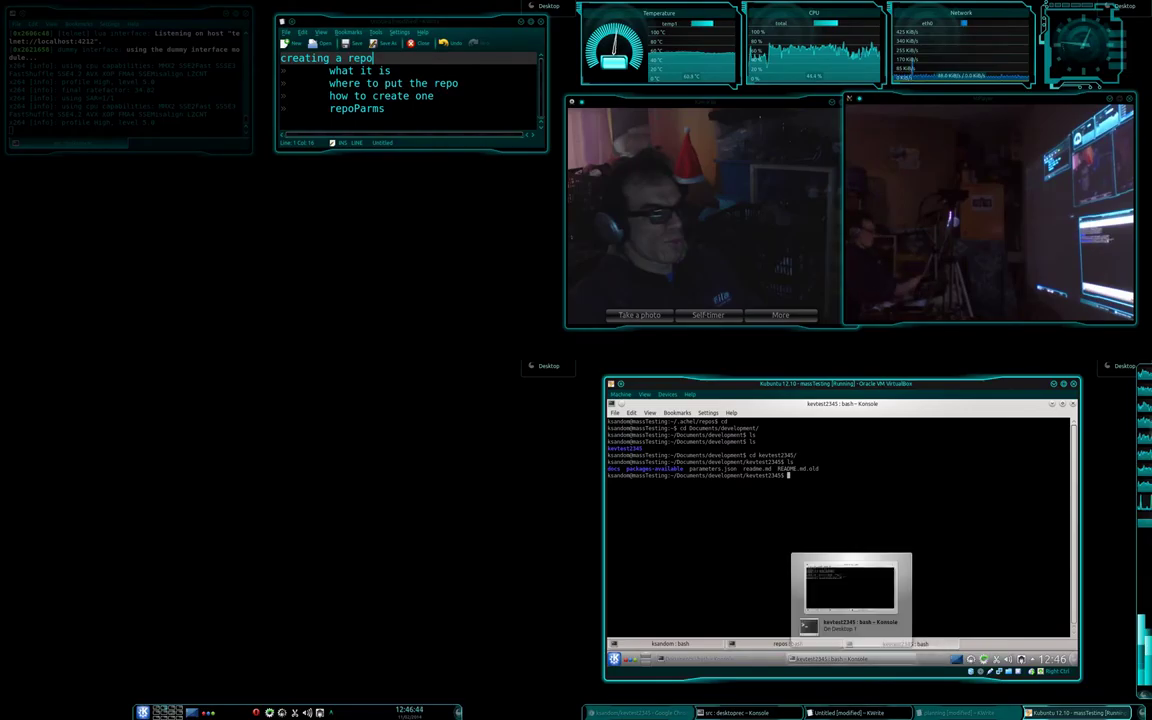
{"action": "key", "text": "alt+Tab"}
Scroll the kevtest2345 GitHub page to confirm only README.md from the initial commit
{"action": "scroll", "coordinate": [220, 500], "scroll_direction": "down", "scroll_amount": 2}
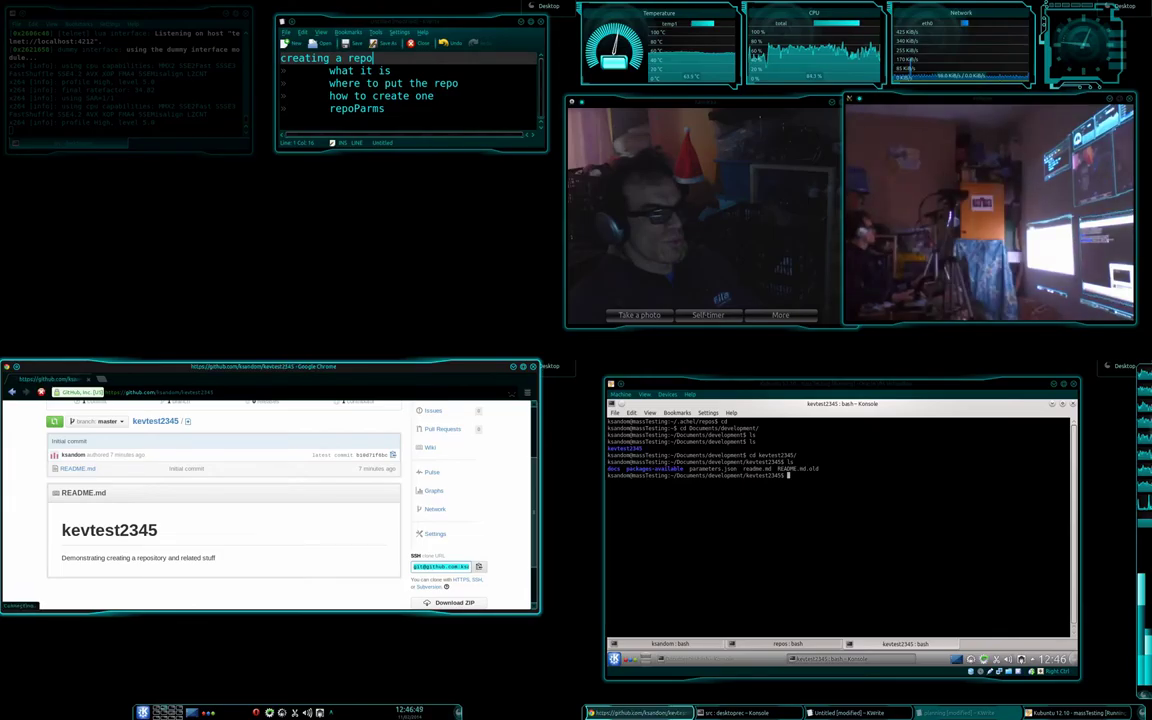
{"action": "scroll", "coordinate": [45, 545], "scroll_direction": "up", "scroll_amount": 2}
{"action": "scroll", "coordinate": [220, 500], "scroll_direction": "down", "scroll_amount": 3}
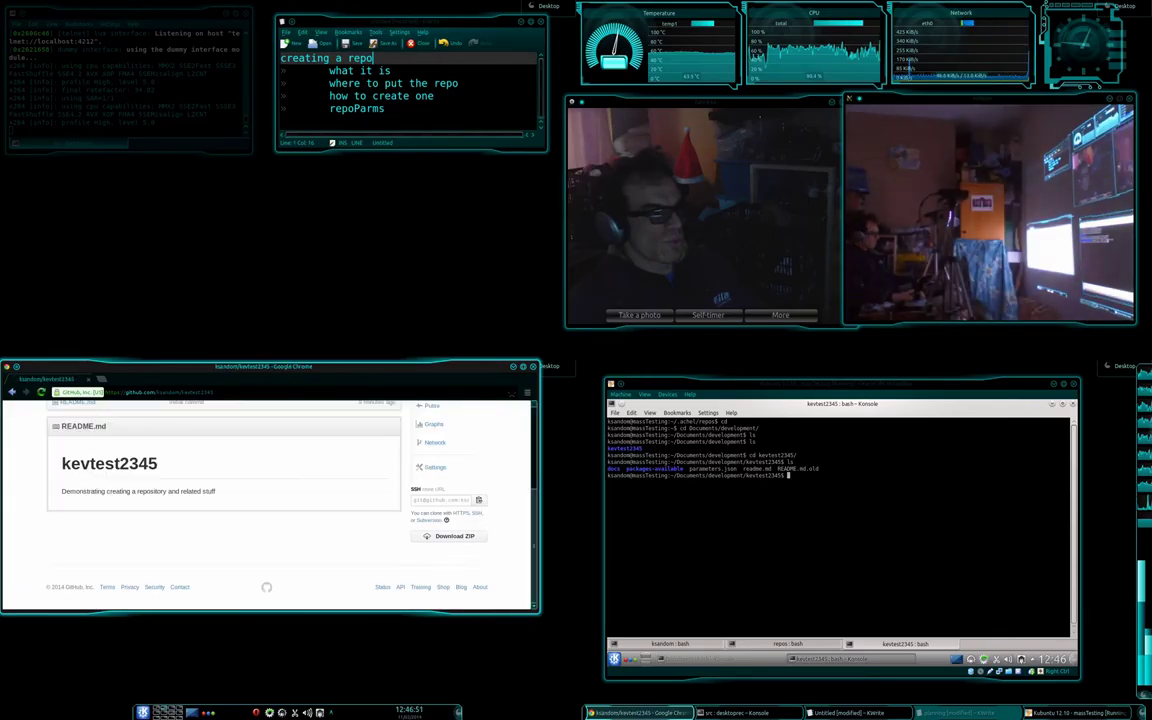
{"action": "scroll", "coordinate": [220, 500], "scroll_direction": "up", "scroll_amount": 1}
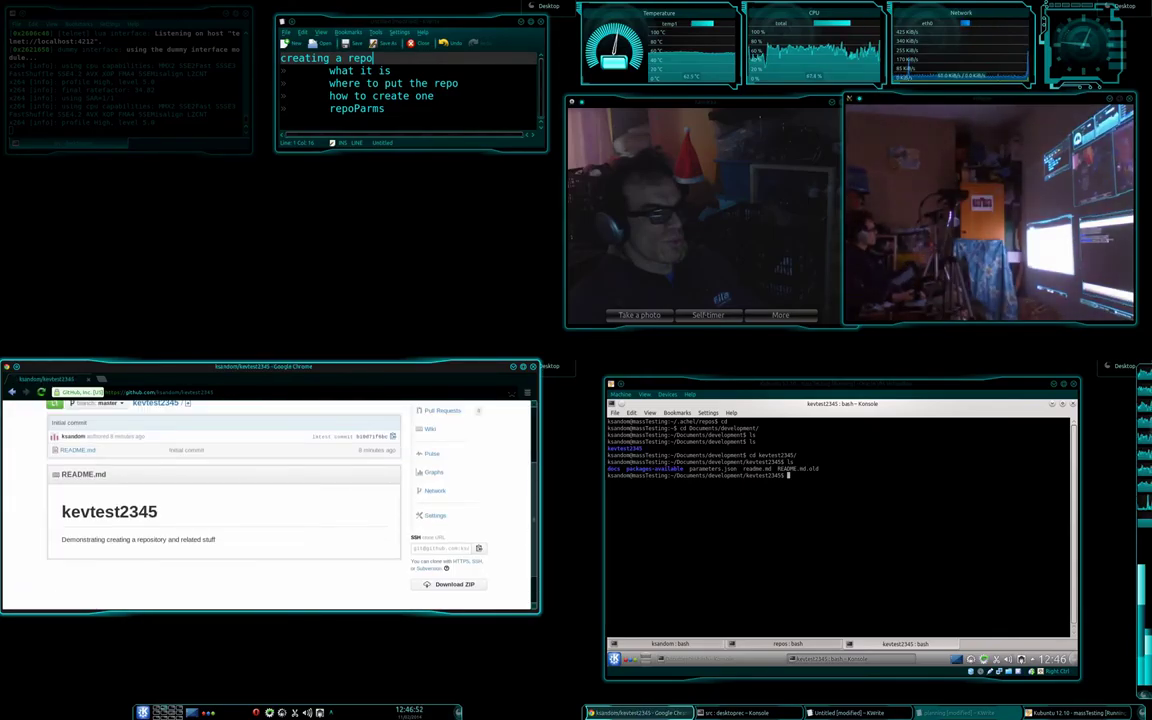
{"action": "key", "text": "alt+Tab"}
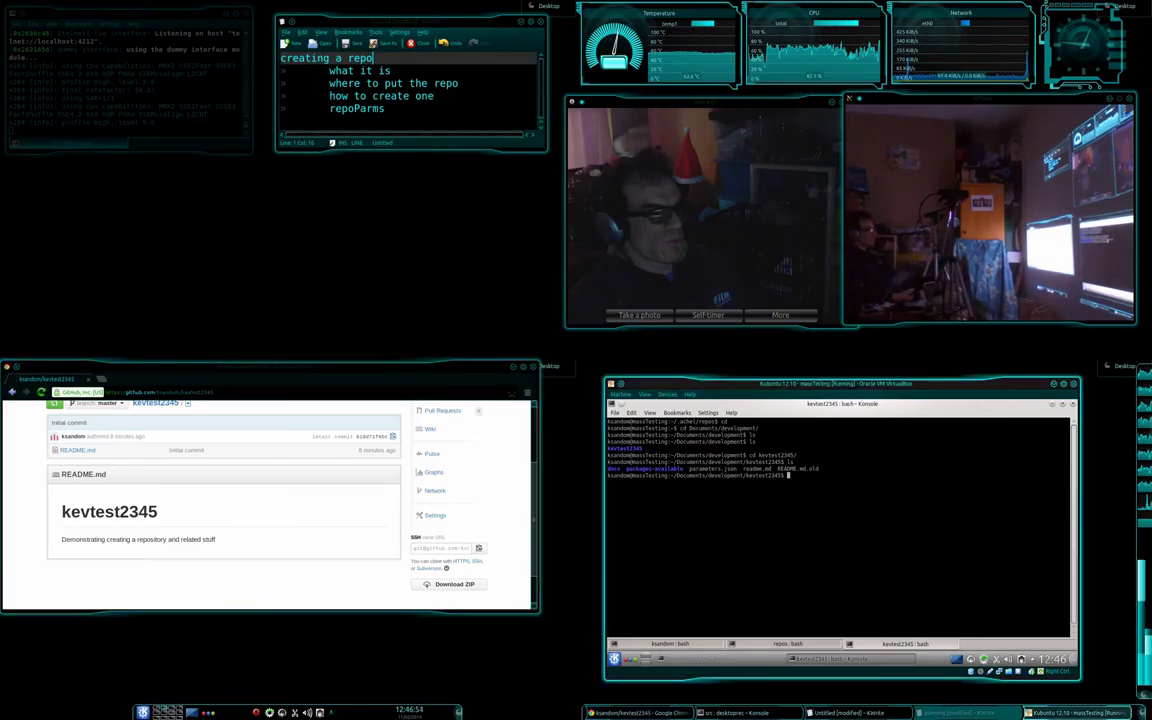
{"action": "key", "text": "alt+Tab"}
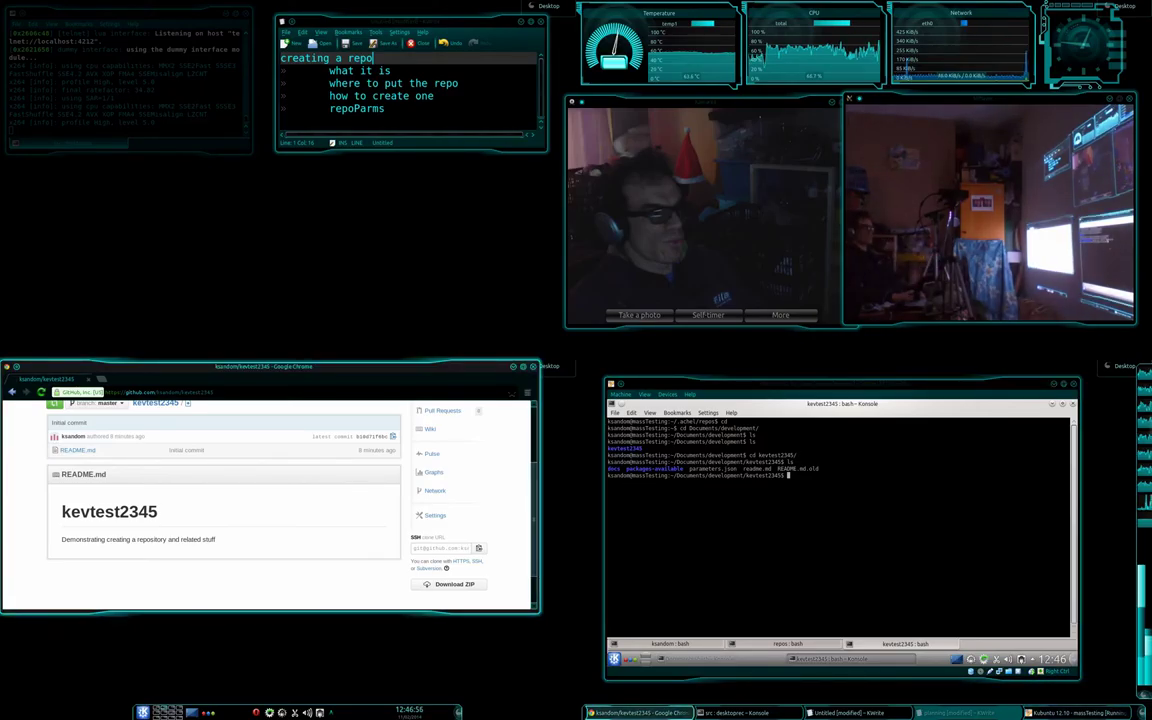
Highlight the README.md file name, then back in the terminal type 'cat README.md.old'
{"action": "left_click_drag", "start_coordinate": [110, 450], "coordinate": [55, 450]}
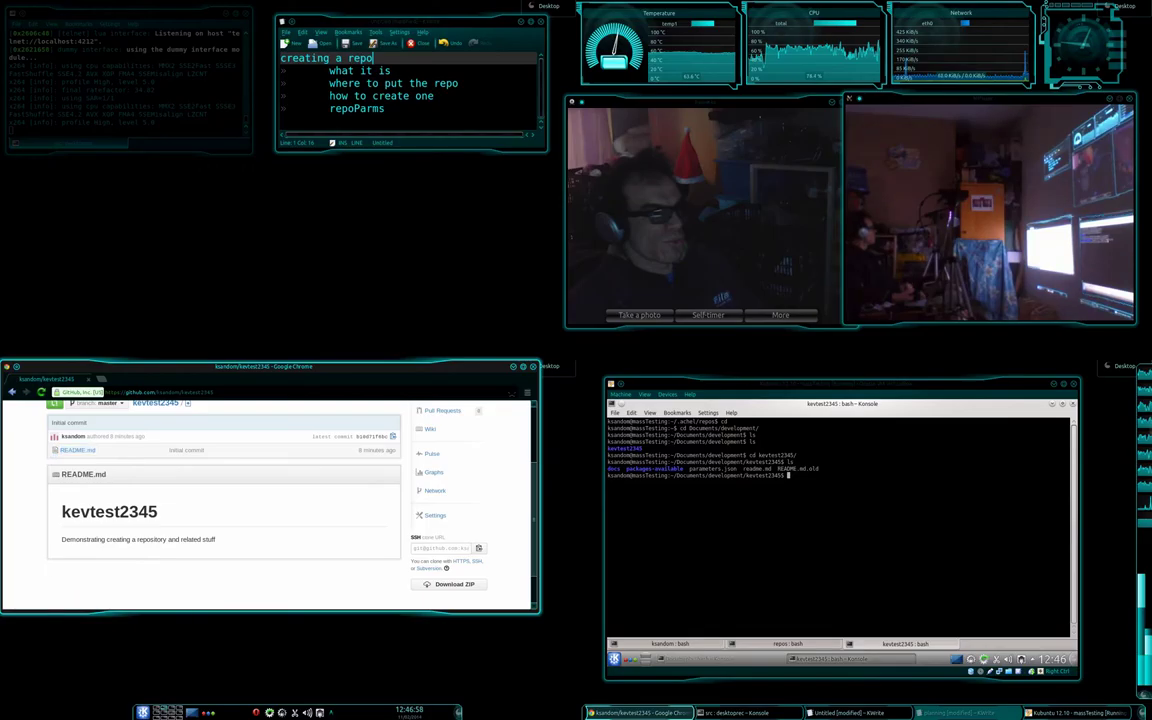
{"action": "key", "text": "alt+Tab"}
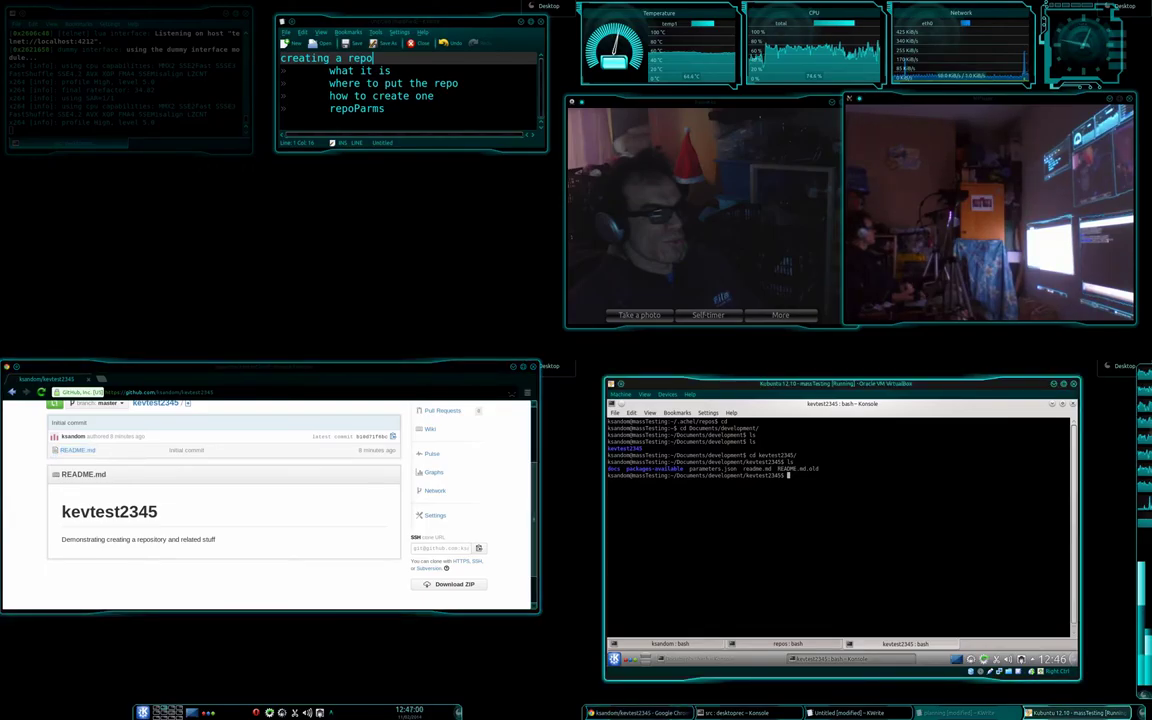
{"action": "type", "text": "cat RE"}
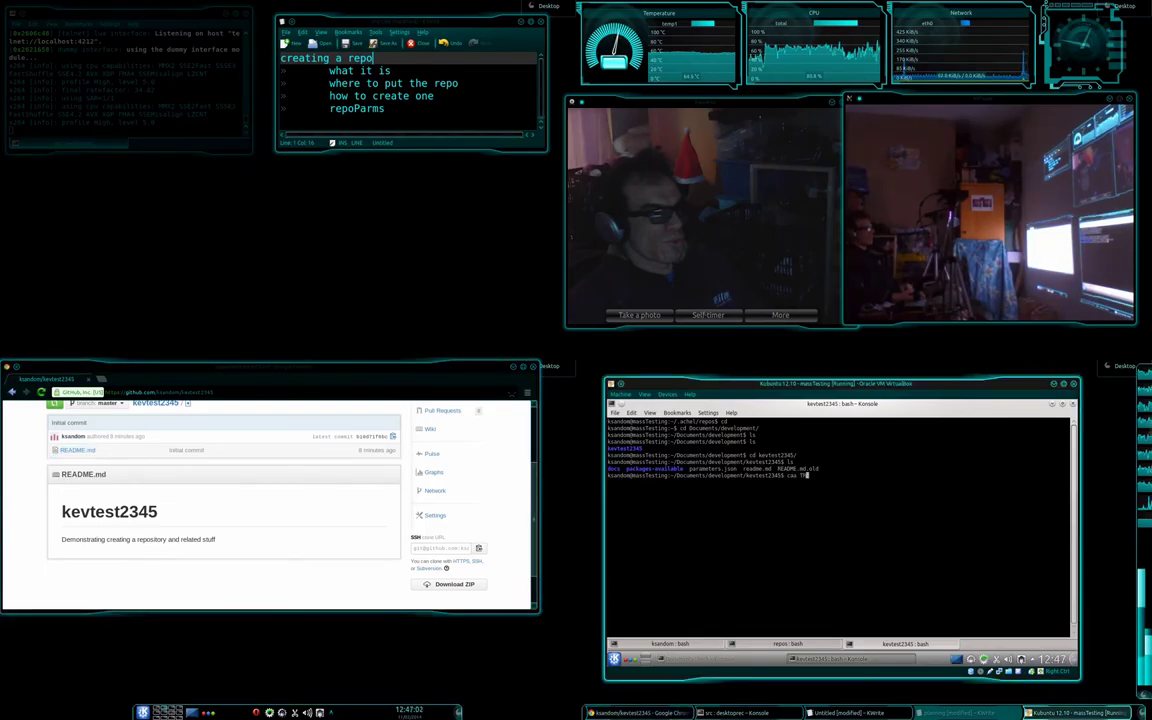
{"action": "type", "text": "AD"}
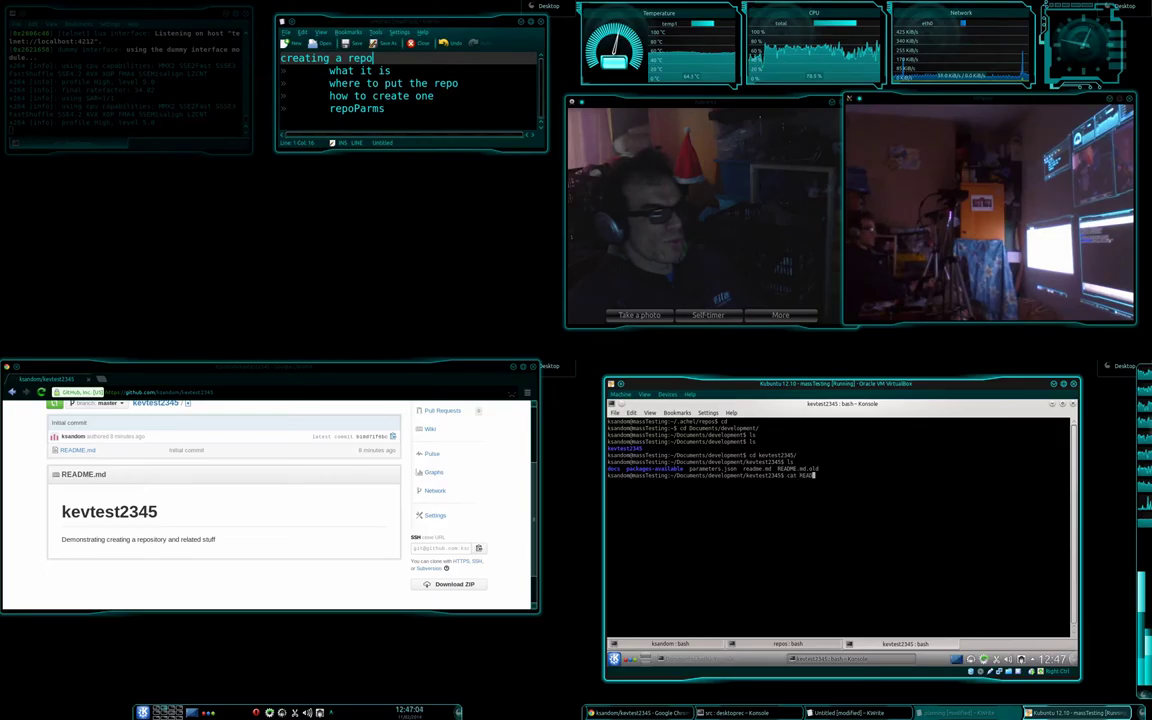
{"action": "type", "text": "ME.md.old"}
Print README.md.old and the generated readme.md with cat
{"action": "key", "text": "Return"}
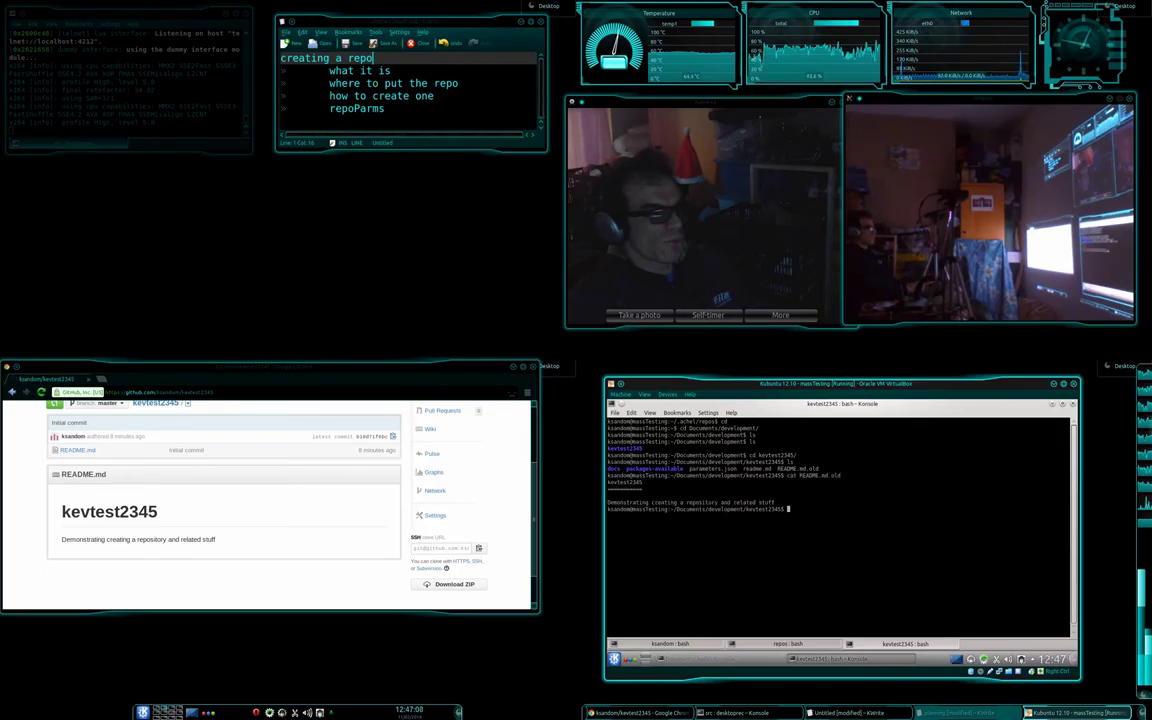
{"action": "type", "text": "cat readme.md"}
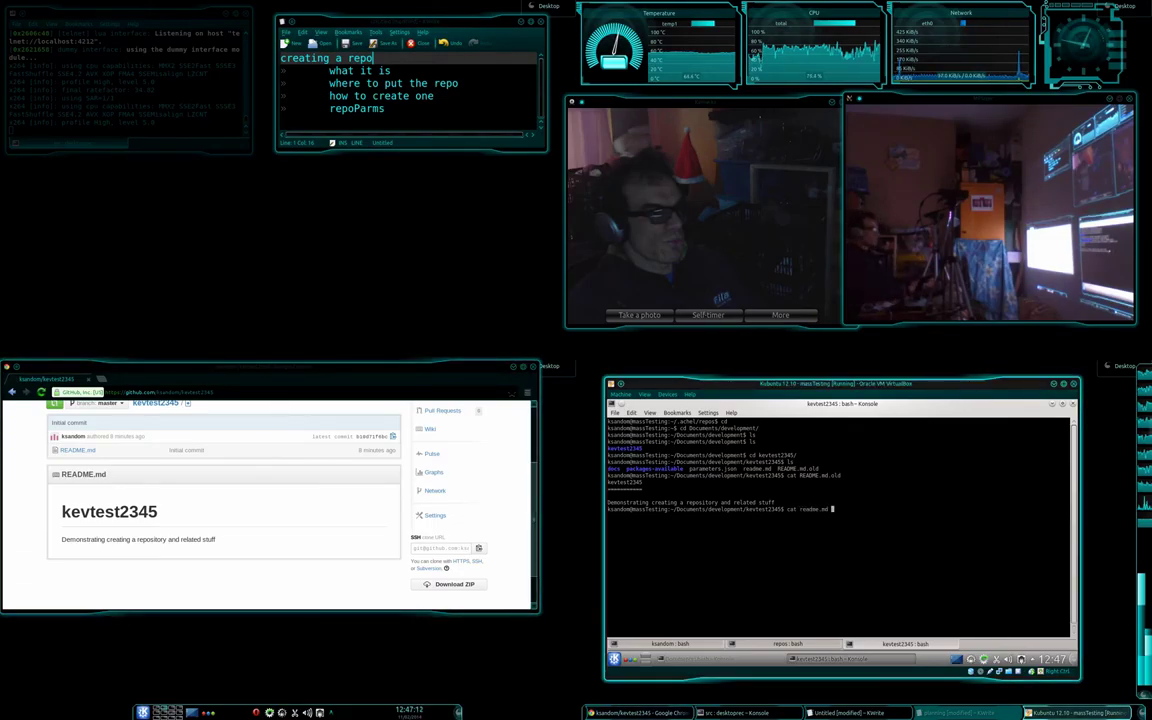
{"action": "key", "text": "Tab"}
{"action": "key", "text": "Return"}
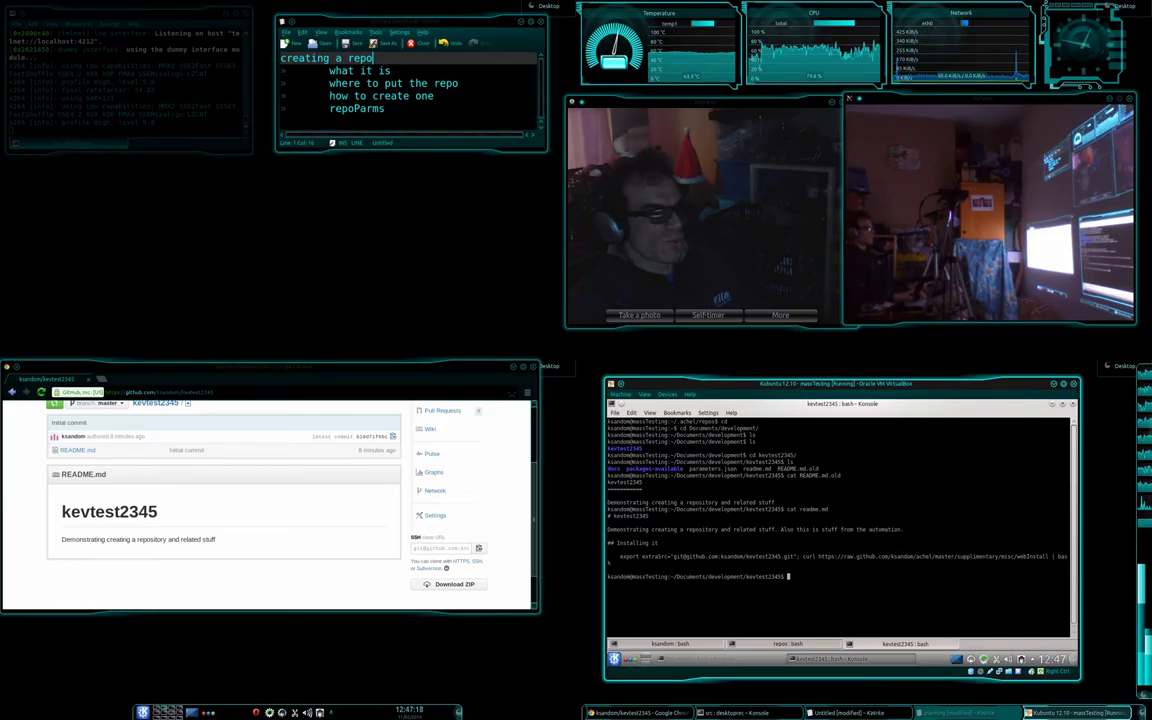
Highlight the kevtest2345 heading and the install command line in the readme output
{"action": "double_click", "coordinate": [637, 515]}
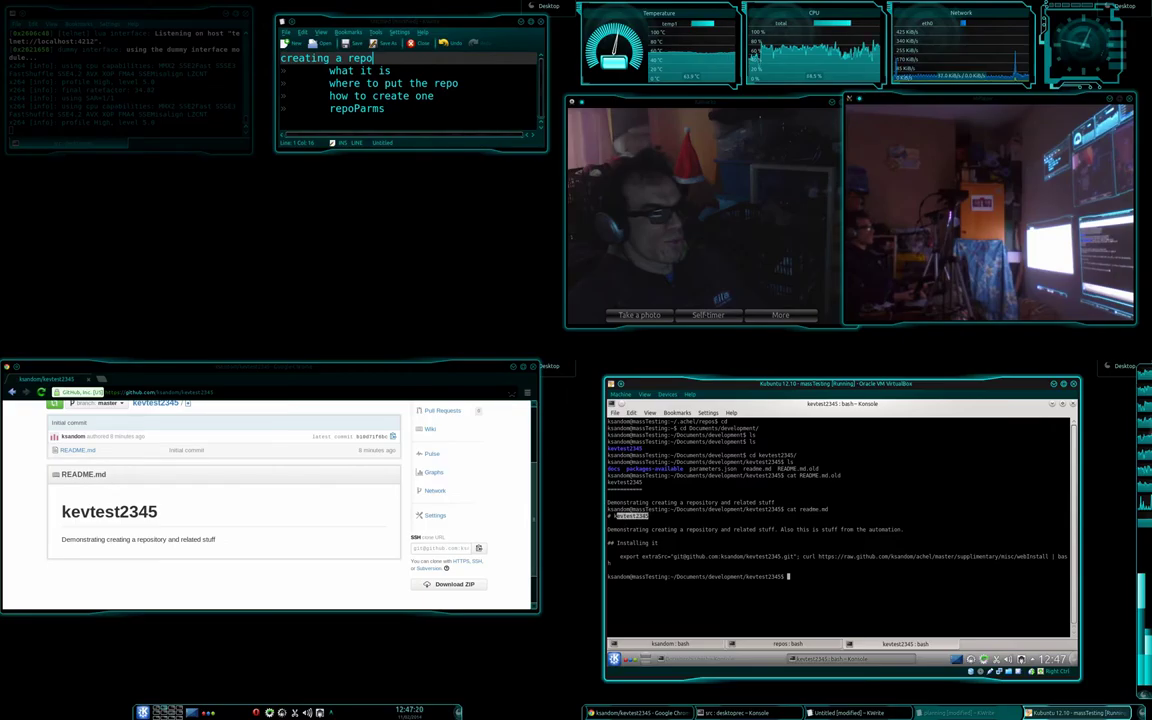
{"action": "triple_click", "coordinate": [760, 529]}
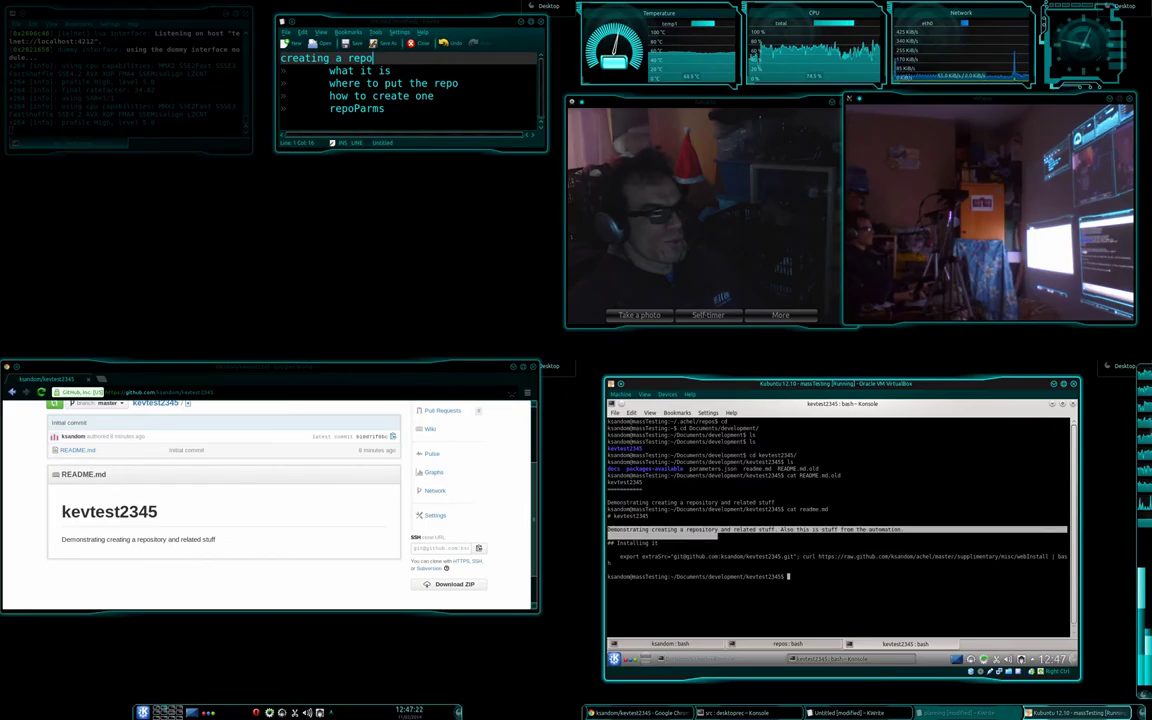
{"action": "left_click", "coordinate": [760, 600]}
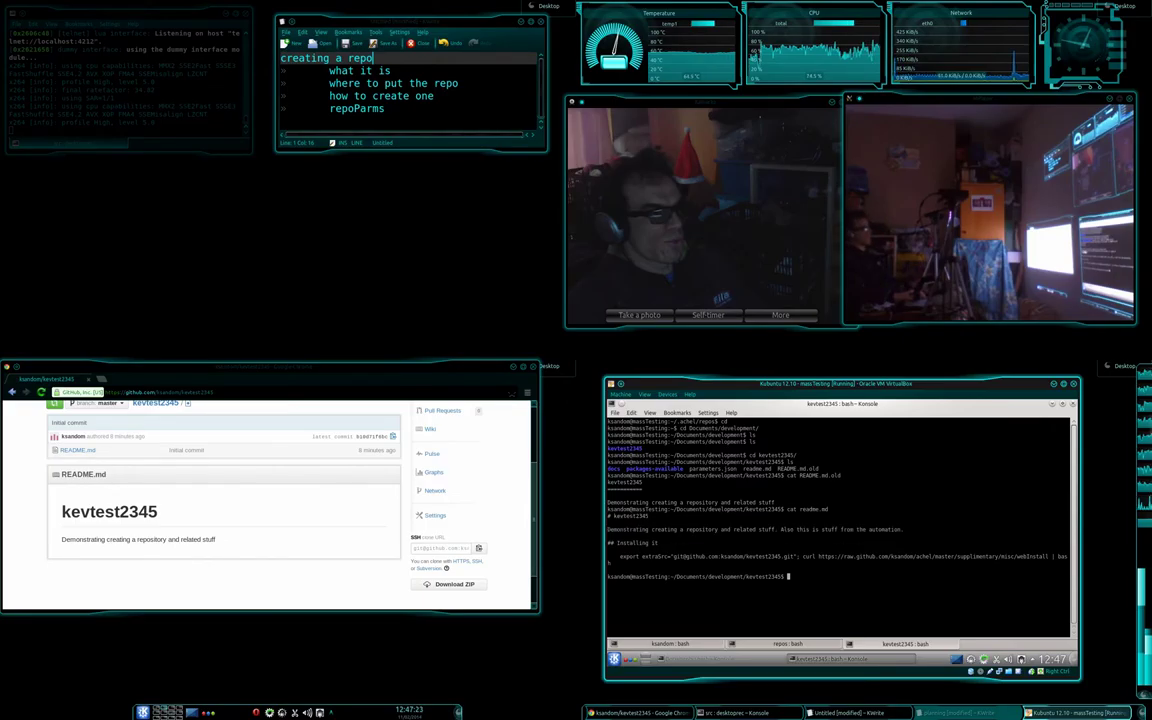
{"action": "triple_click", "coordinate": [760, 556]}
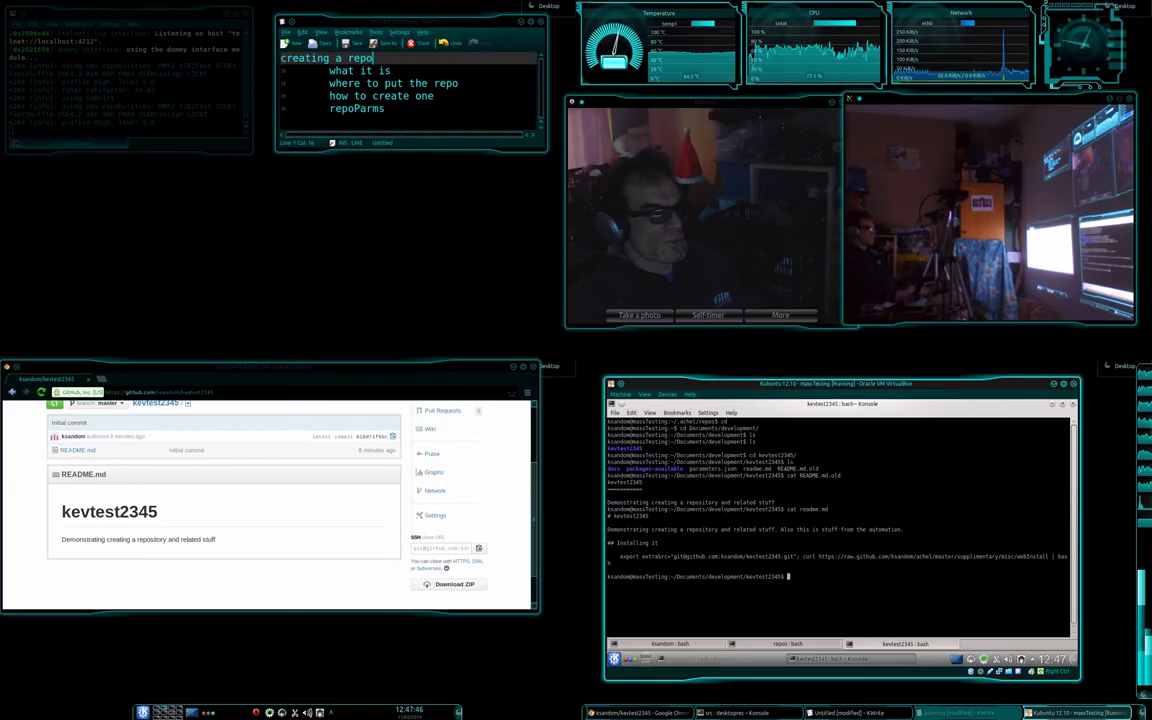
Run git log in kevtest2345 to show its commit history
{"action": "type", "text": "rm"}
{"action": "key", "text": "BackSpace"}
{"action": "key", "text": "BackSpace"}
{"action": "key", "text": "BackSpace"}
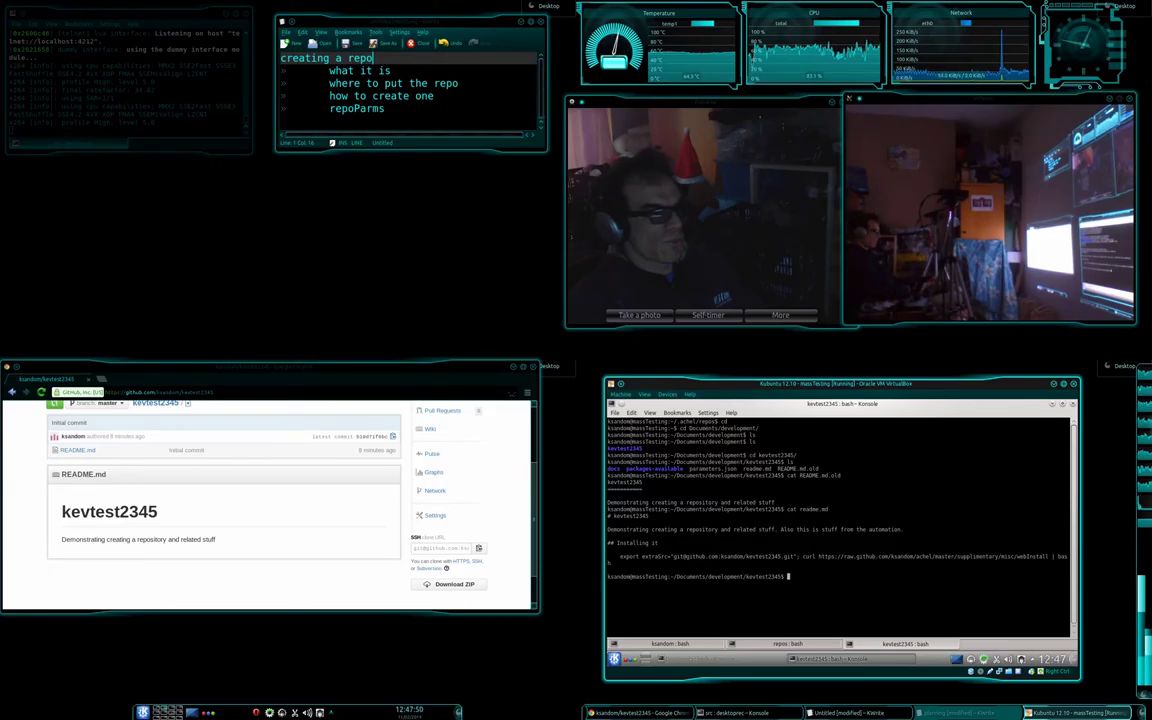
{"action": "type", "text": "git log"}
{"action": "key", "text": "Return"}
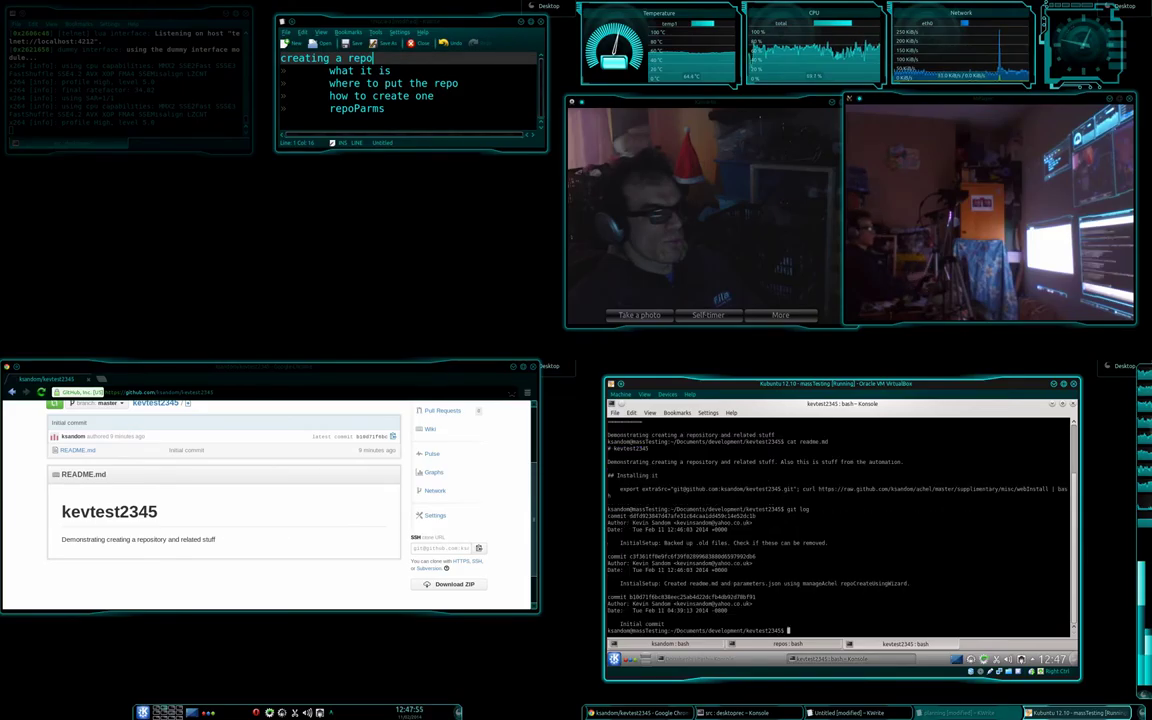
Highlight the commit messages for the .old backup and the readme.md and parameters.json creation
{"action": "left_click_drag", "start_coordinate": [620, 542], "coordinate": [816, 542]}
{"action": "left_click_drag", "start_coordinate": [620, 583], "coordinate": [836, 583]}
{"action": "left_click", "coordinate": [836, 583]}
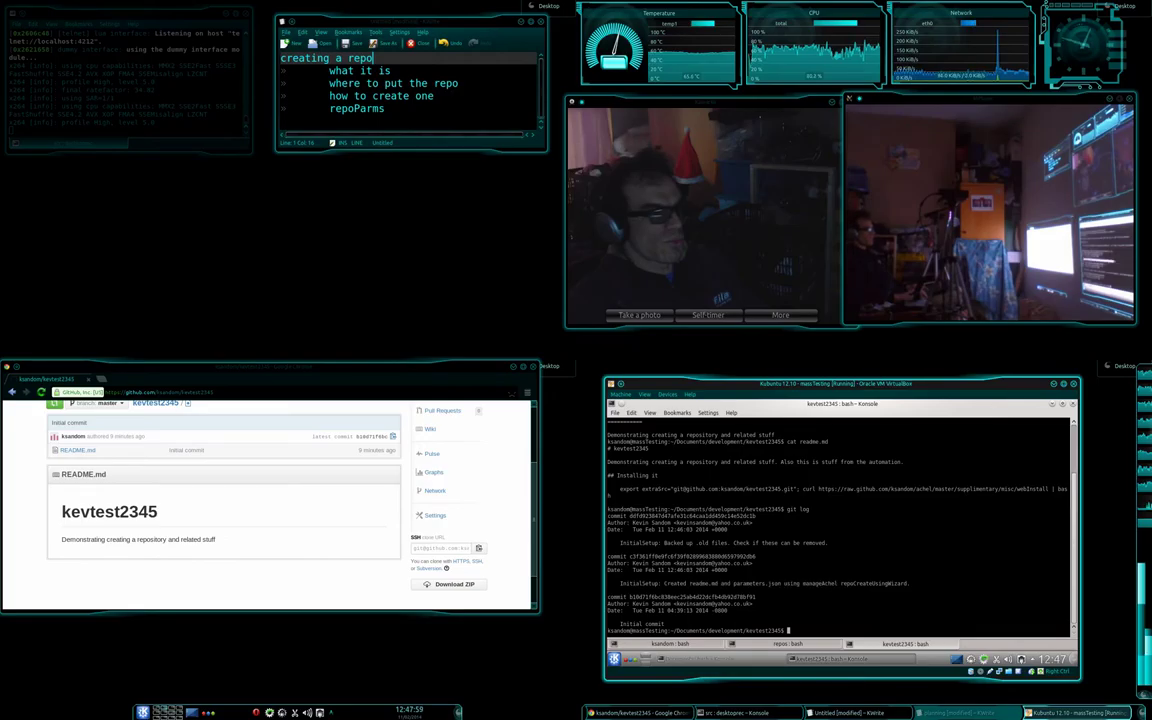
{"action": "left_click_drag", "start_coordinate": [662, 583], "coordinate": [892, 583]}
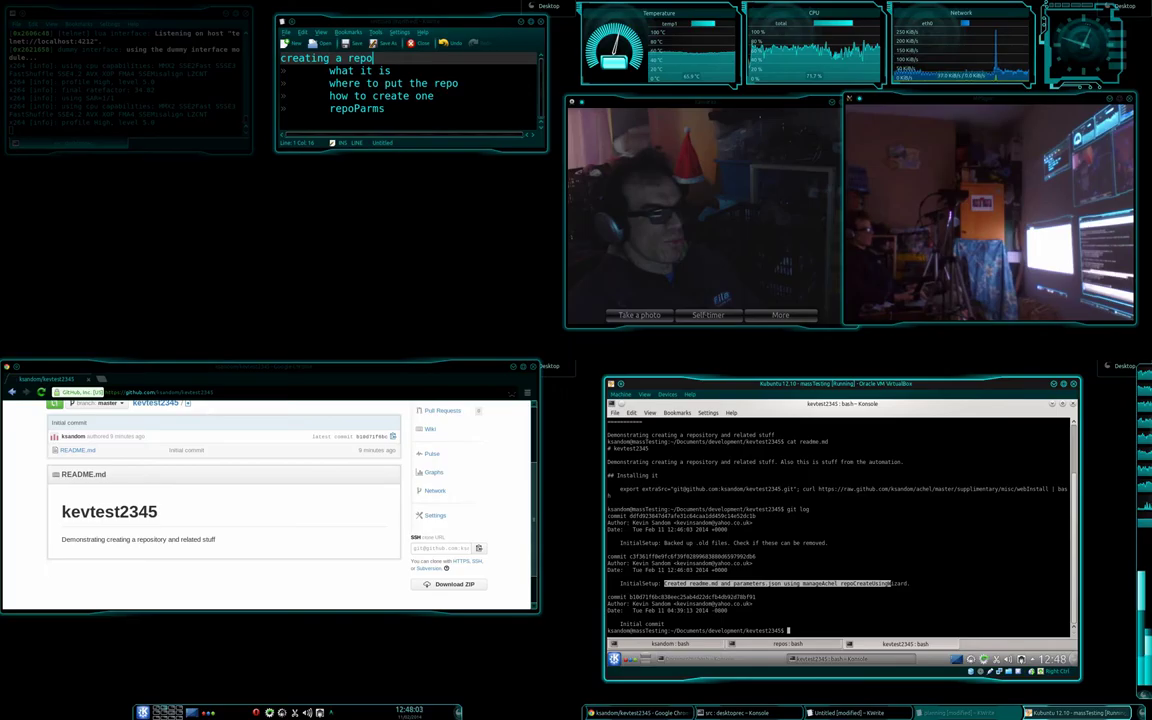
{"action": "left_click", "coordinate": [892, 583]}
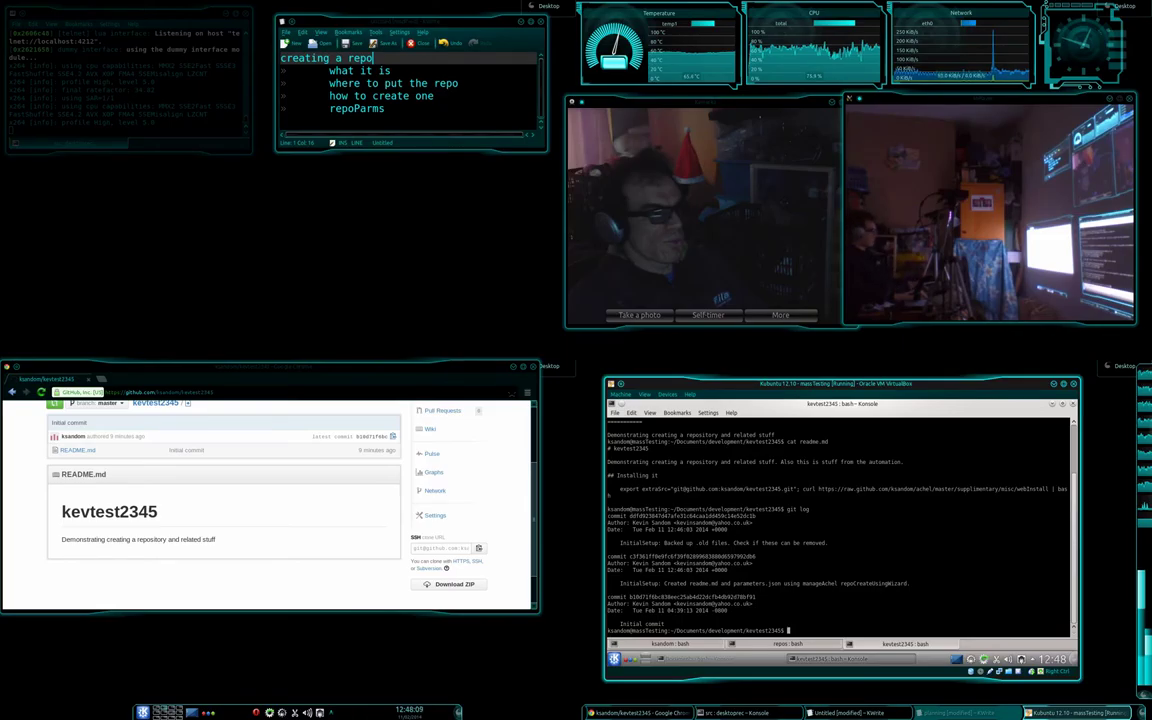
Delete README.md.old, commit it as 'InitialSetup: Removed obsolete files.', and list the remaining files
{"action": "type", "text": "rm README.md.old"}
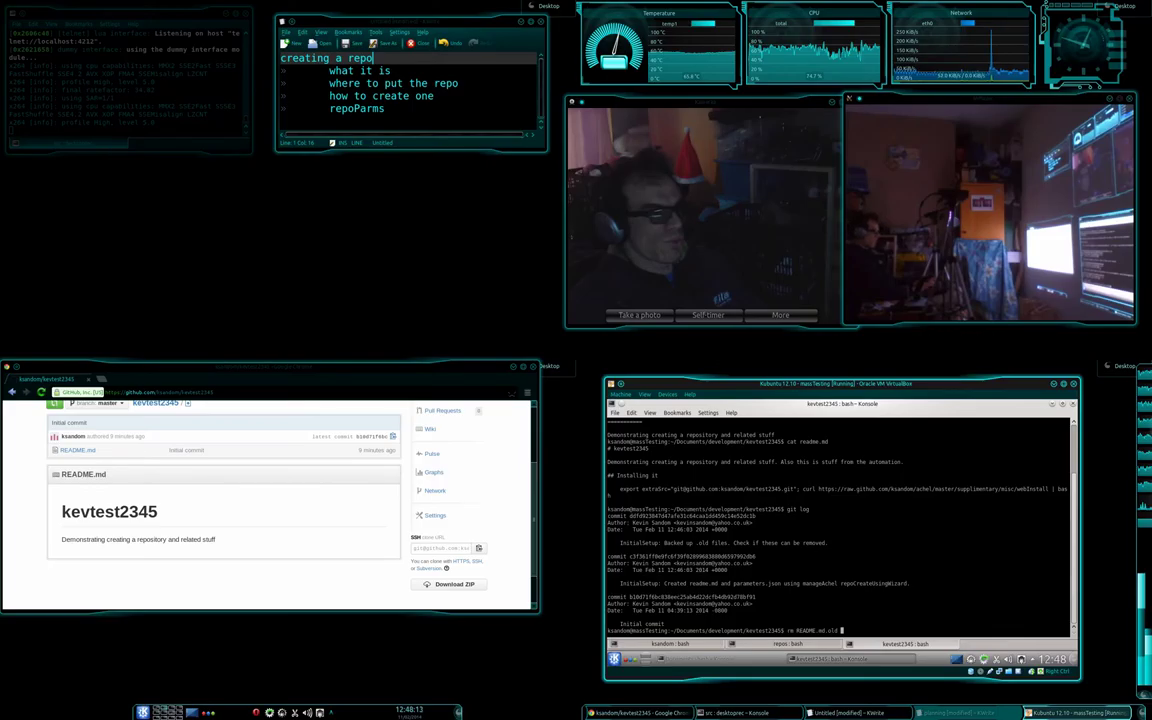
{"action": "key", "text": "Return"}
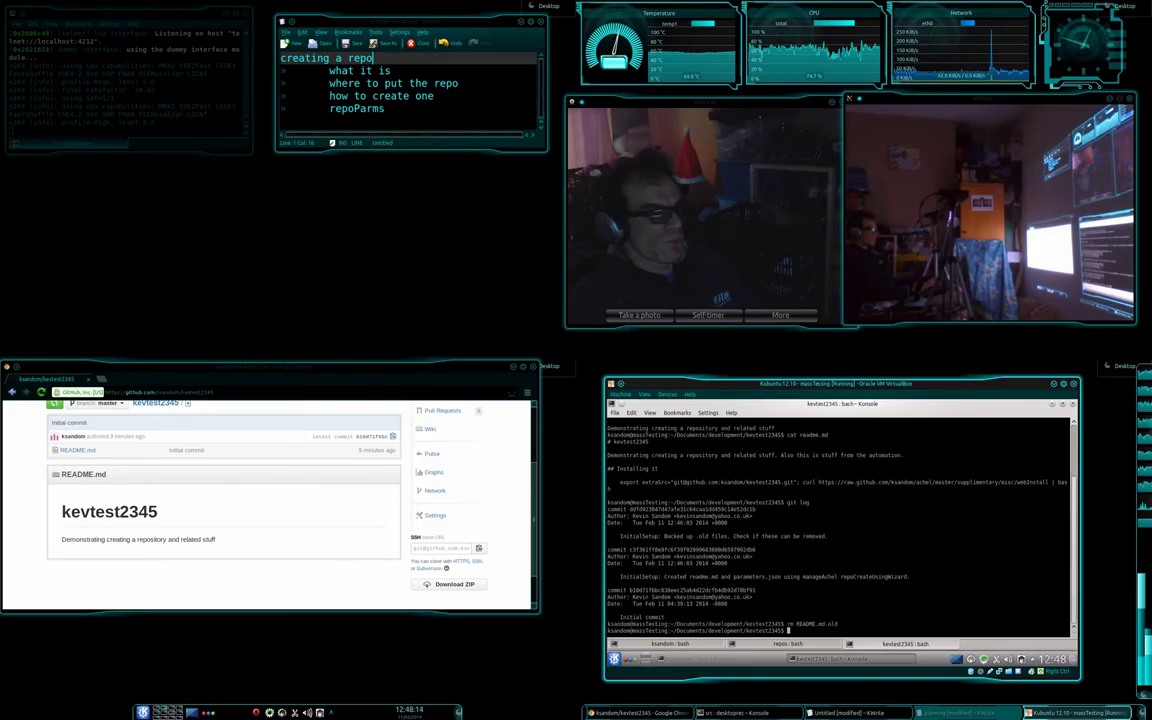
{"action": "type", "text": "git commit "}
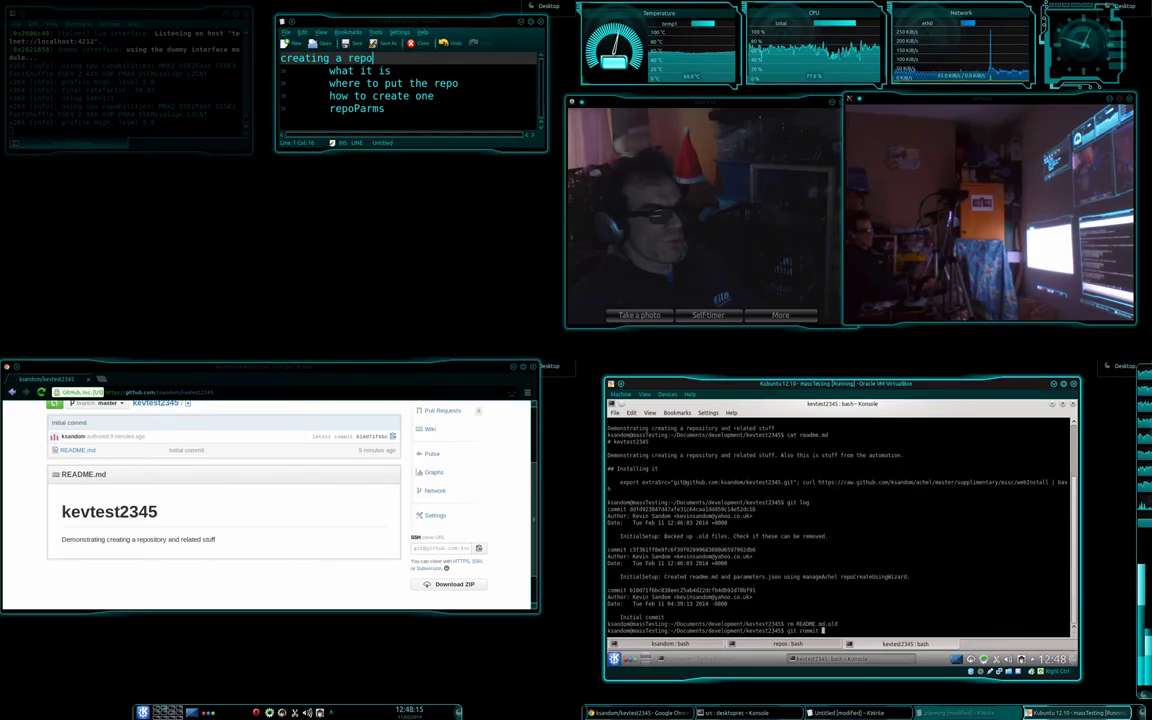
{"action": "type", "text": "-am '"}
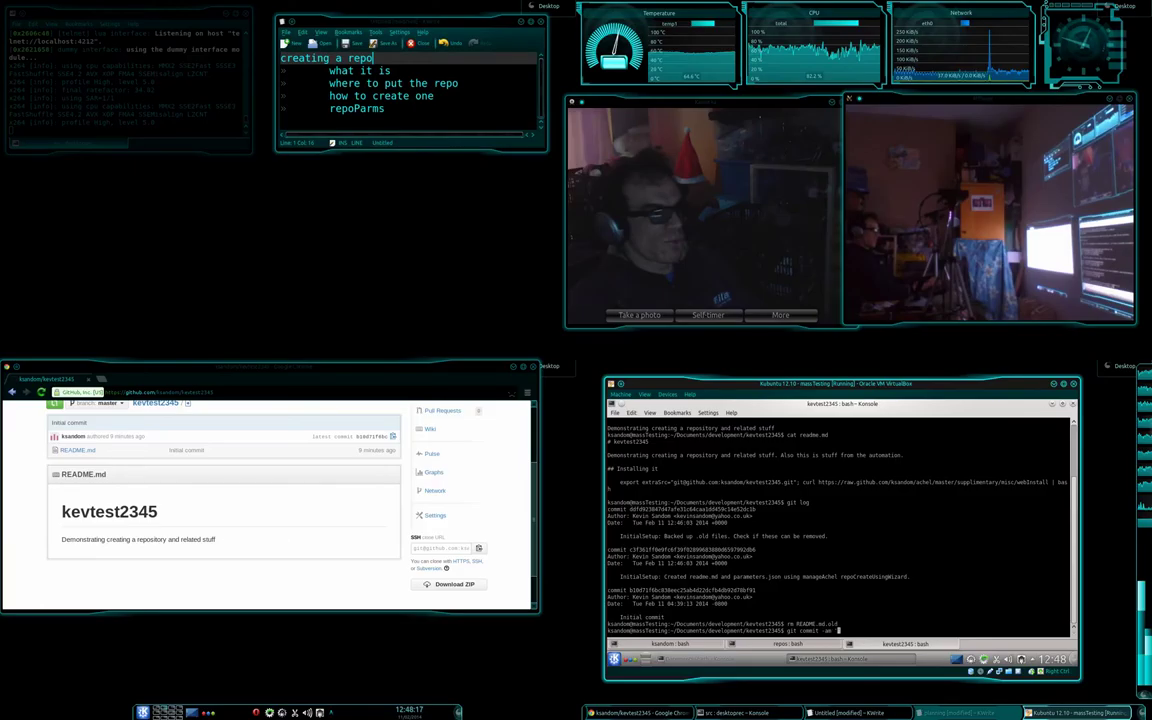
{"action": "double_click", "coordinate": [640, 576]}
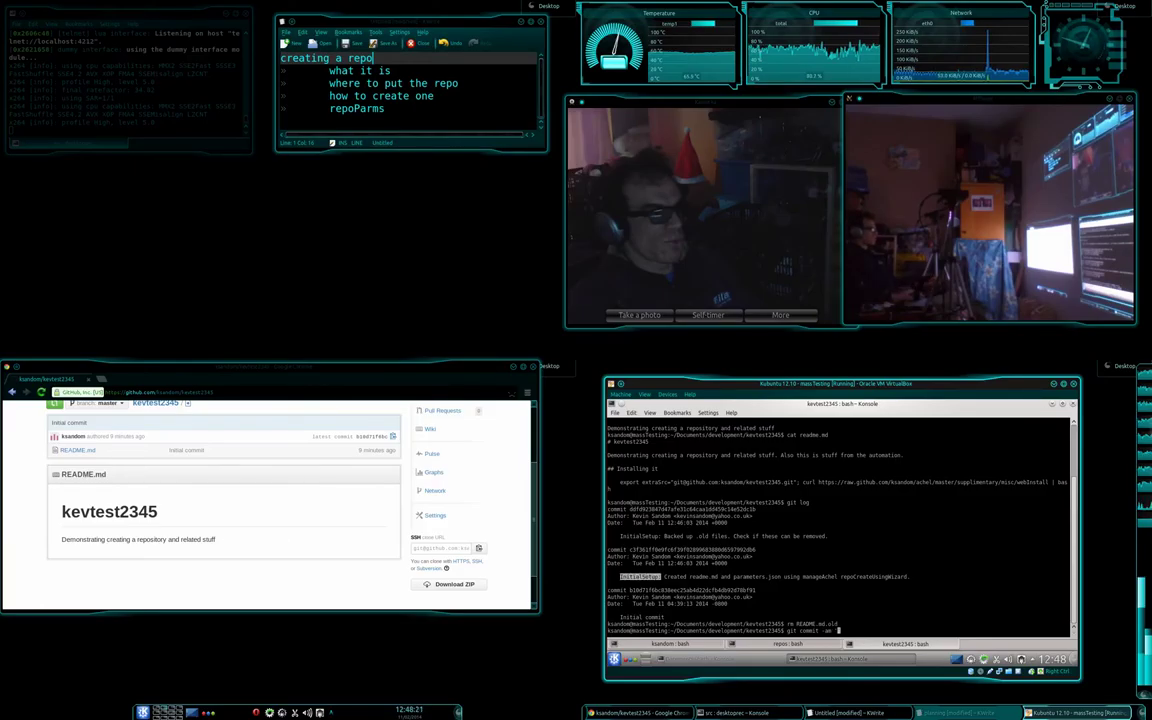
{"action": "middle_click", "coordinate": [640, 576]}
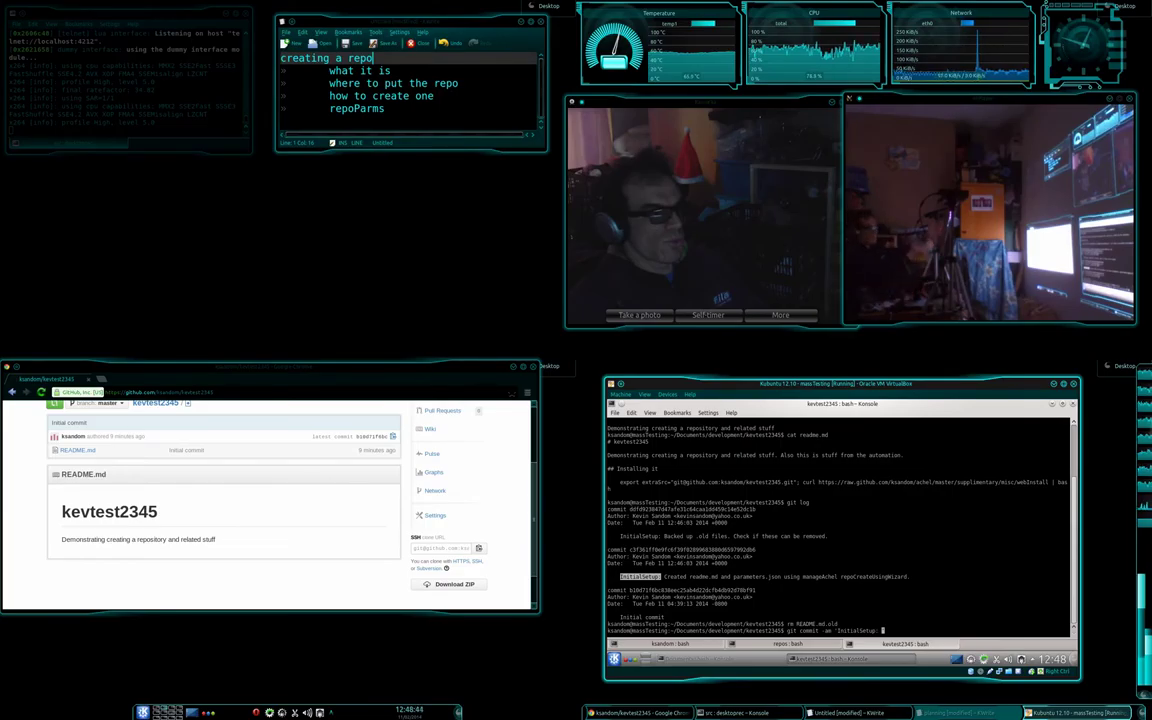
{"action": "type", "text": "Removed "}
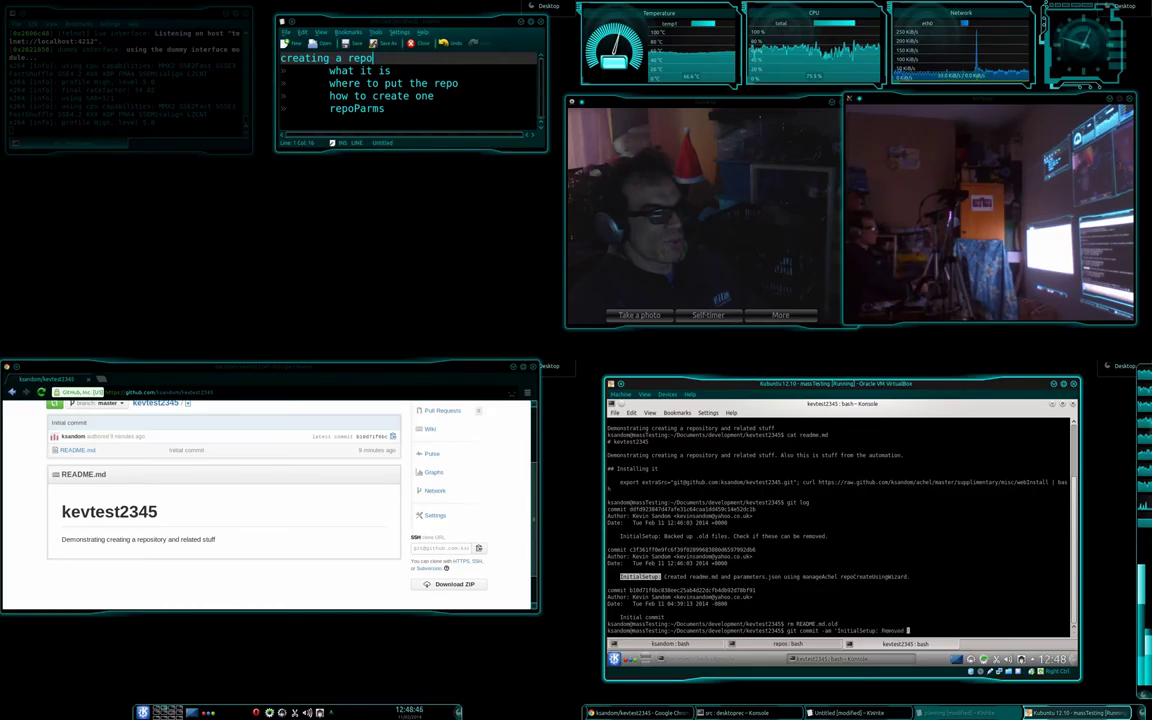
{"action": "type", "text": "obsolete files.'"}
{"action": "key", "text": "Return"}
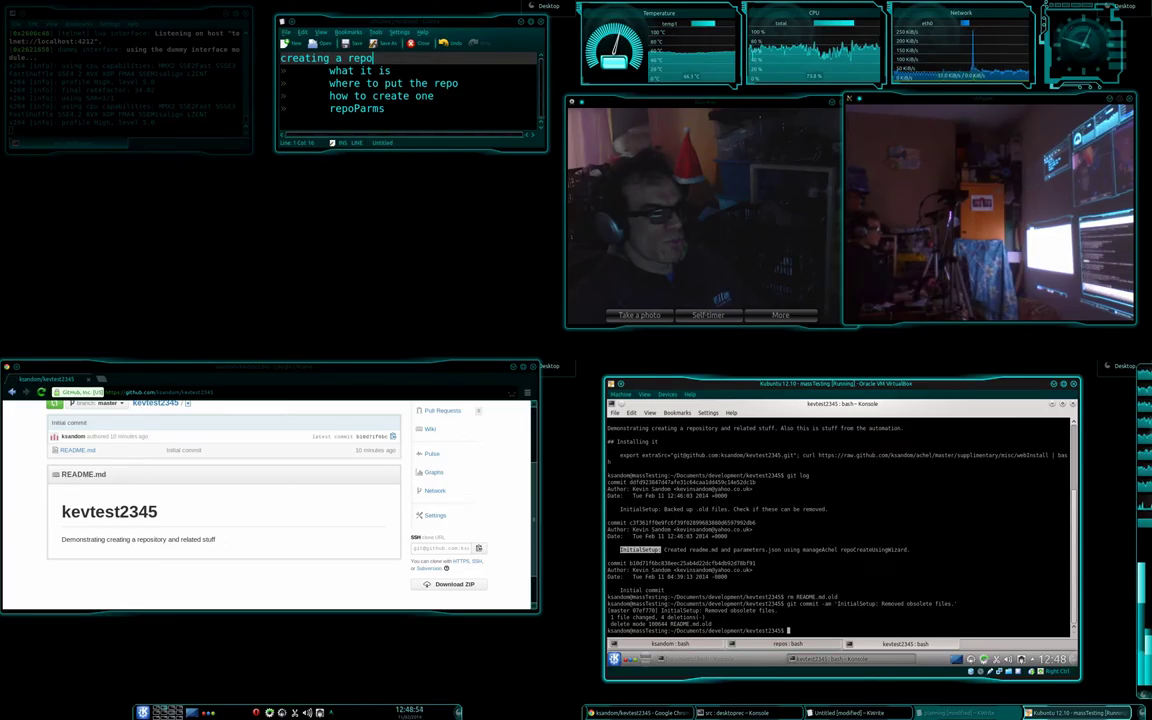
{"action": "type", "text": "ls"}
{"action": "key", "text": "Return"}
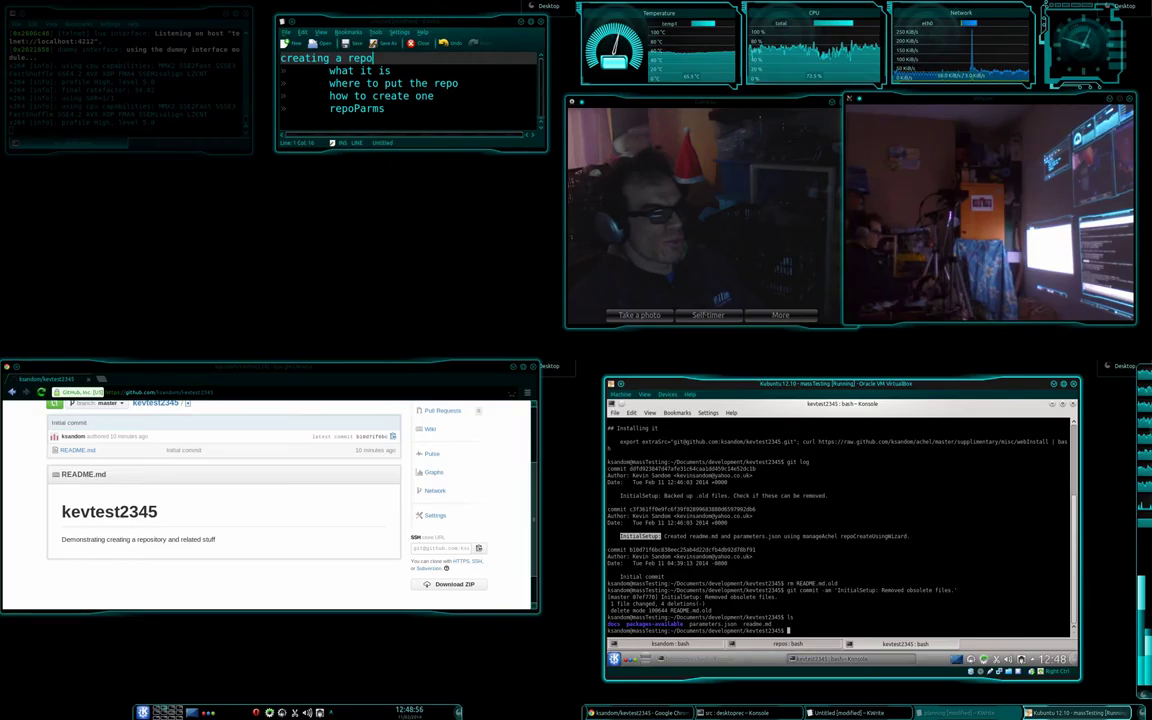
Print the contents of parameters.json
{"action": "type", "text": "cat pa"}
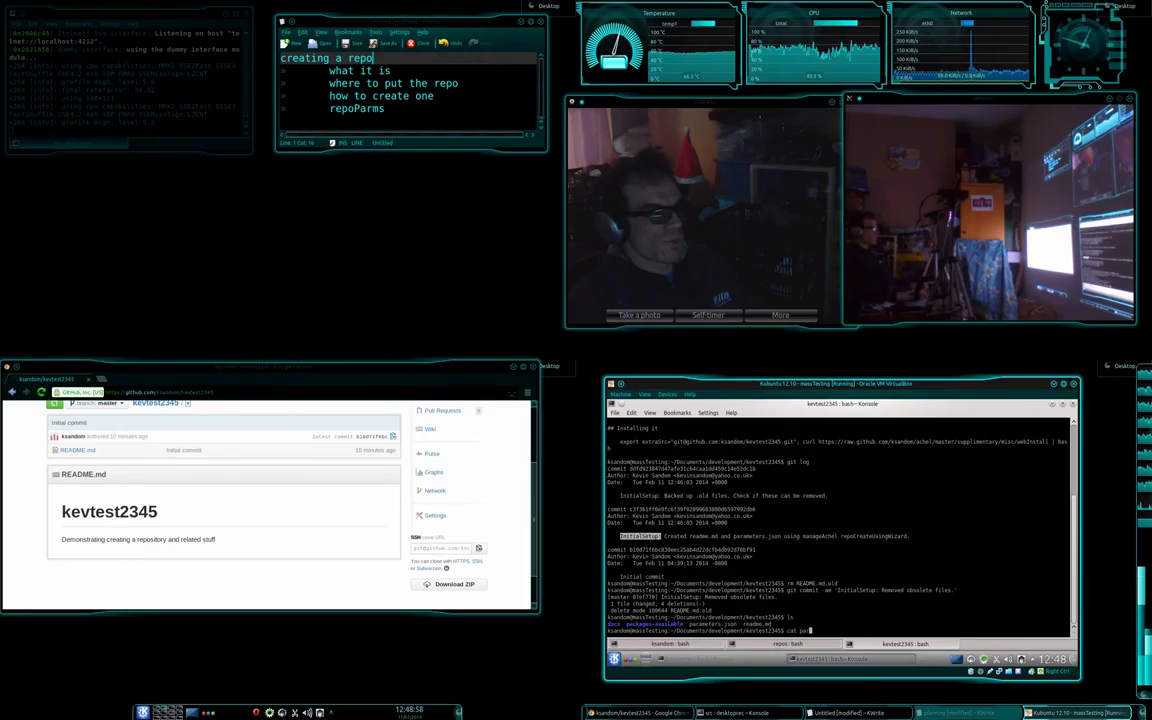
{"action": "type", "text": "rameters.json"}
{"action": "key", "text": "Tab"}
{"action": "key", "text": "Return"}
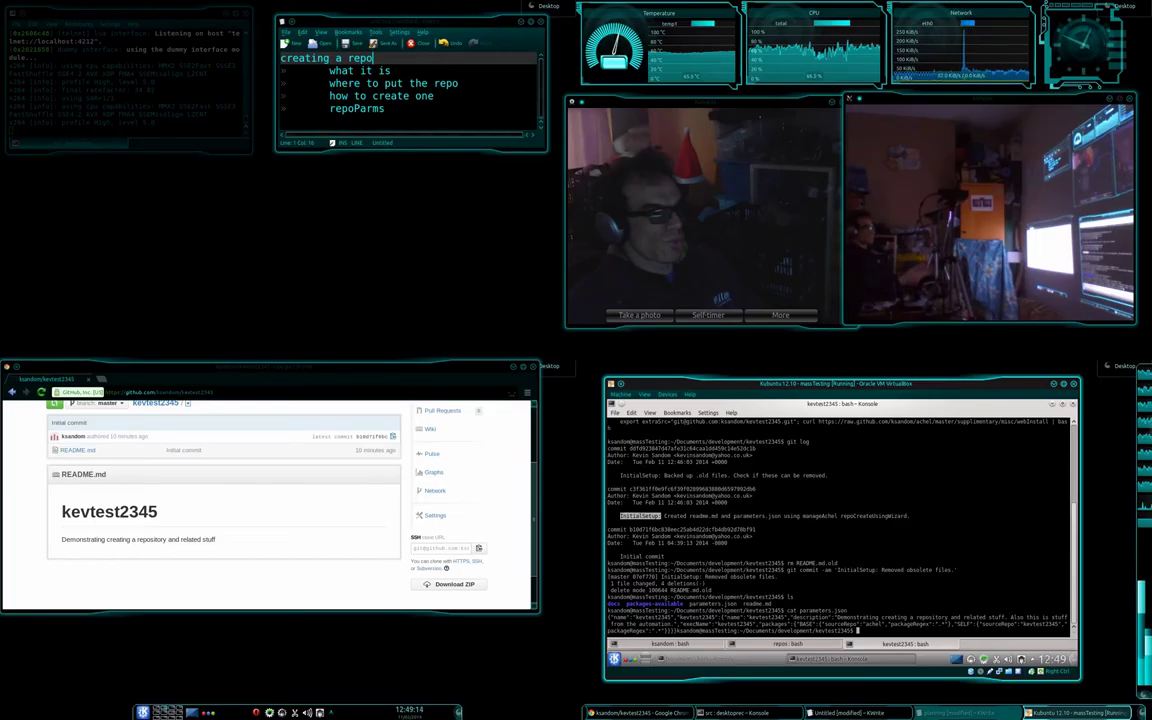
List the docs and packages-available folders, finding both empty
{"action": "type", "text": "ls docs"}
{"action": "key", "text": "Return"}
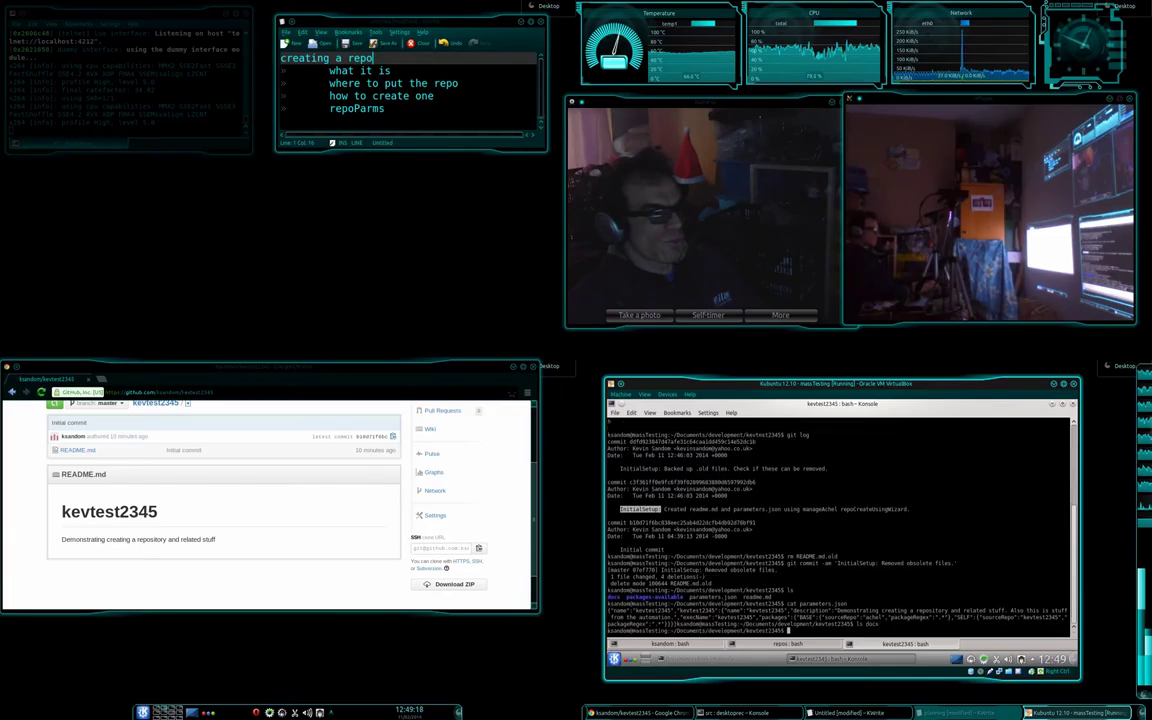
{"action": "key", "text": "Return"}
{"action": "key", "text": "Return"}
{"action": "key", "text": "Up"}
{"action": "key", "text": "Return"}
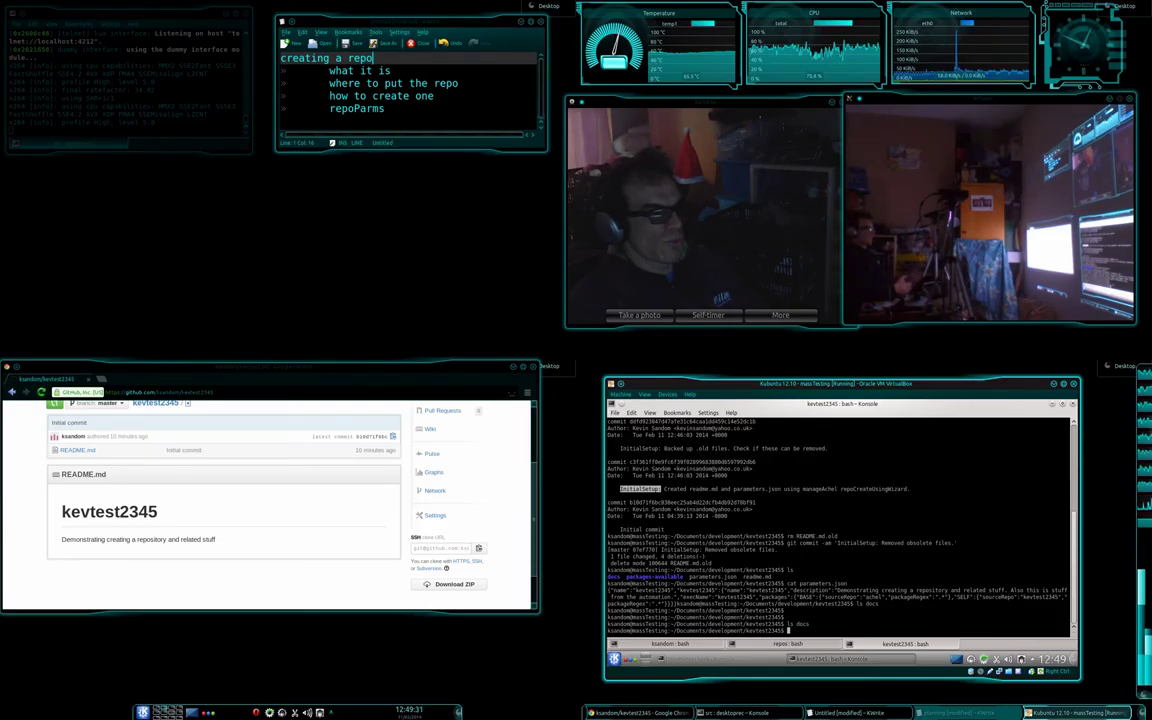
{"action": "type", "text": "ls packages-available/"}
{"action": "key", "text": "Return"}
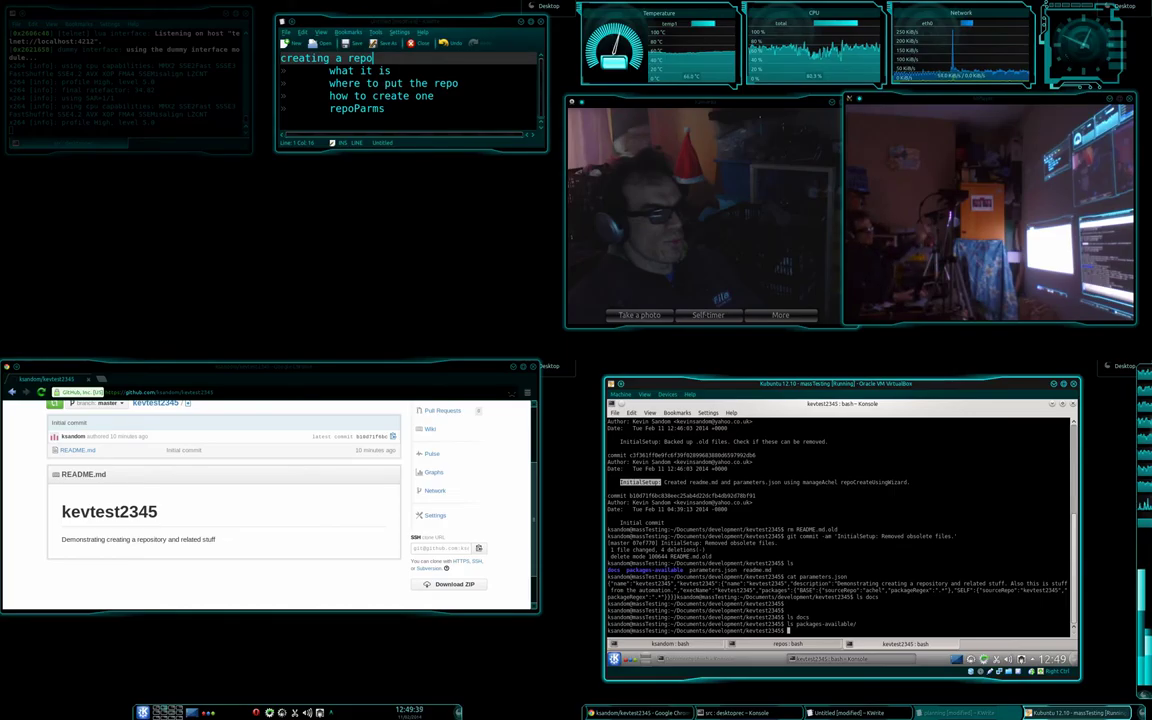
{"action": "scroll", "coordinate": [838, 520], "scroll_direction": "up", "scroll_amount": 6}
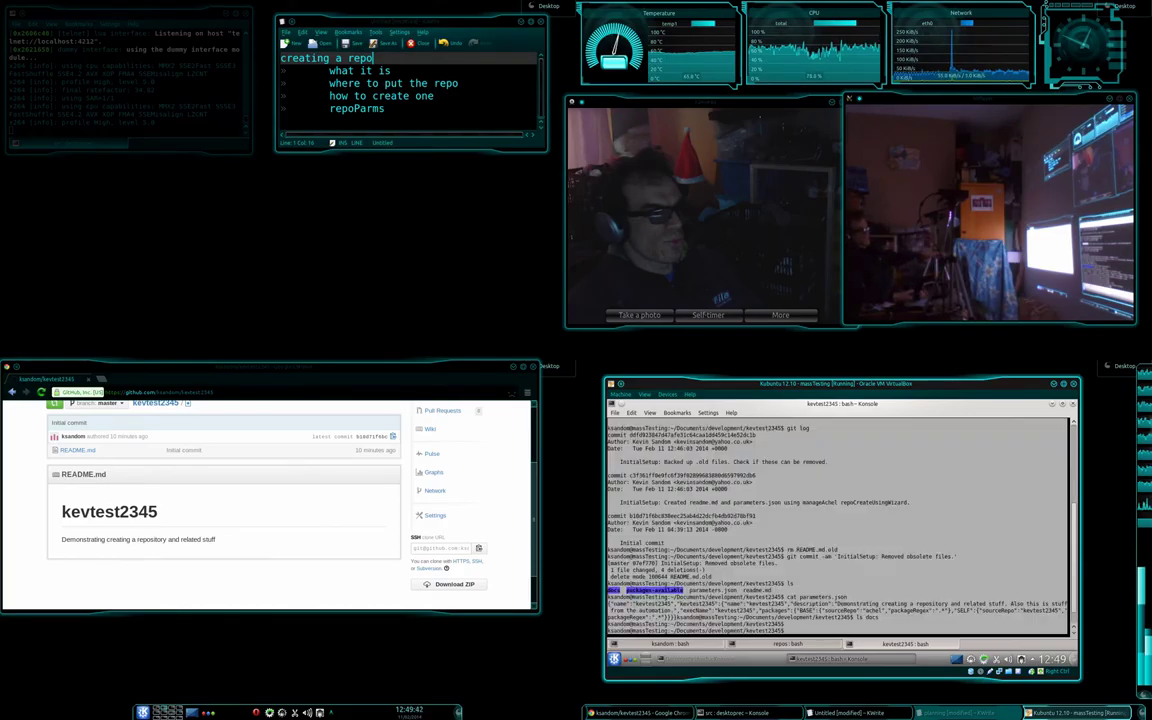
{"action": "scroll", "coordinate": [838, 520], "scroll_direction": "down", "scroll_amount": 6}
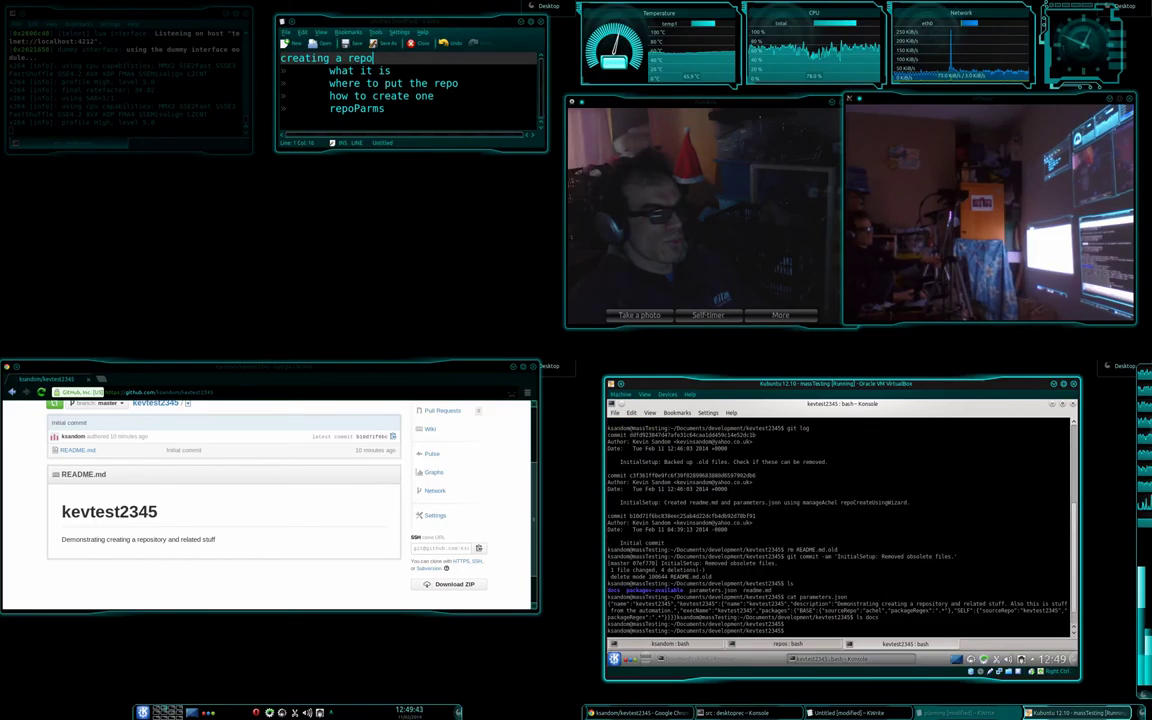
{"action": "double_click", "coordinate": [803, 617]}
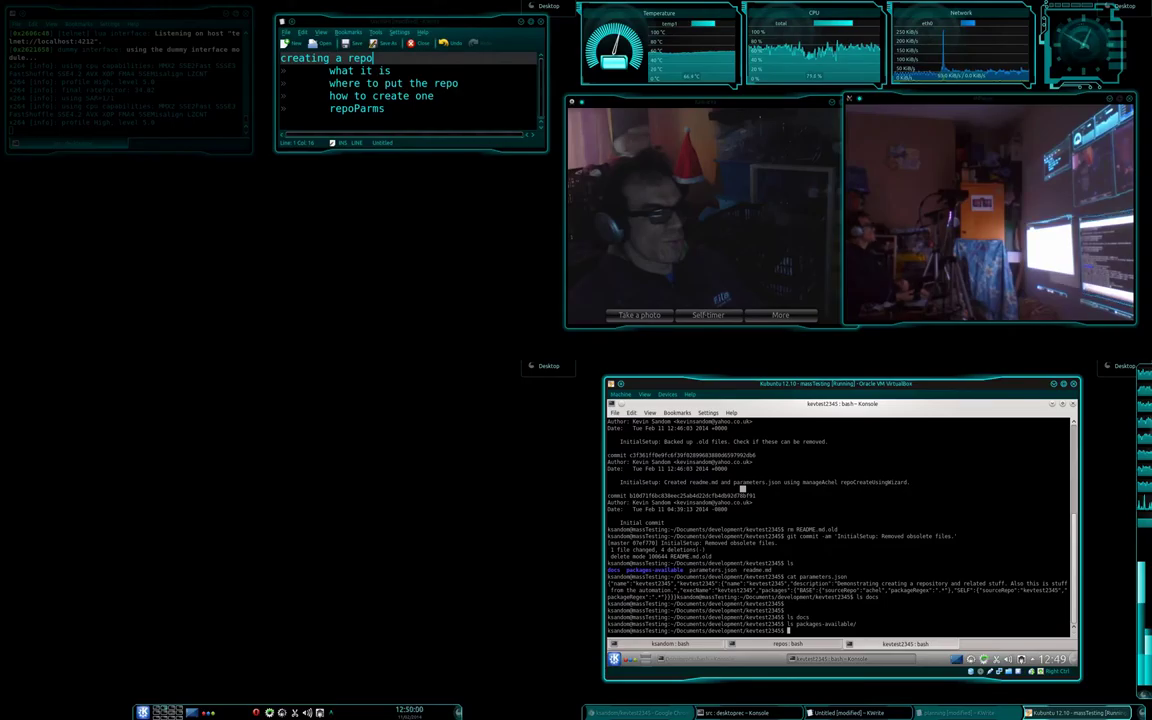
Show manageAchel's help, then run manageAchel repoList
{"action": "type", "text": "manageAchel"}
{"action": "key", "text": "Return"}
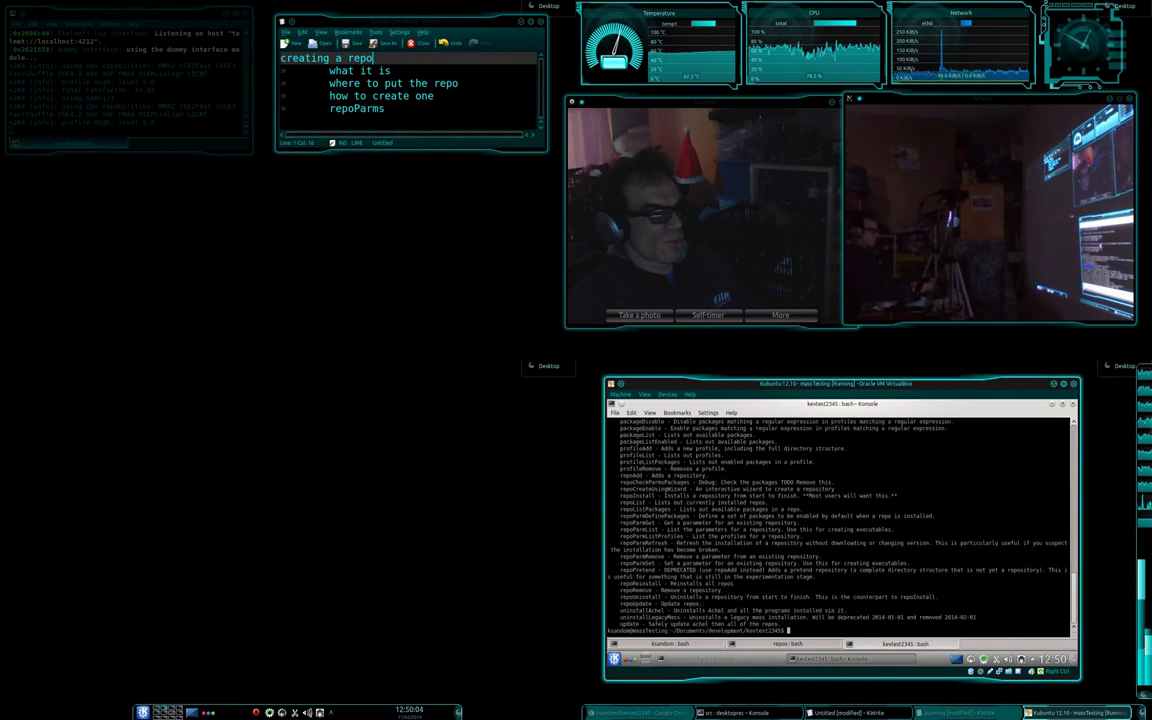
{"action": "key", "text": "Up"}
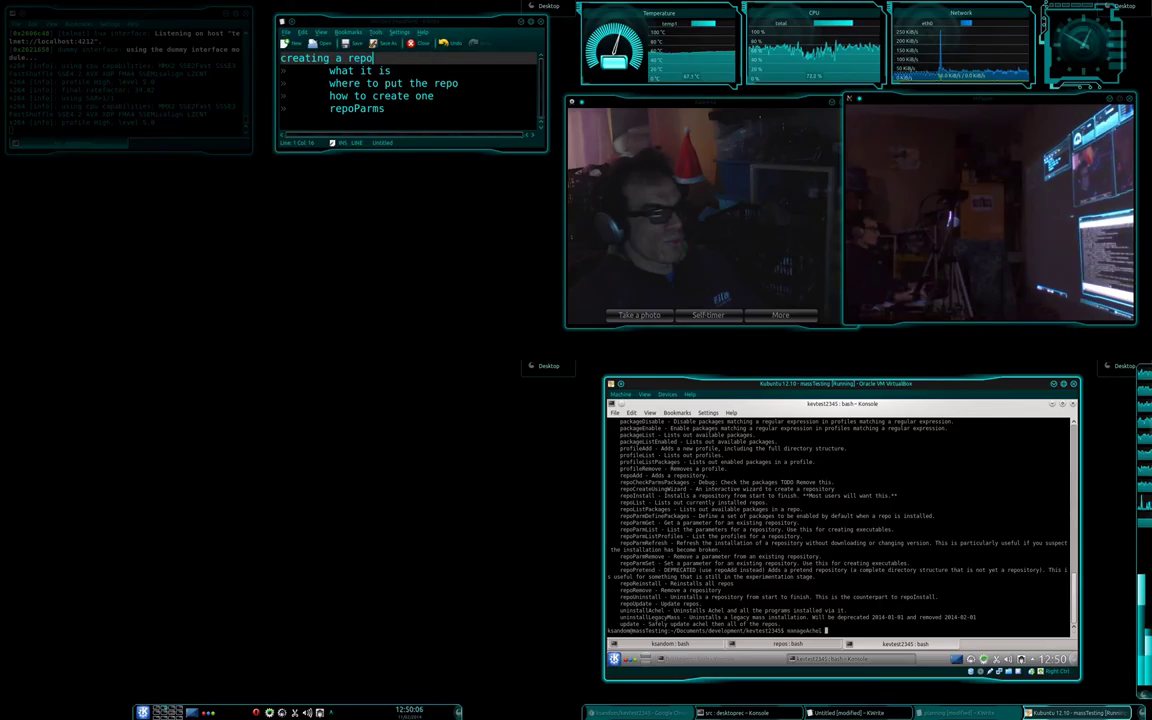
{"action": "type", "text": "repoList"}
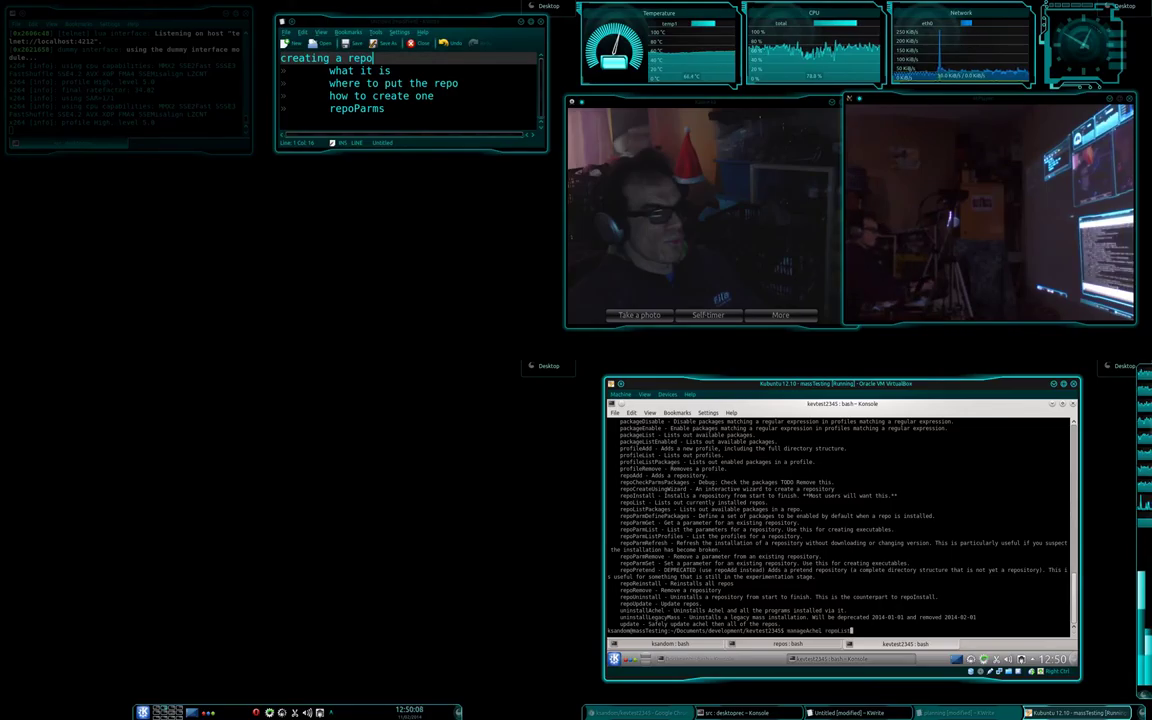
{"action": "key", "text": "Return"}
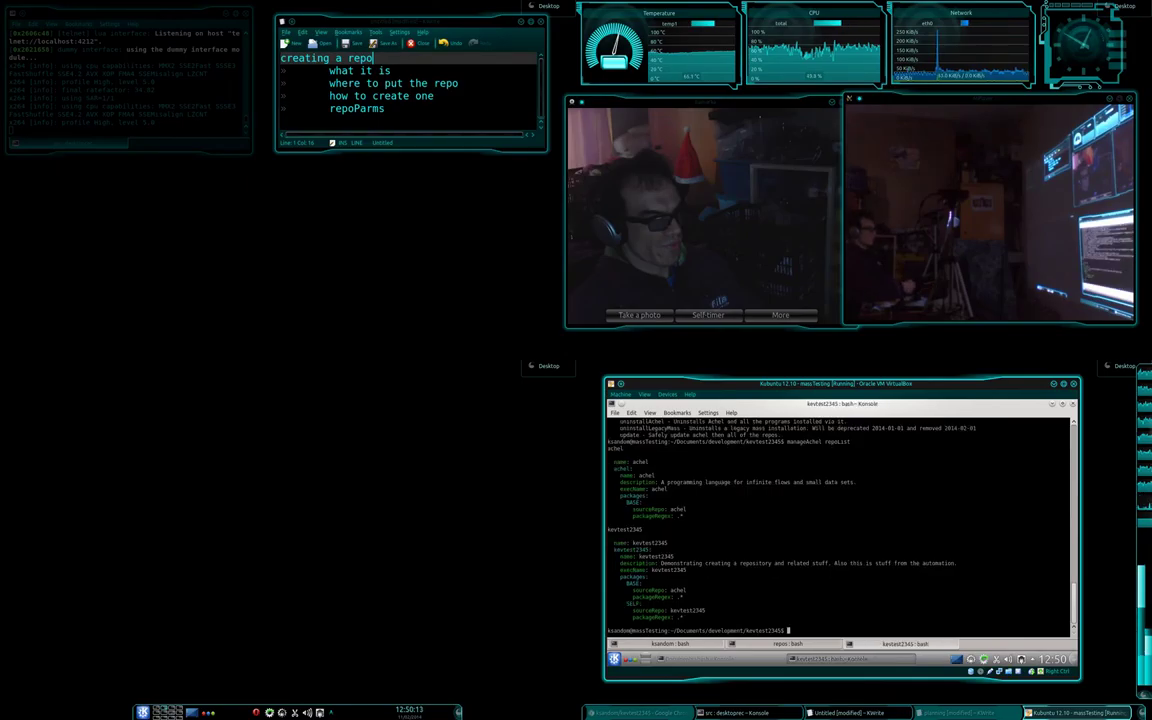
Highlight the kevtest2345 entry and its details in the repoList output
{"action": "left_click_drag", "start_coordinate": [612, 542], "coordinate": [722, 617]}
{"action": "left_click", "coordinate": [722, 617]}
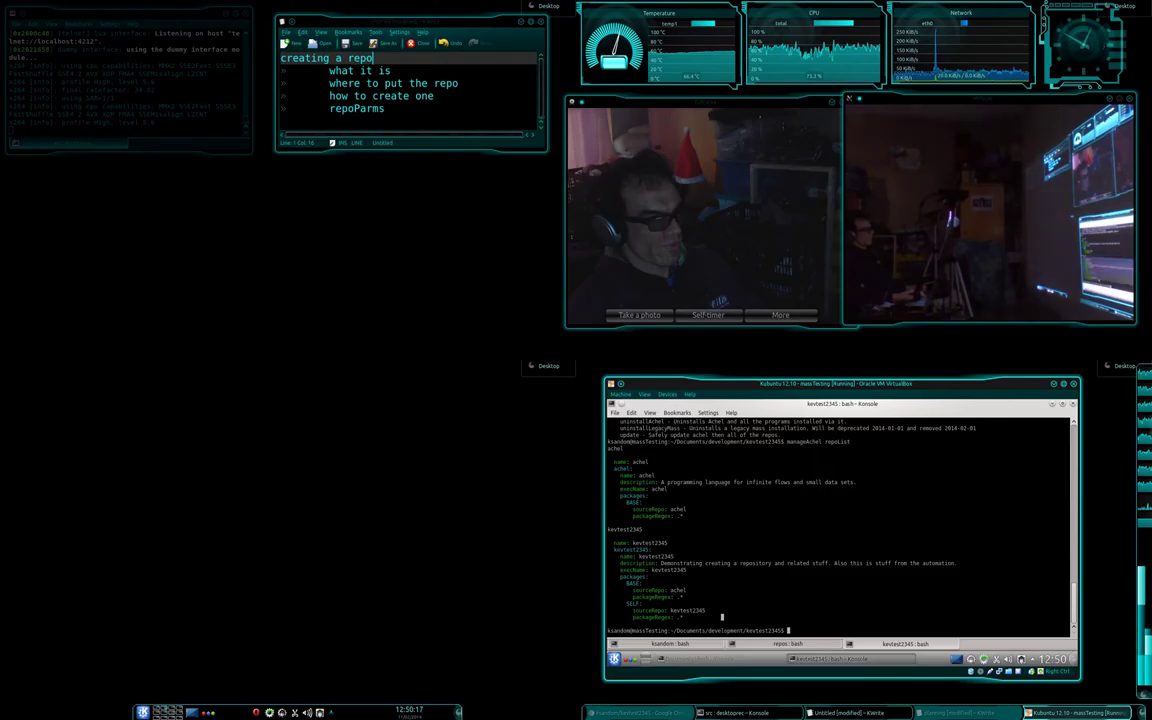
{"action": "left_click_drag", "start_coordinate": [612, 542], "coordinate": [720, 610]}
{"action": "left_click", "coordinate": [720, 610]}
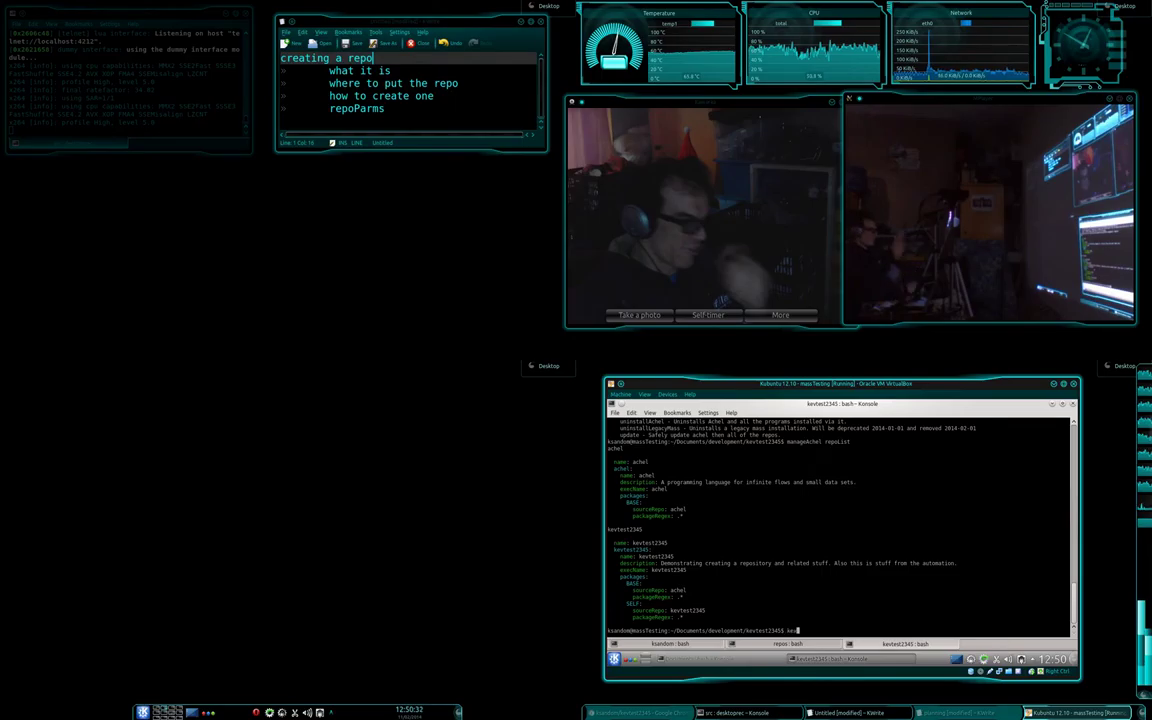
Run the kevtest2345 command and list the repository folder again
{"action": "type", "text": "kevtest2345"}
{"action": "key", "text": "Return"}
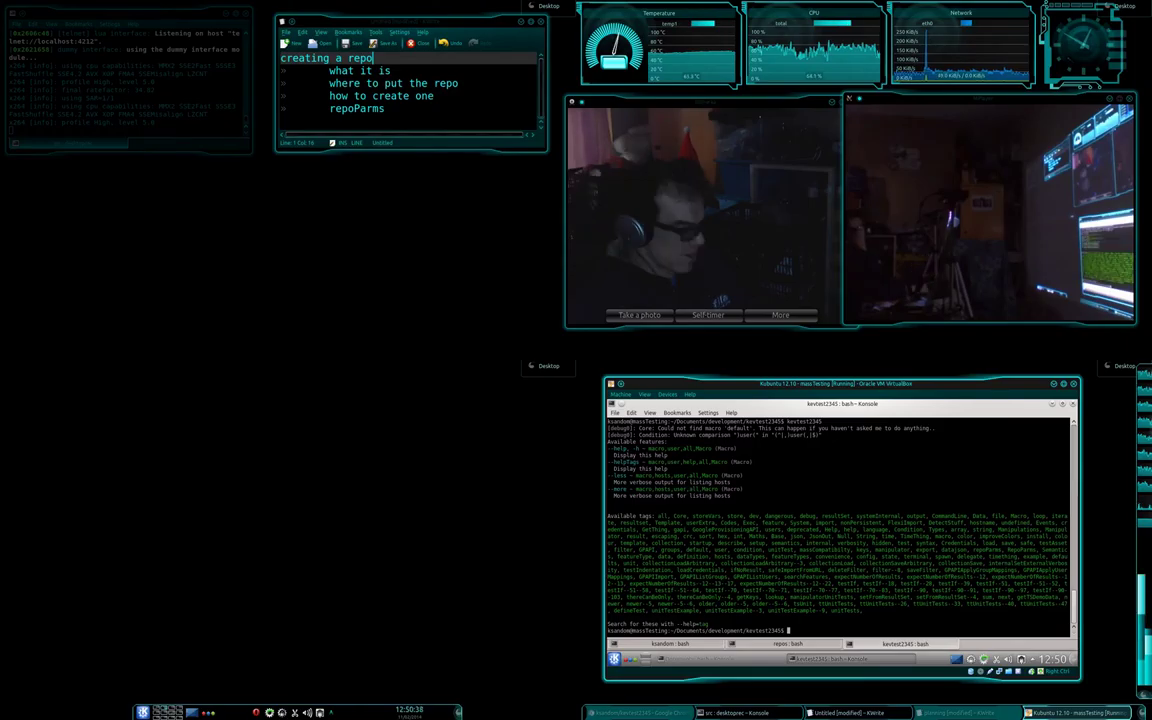
{"action": "type", "text": "ls"}
{"action": "key", "text": "Return"}
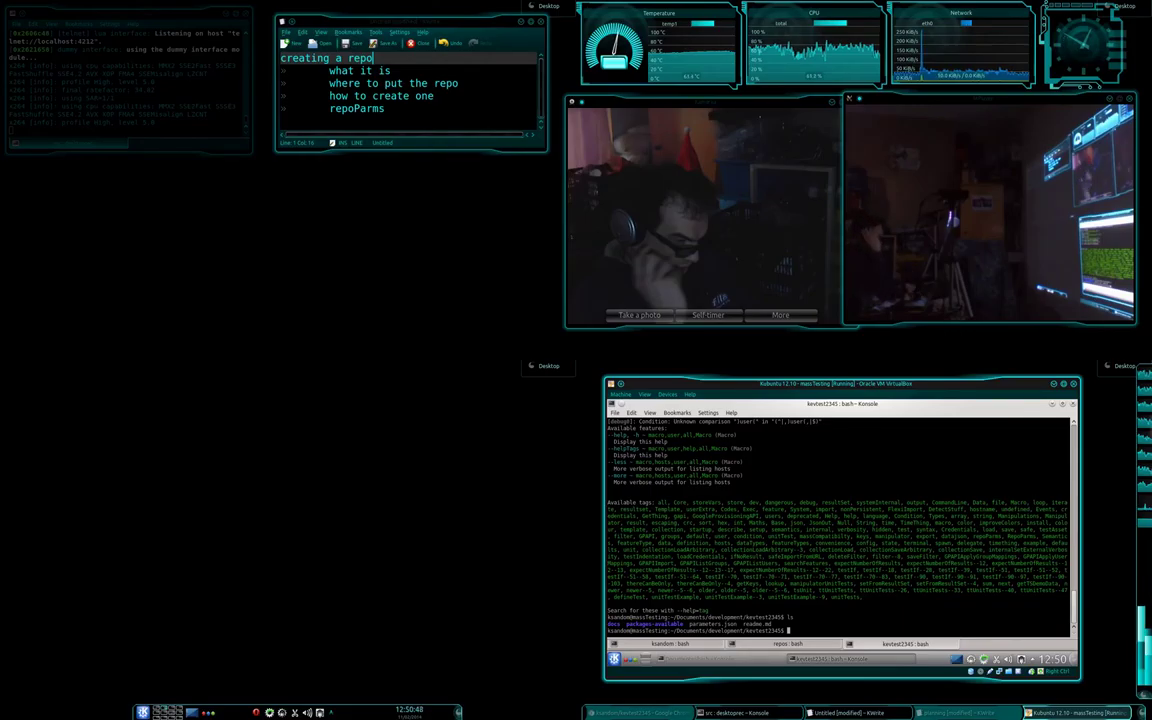
Open a new terminal tab and list the ~/.achel folder
{"action": "key", "text": "ctrl+shift+t"}
{"action": "type", "text": "cd"}
{"action": "key", "text": "Return"}
{"action": "type", "text": "cd "}
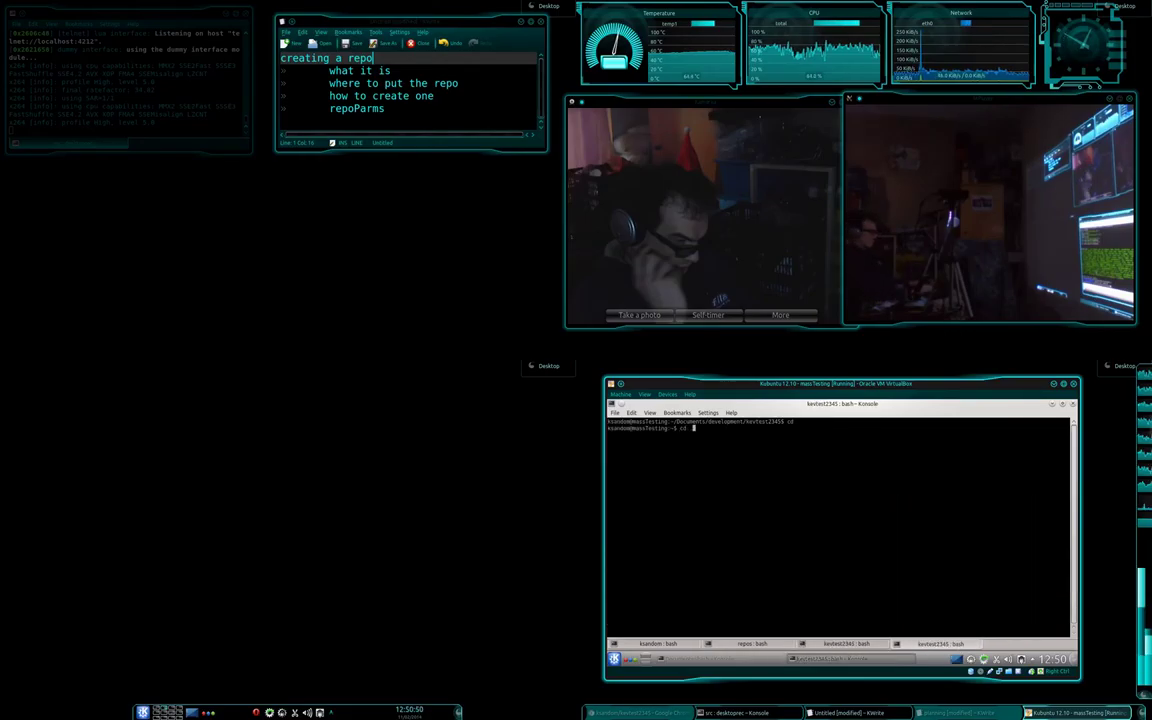
{"action": "type", "text": ".achel/"}
{"action": "key", "text": "Return"}
{"action": "type", "text": "ls"}
{"action": "key", "text": "Return"}
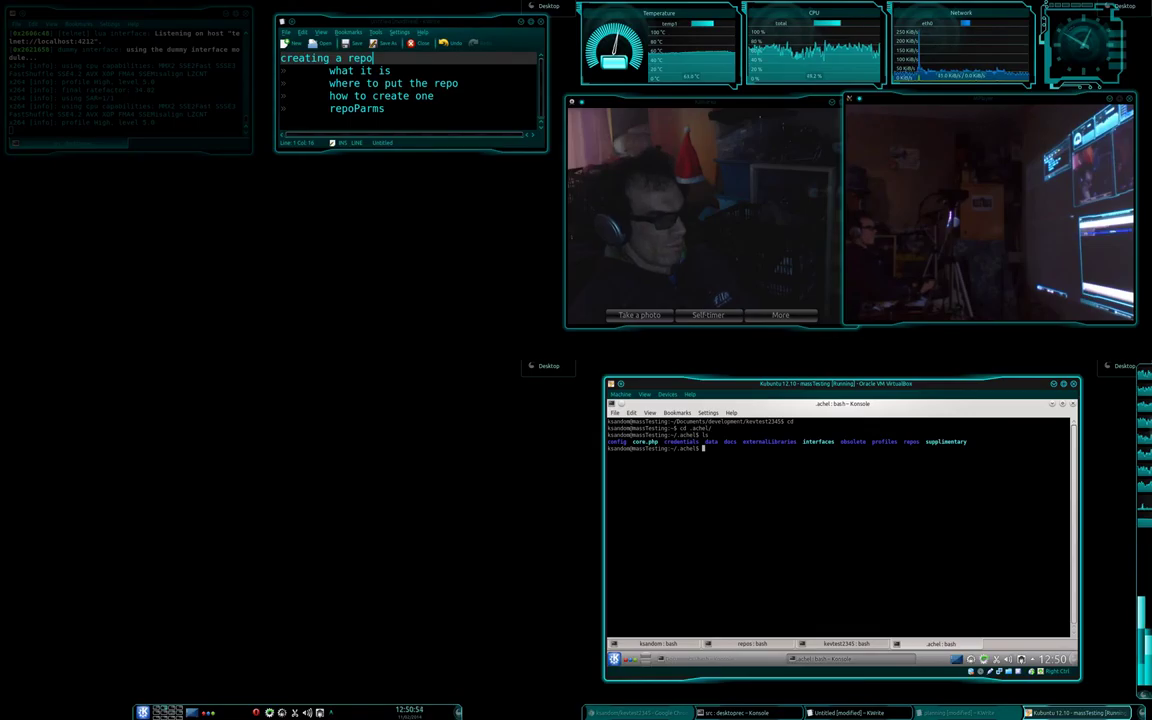
List the kevtest2345 profile and its packages folder, showing achel-Core and achel-RepoParms
{"action": "type", "text": "cd profiles/kevtest2345/"}
{"action": "key", "text": "Return"}
{"action": "type", "text": "ls"}
{"action": "key", "text": "Return"}
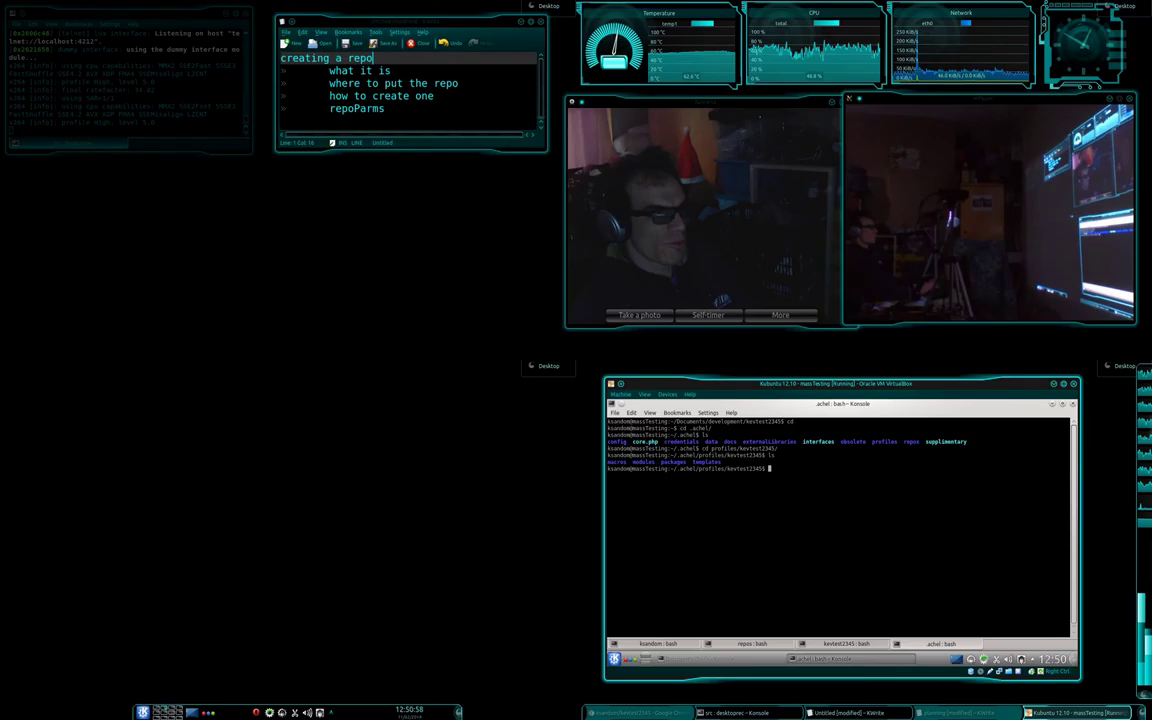
{"action": "type", "text": "cd packages/"}
{"action": "key", "text": "Return"}
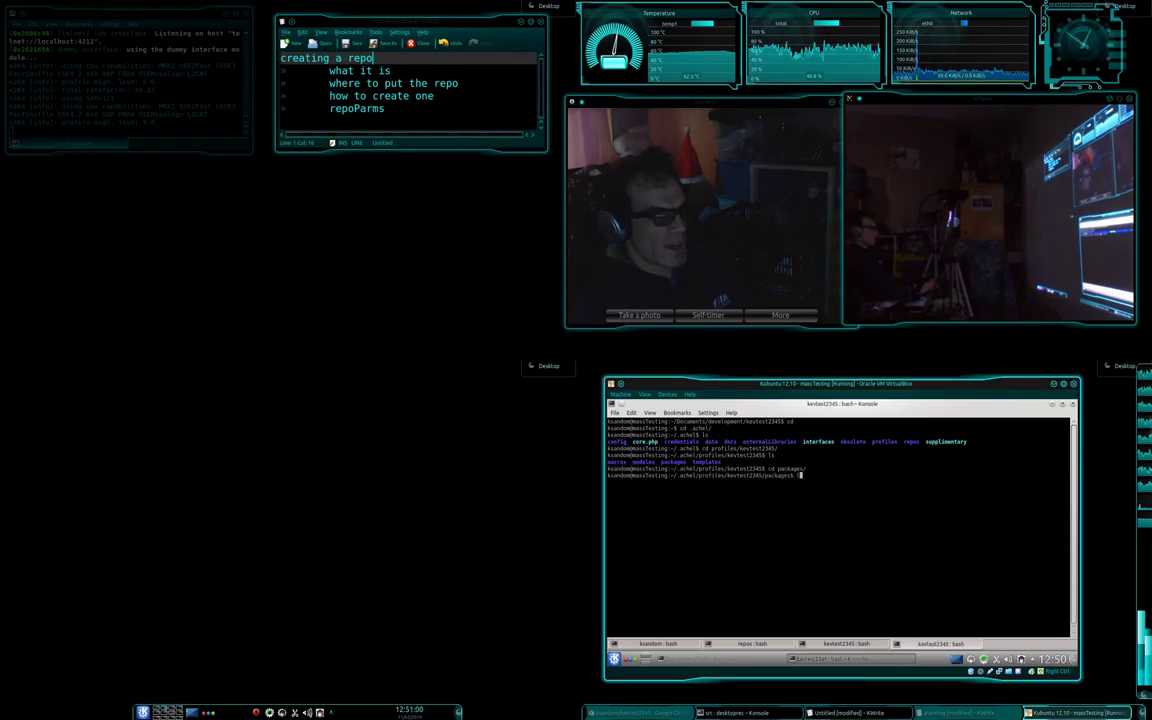
{"action": "type", "text": "ls"}
{"action": "key", "text": "Return"}
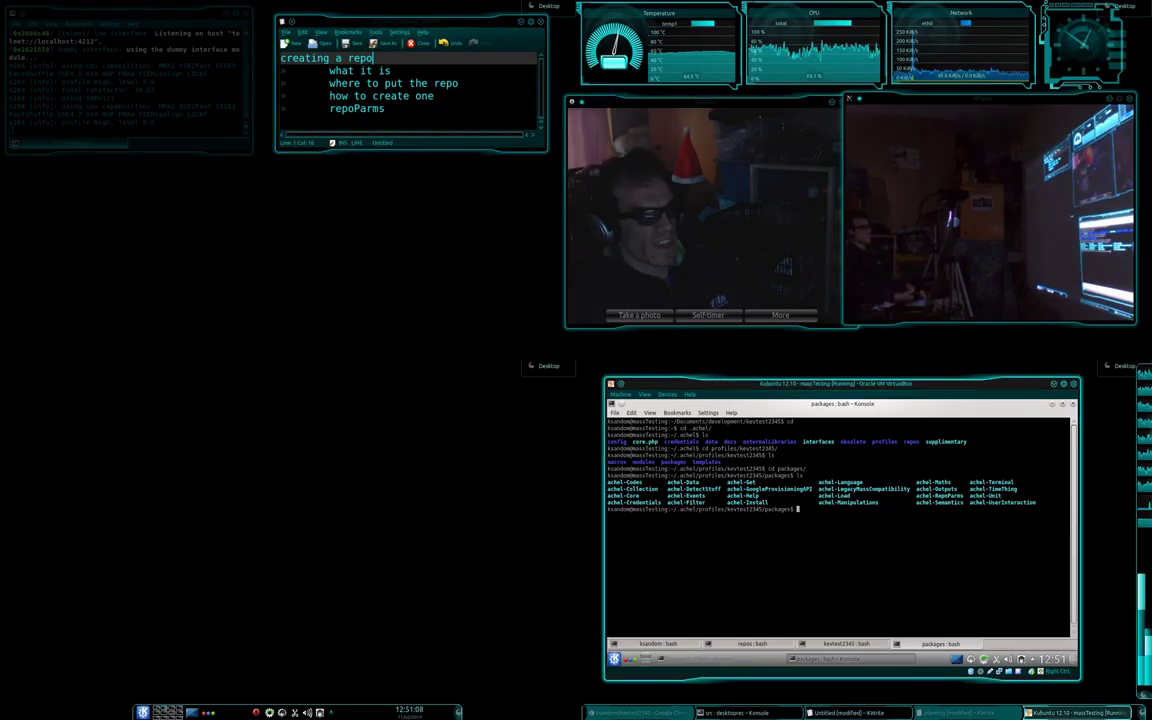
Run 'manageAchel repoParmInstall kevtest2345', list the packages again, and return to the kevtest2345 session
{"action": "type", "text": "manageAchel repoPa"}
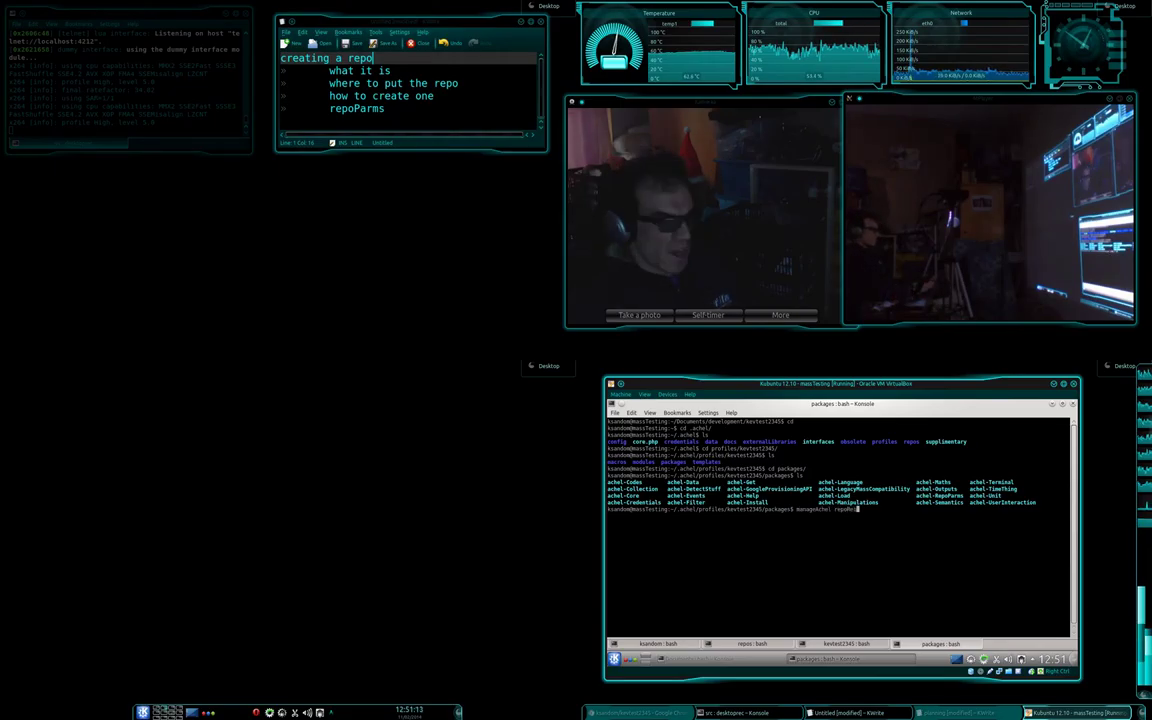
{"action": "type", "text": "rmInstall kevte"}
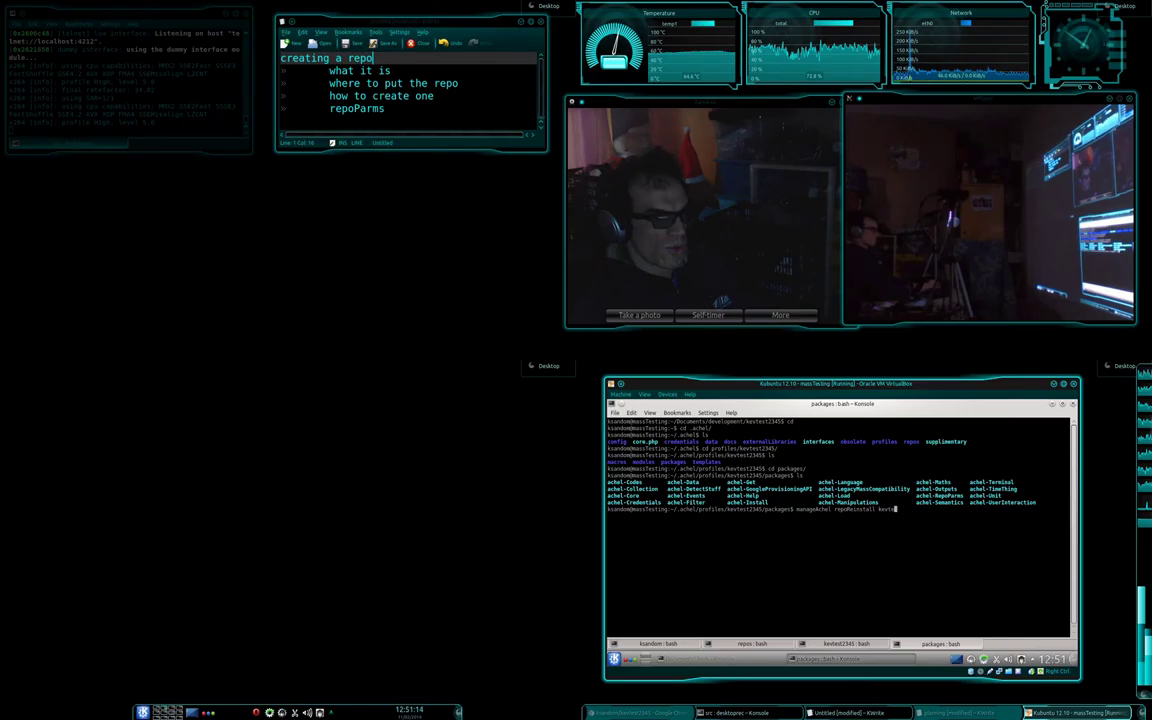
{"action": "type", "text": "st2345"}
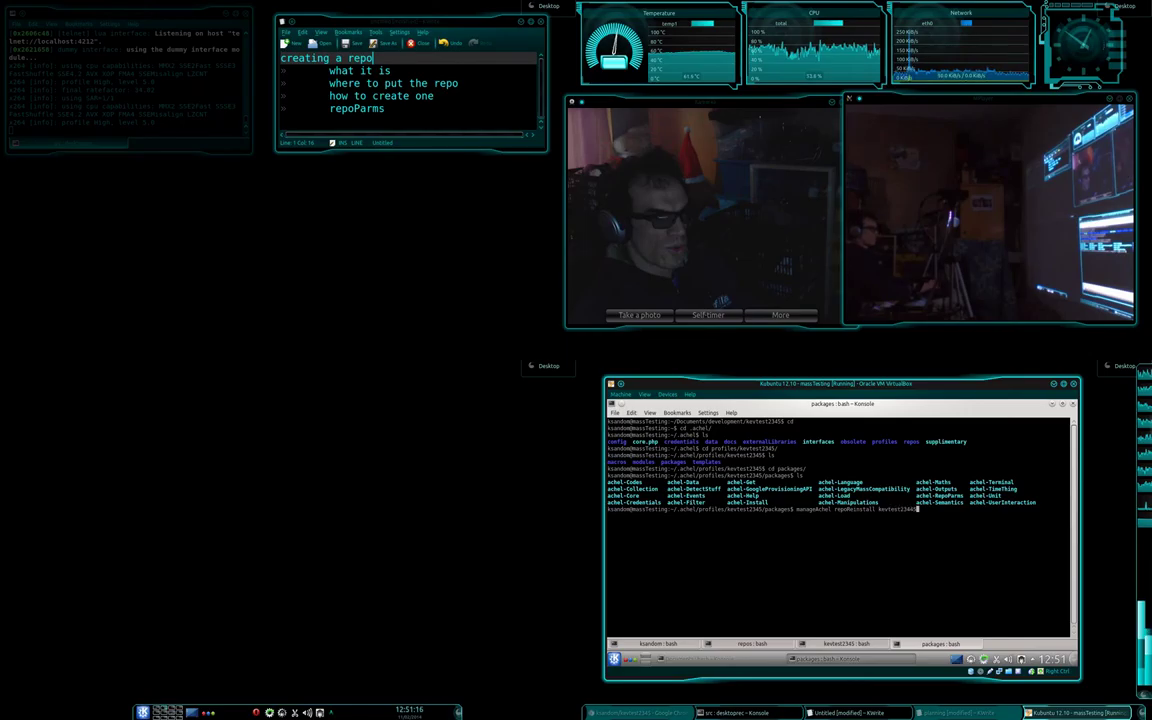
{"action": "key", "text": "Return"}
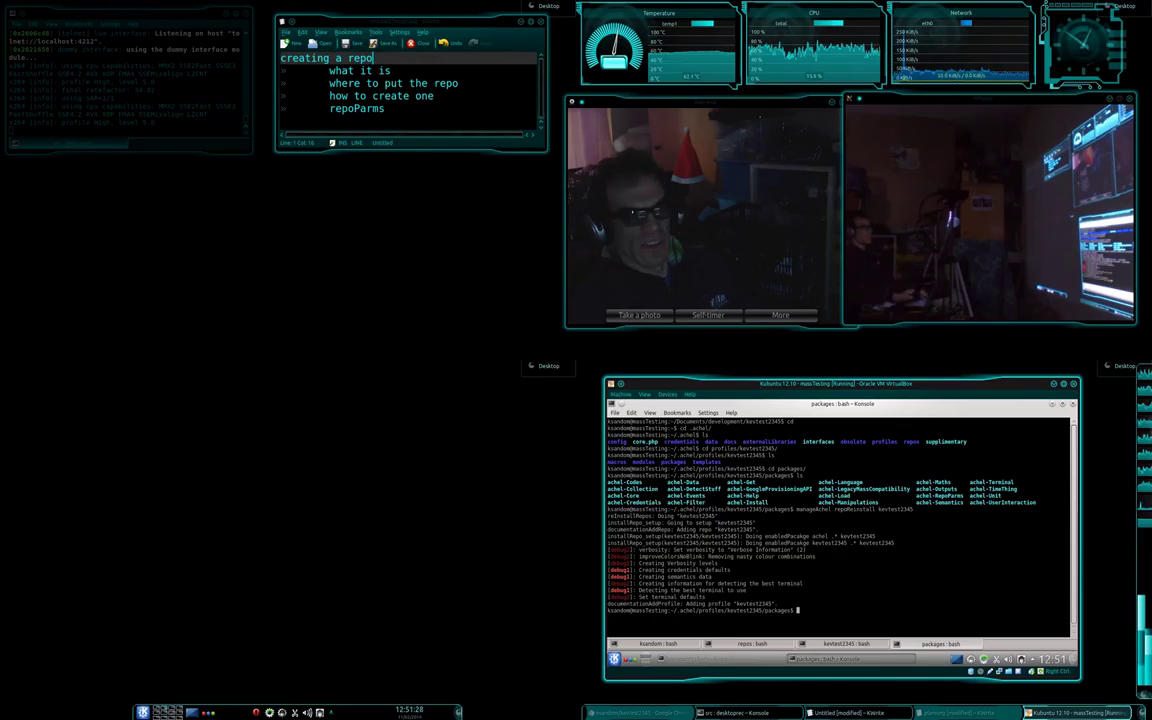
{"action": "type", "text": "ls"}
{"action": "key", "text": "Return"}
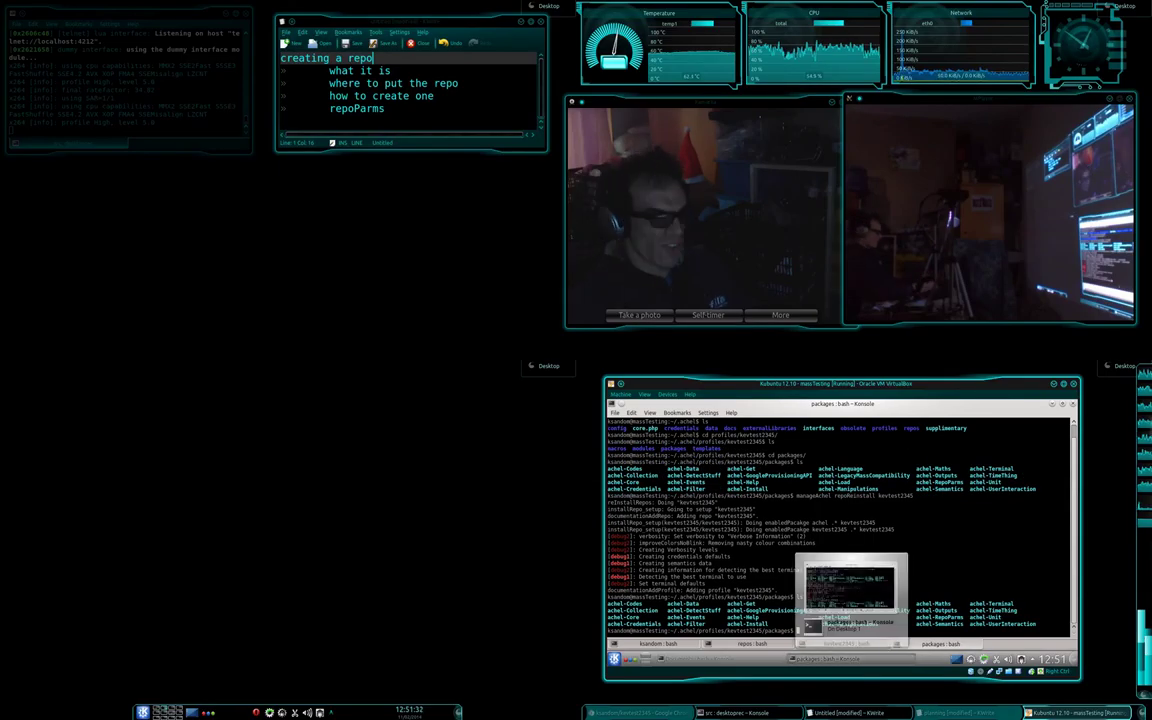
{"action": "key", "text": "shift+Left"}
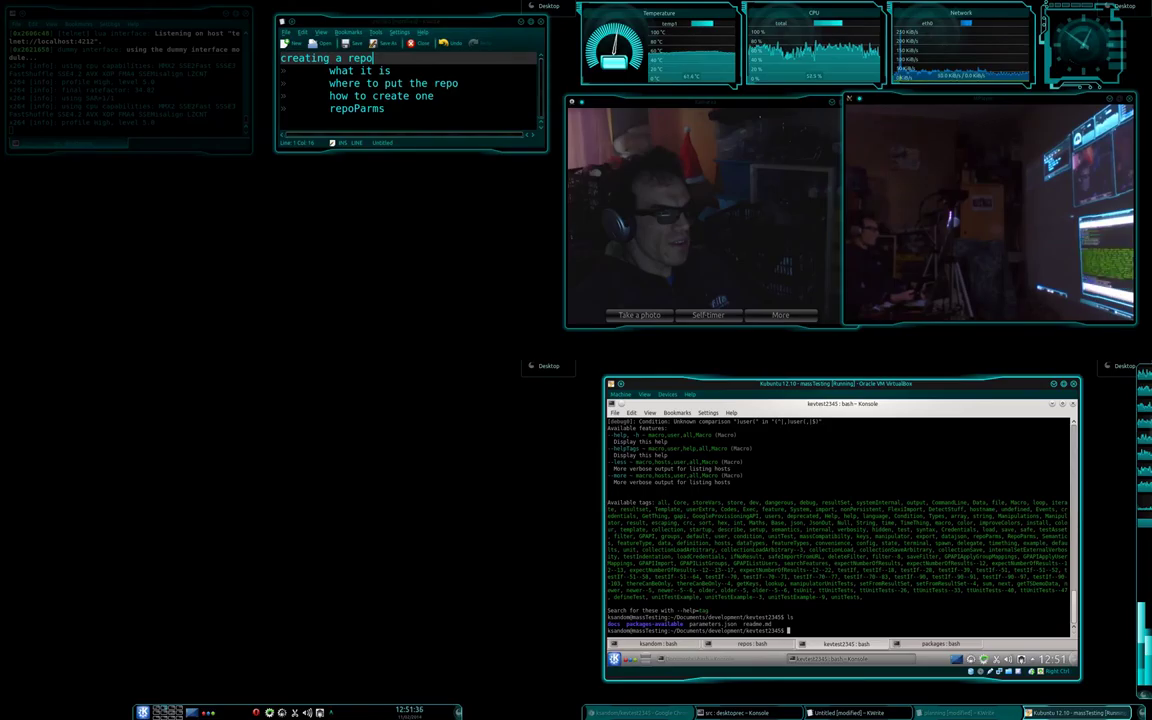
Review kevtest2345's git log and reload its GitHub repository page
{"action": "type", "text": "git log"}
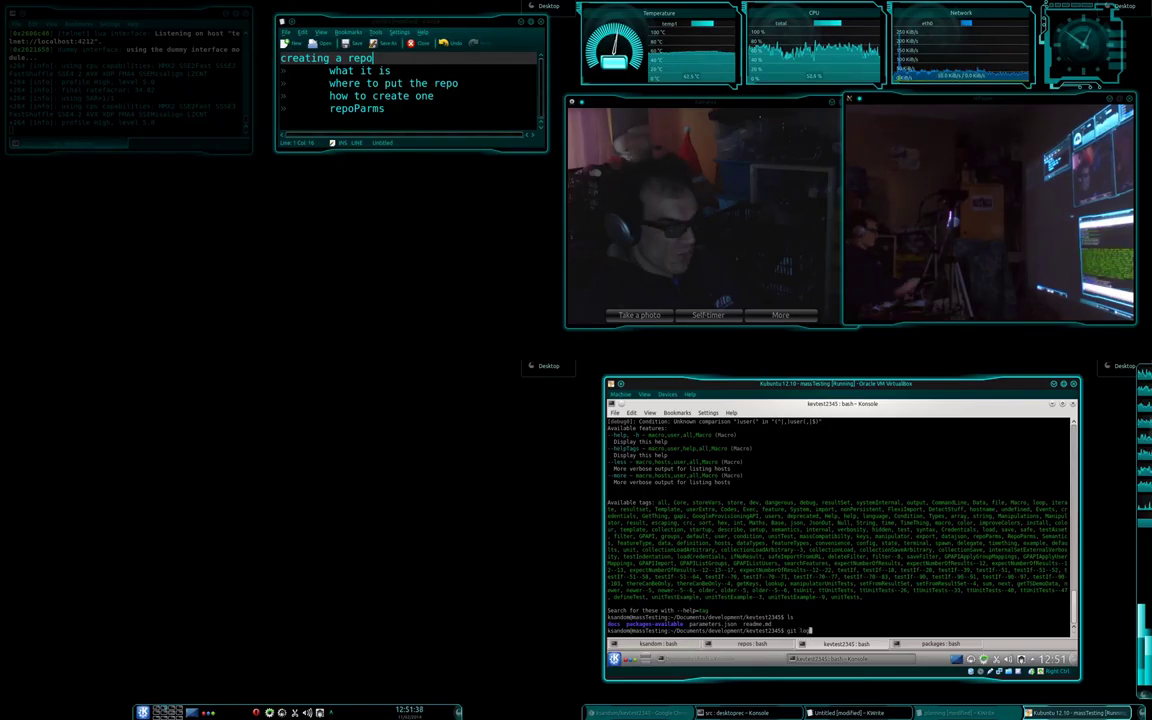
{"action": "key", "text": "Return"}
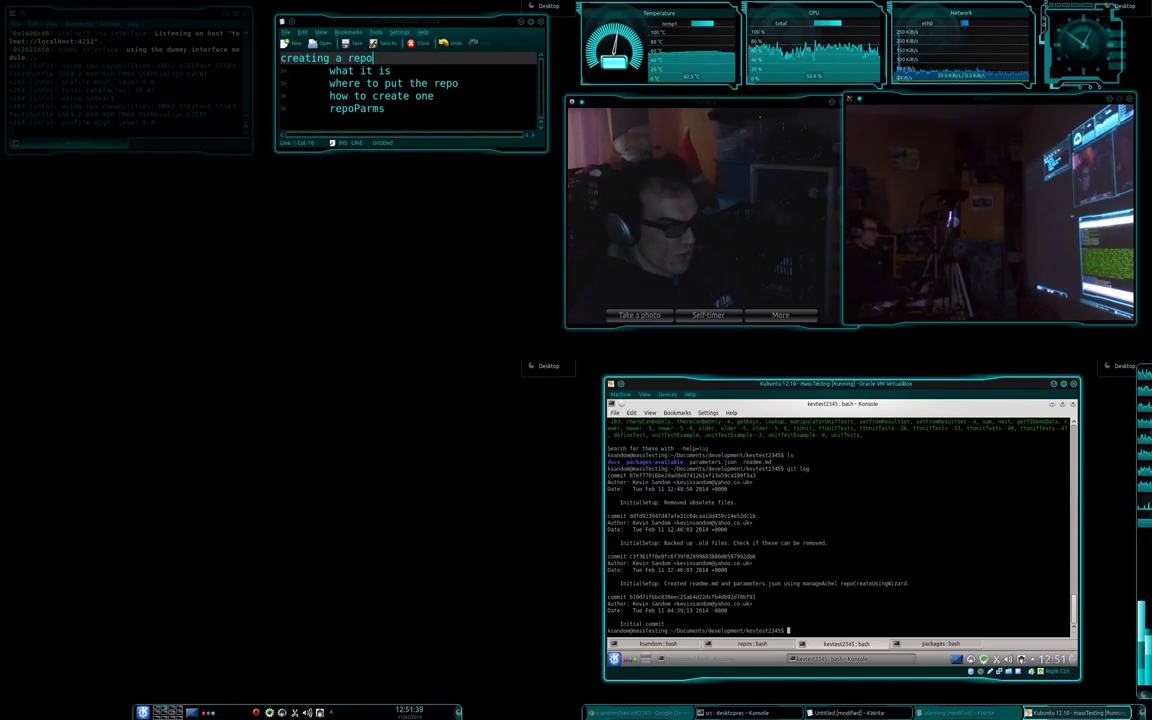
{"action": "key", "text": "alt+Tab"}
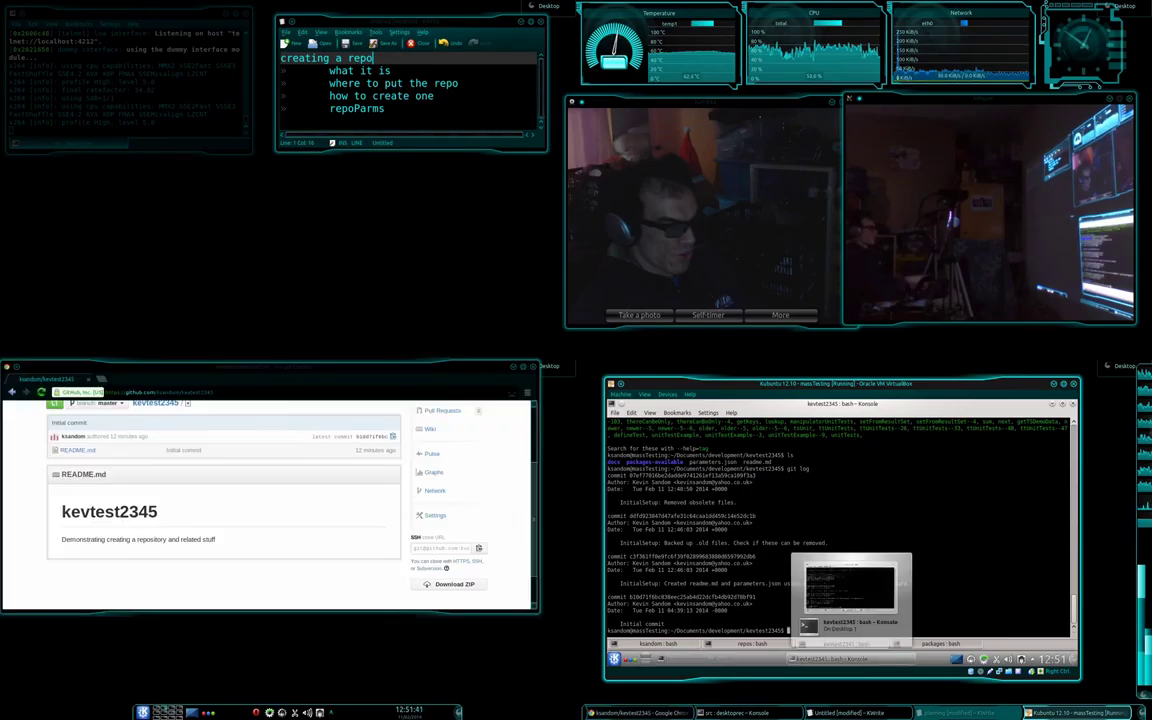
{"action": "key", "text": "F5"}
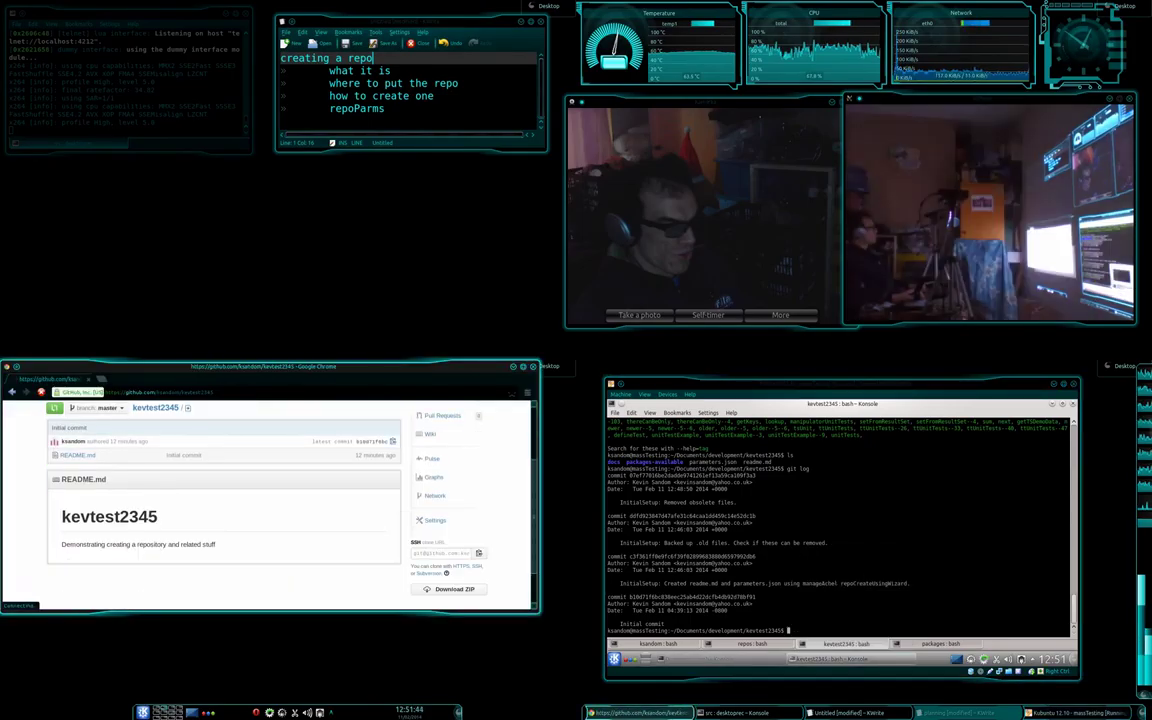
{"action": "key", "text": "alt+Tab"}
Run git pull (already up to date) and git push to send the commits to master
{"action": "type", "text": "git pull"}
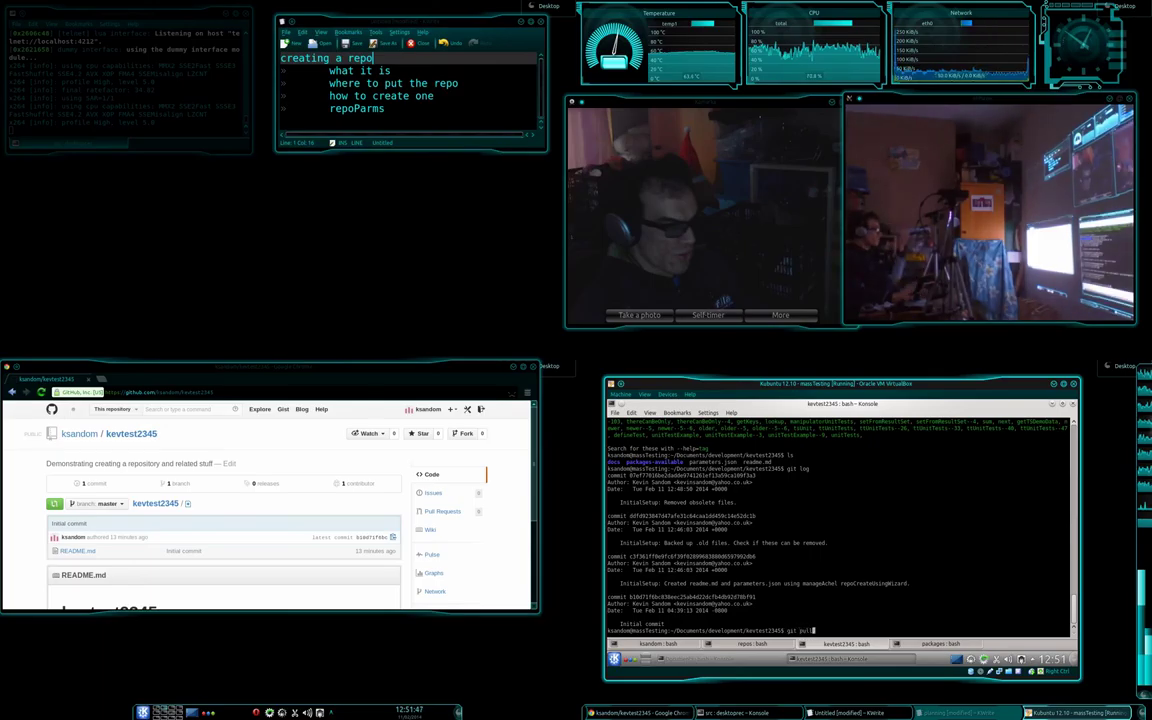
{"action": "key", "text": "Return"}
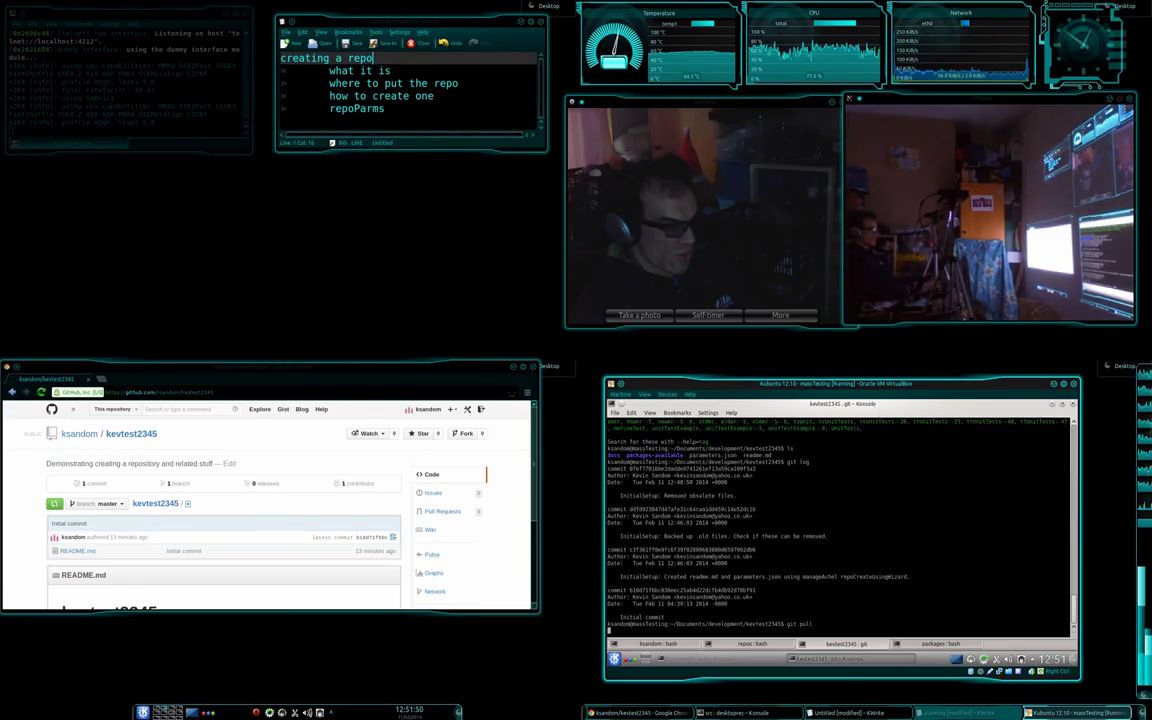
{"action": "type", "text": "git push"}
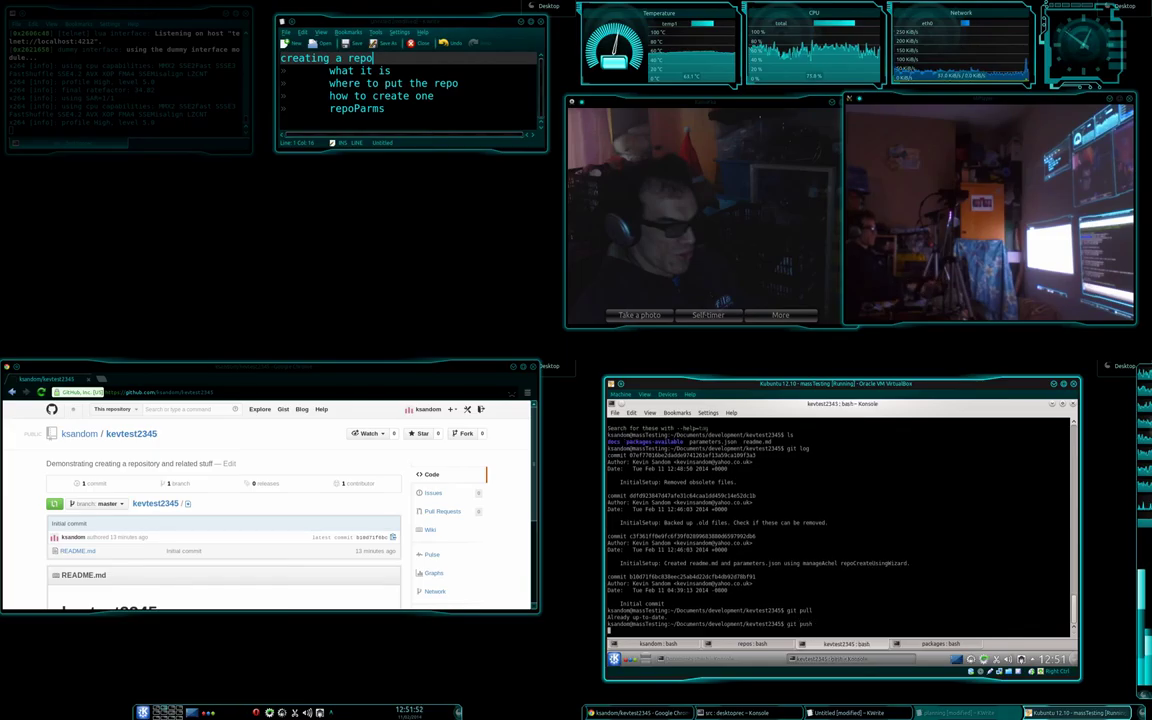
{"action": "key", "text": "Return"}
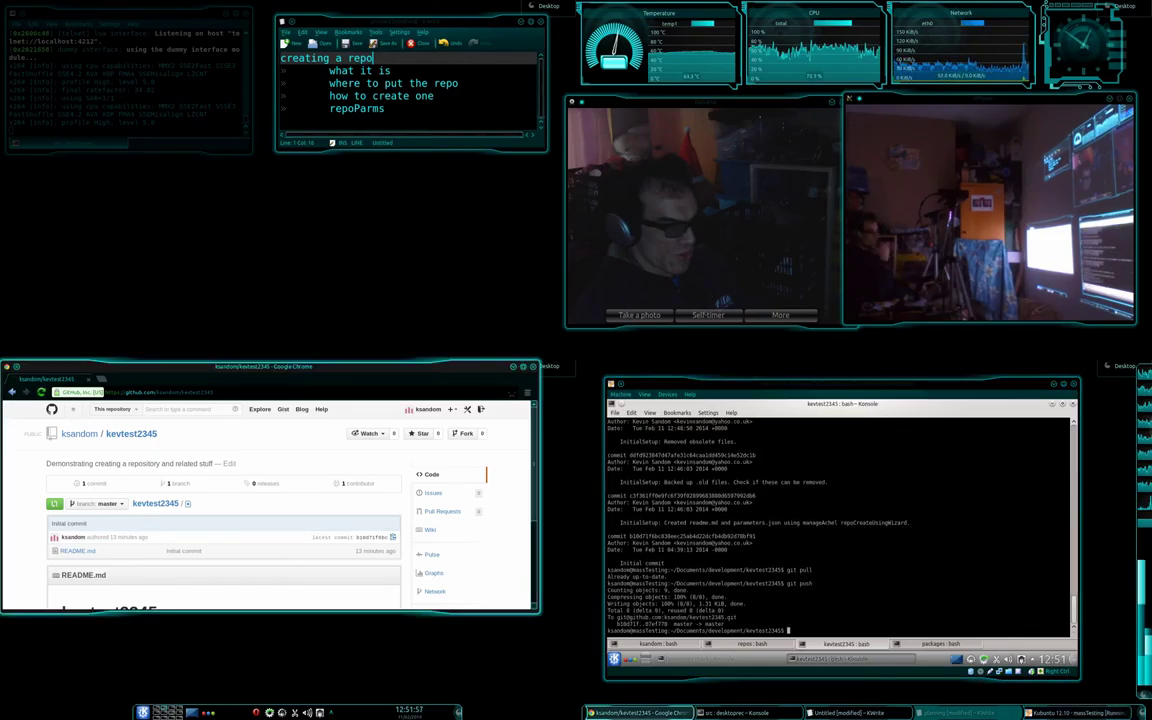
Scroll through the kevtest2345 file list and readme on GitHub, selecting then clearing the description text
{"action": "scroll", "coordinate": [265, 500], "scroll_direction": "down", "scroll_amount": 5}
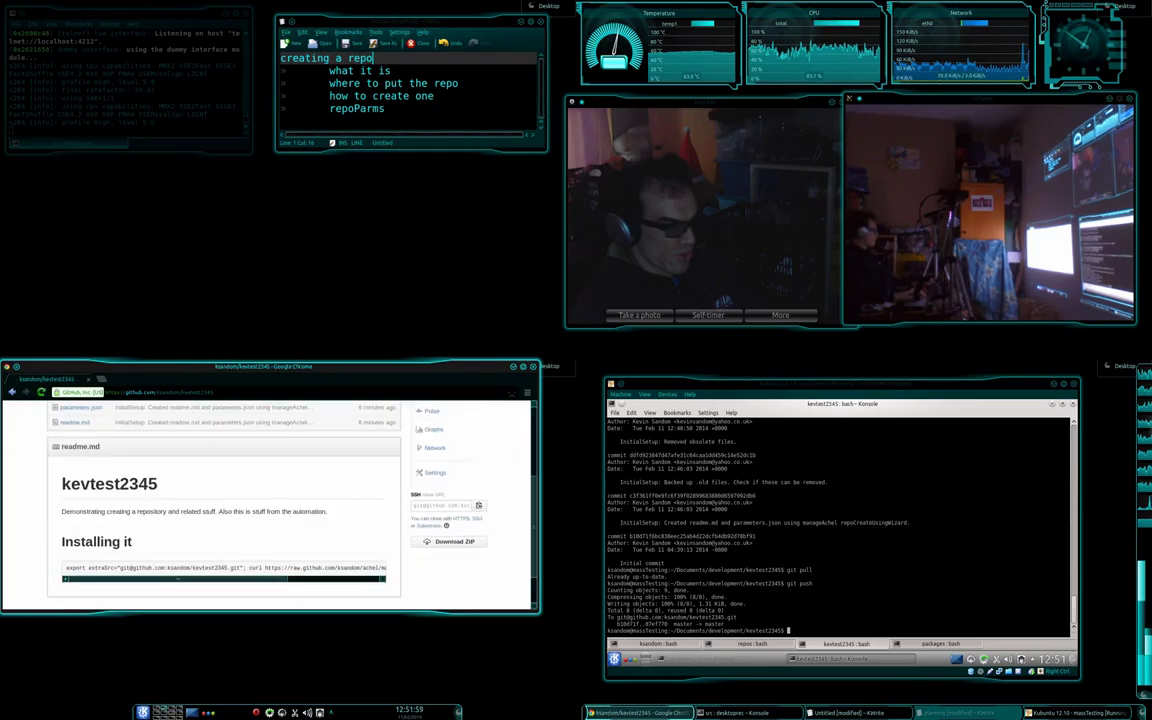
{"action": "scroll", "coordinate": [80, 456], "scroll_direction": "up", "scroll_amount": 1}
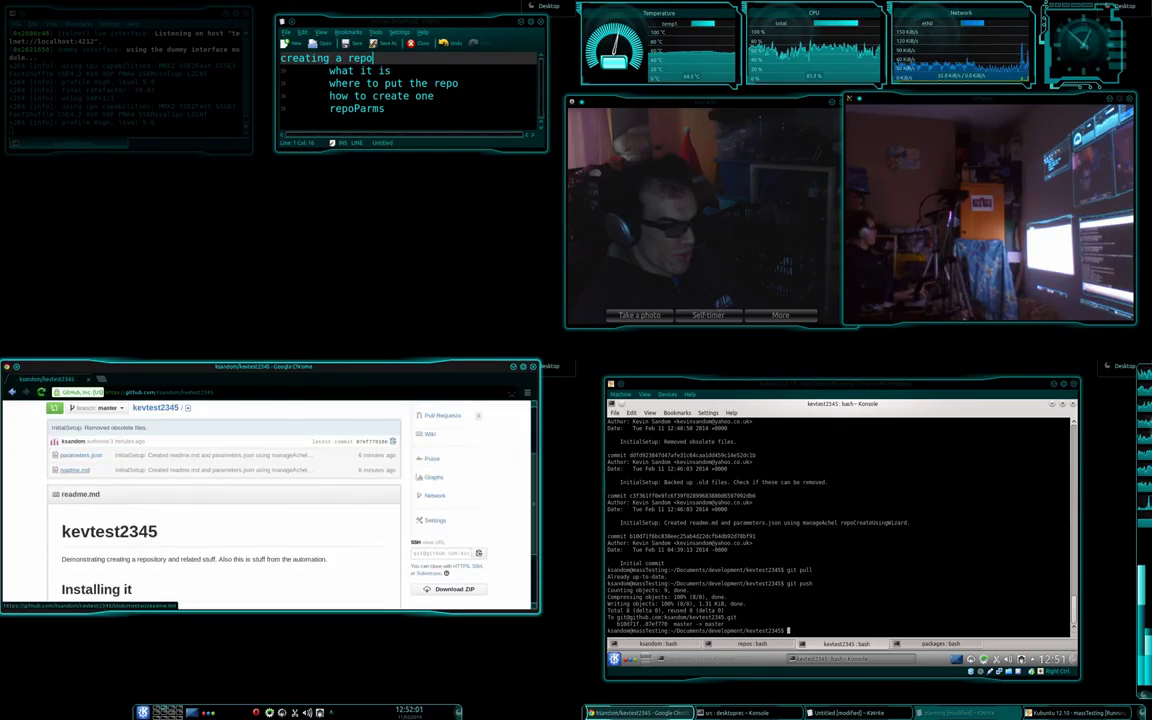
{"action": "scroll", "coordinate": [75, 470], "scroll_direction": "down", "scroll_amount": 2}
{"action": "left_click_drag", "start_coordinate": [60, 464], "coordinate": [308, 464]}
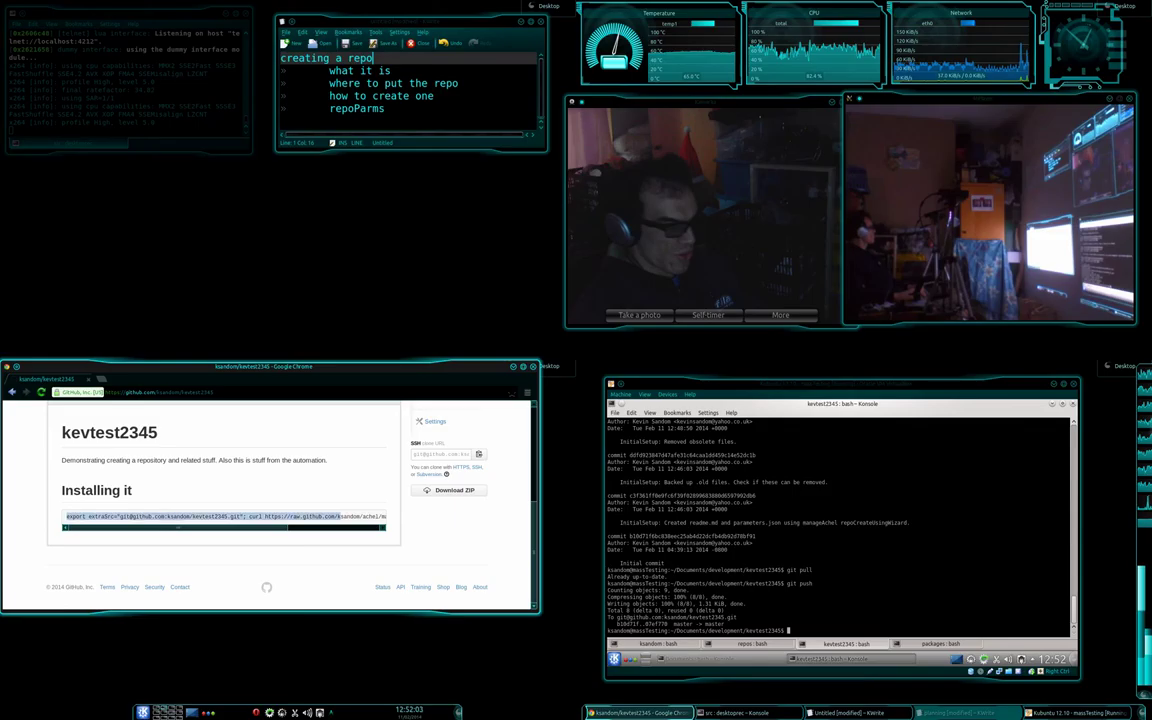
{"action": "left_click", "coordinate": [200, 490]}
{"action": "scroll", "coordinate": [200, 490], "scroll_direction": "up", "scroll_amount": 3}
{"action": "scroll", "coordinate": [97, 481], "scroll_direction": "up", "scroll_amount": 1}
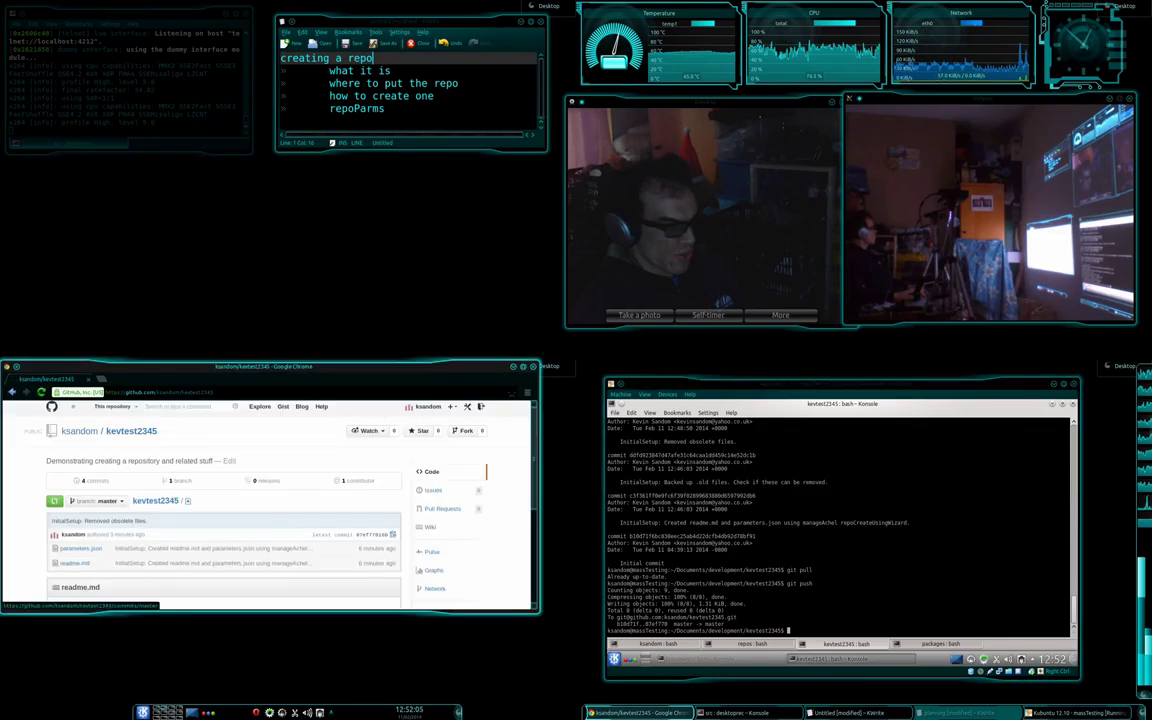
List the kevtest2345 folder with ls in the terminal and compare it with the GitHub files
{"action": "key", "text": "alt+Tab"}
{"action": "type", "text": "ls"}
{"action": "key", "text": "Return"}
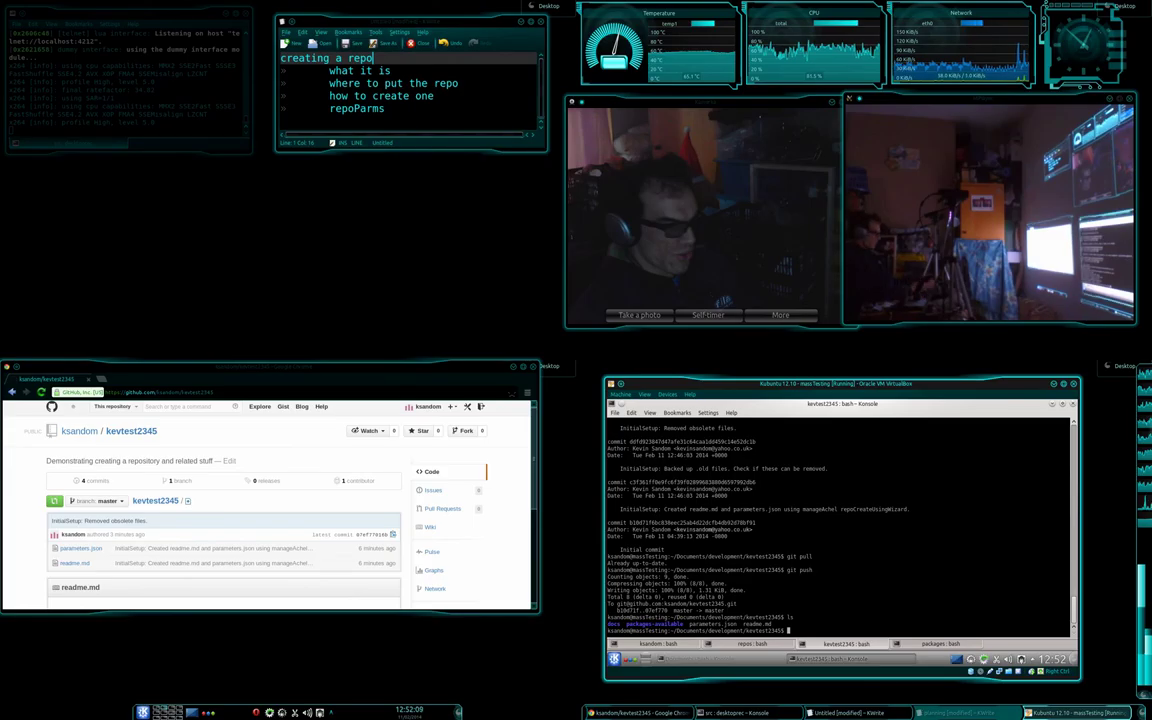
{"action": "key", "text": "alt+Tab"}
{"action": "scroll", "coordinate": [265, 500], "scroll_direction": "down", "scroll_amount": 2}
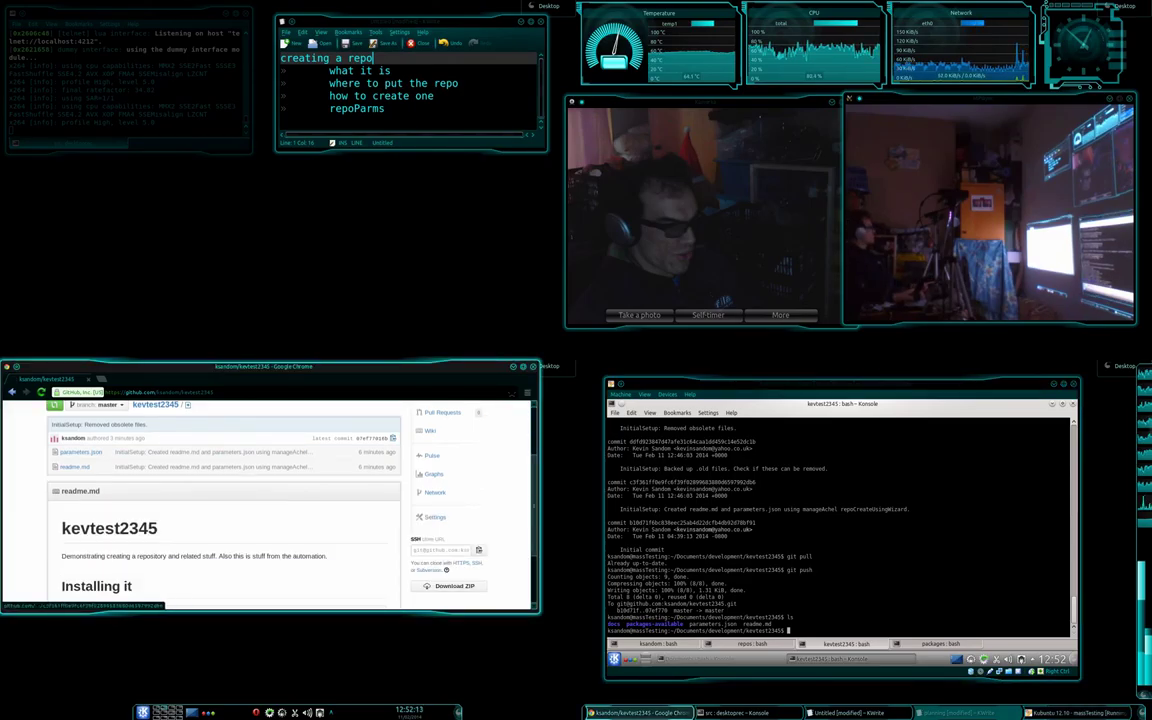
{"action": "key", "text": "alt+Tab"}
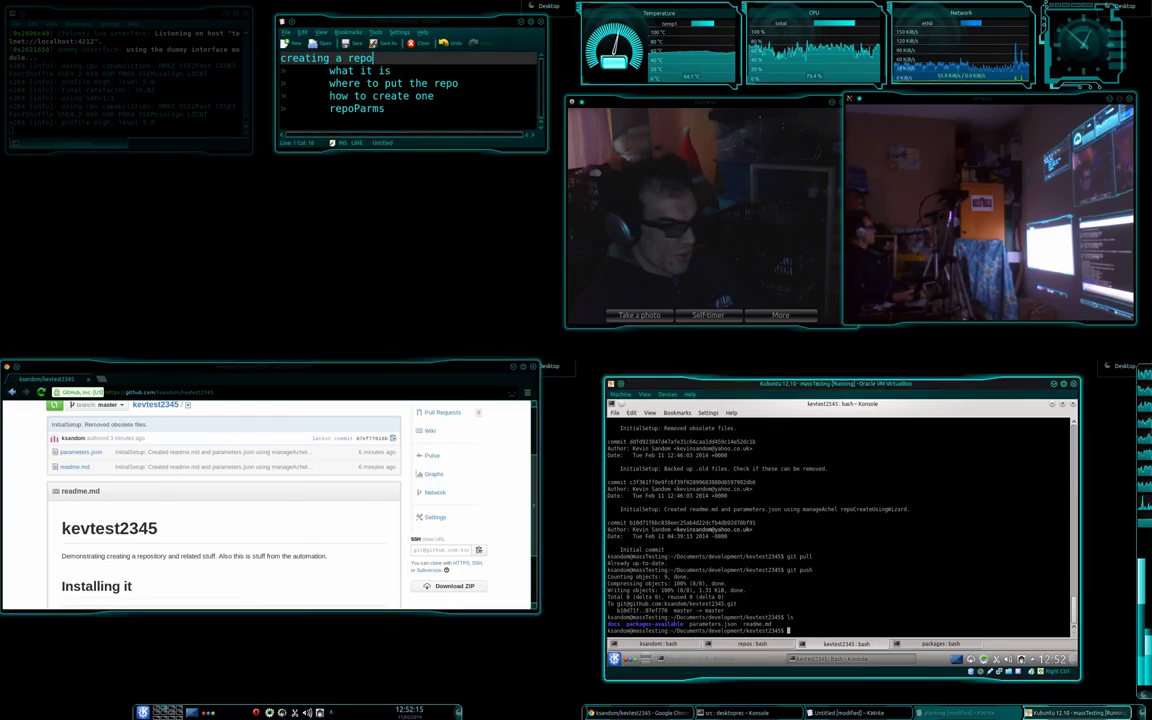
{"action": "key", "text": "alt+Tab"}
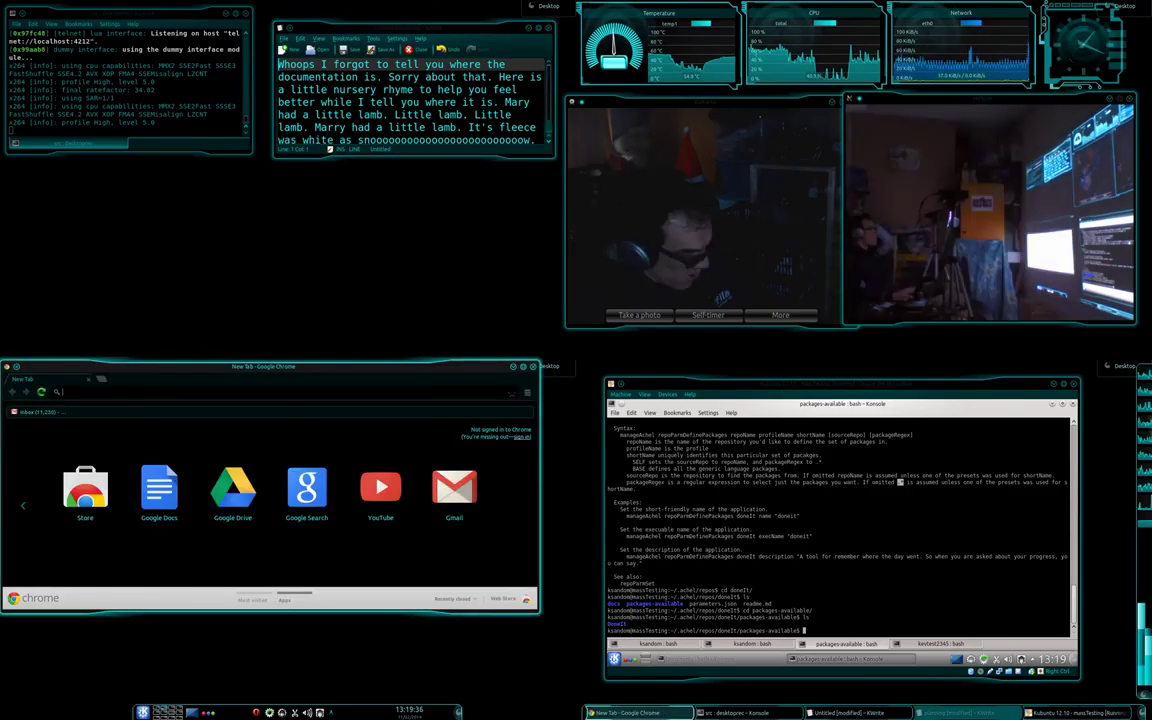
Load the achel repo from the address suggestions, open docs' creatingARepositoryWithProfiles.md, and scroll through it
{"action": "type", "text": "github.com"}
{"action": "key", "text": "Down"}
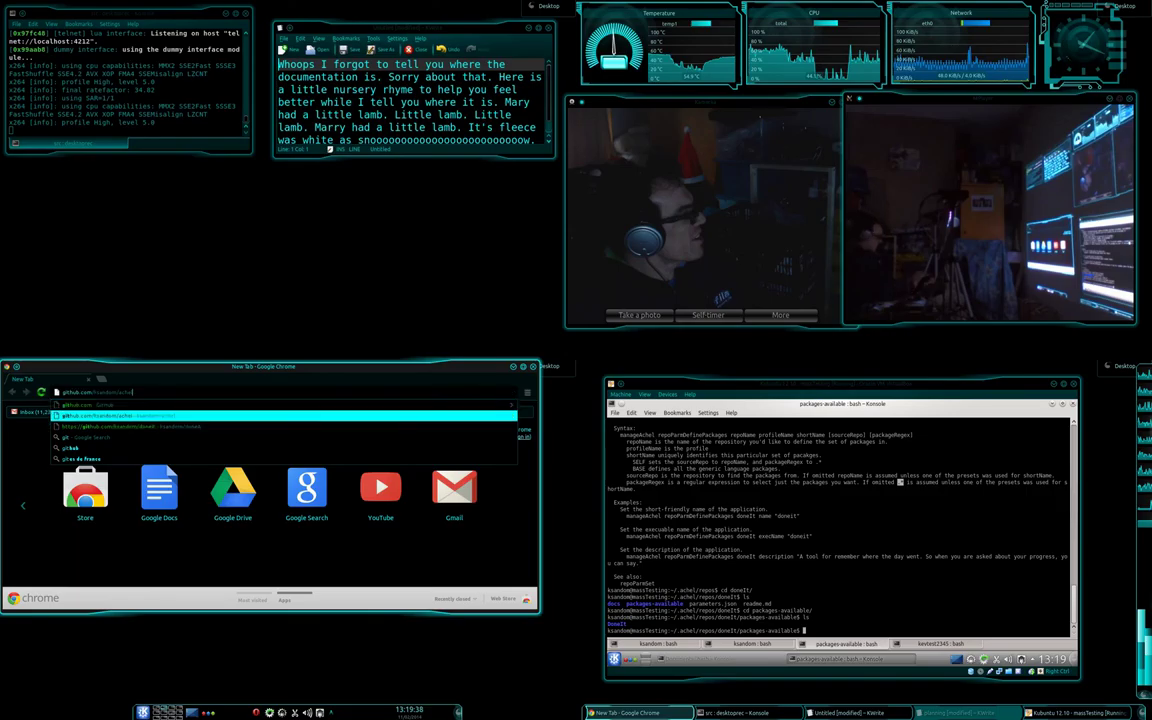
{"action": "key", "text": "Return"}
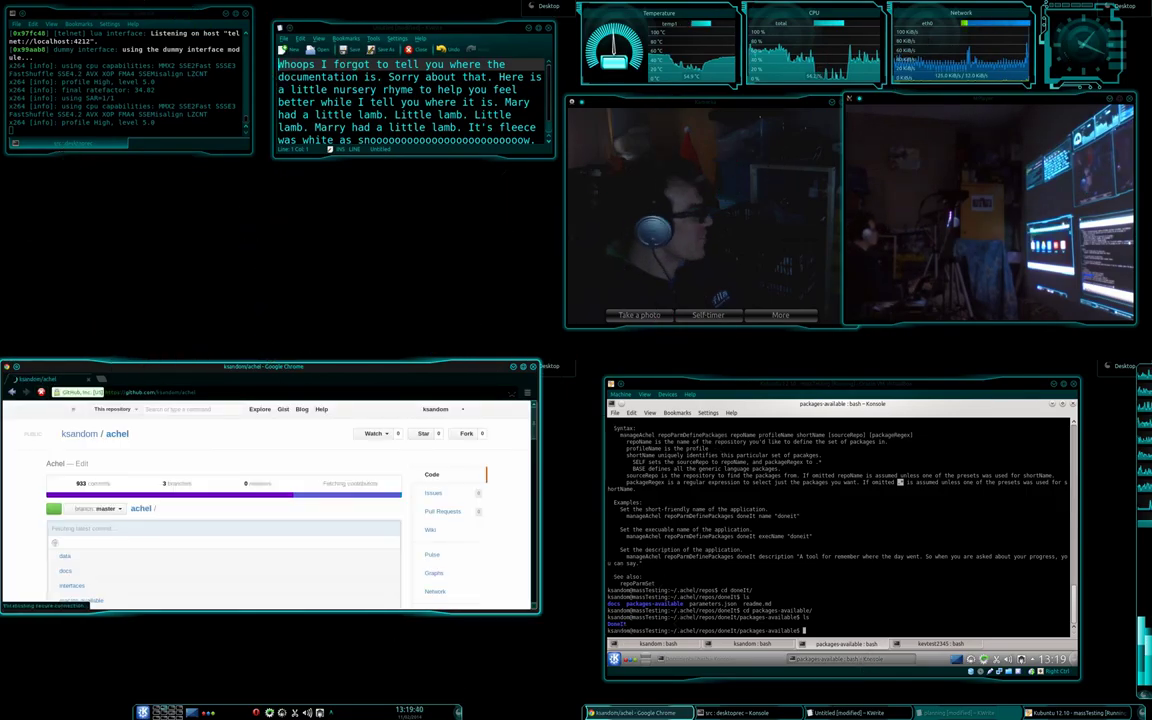
{"action": "left_click", "coordinate": [67, 571]}
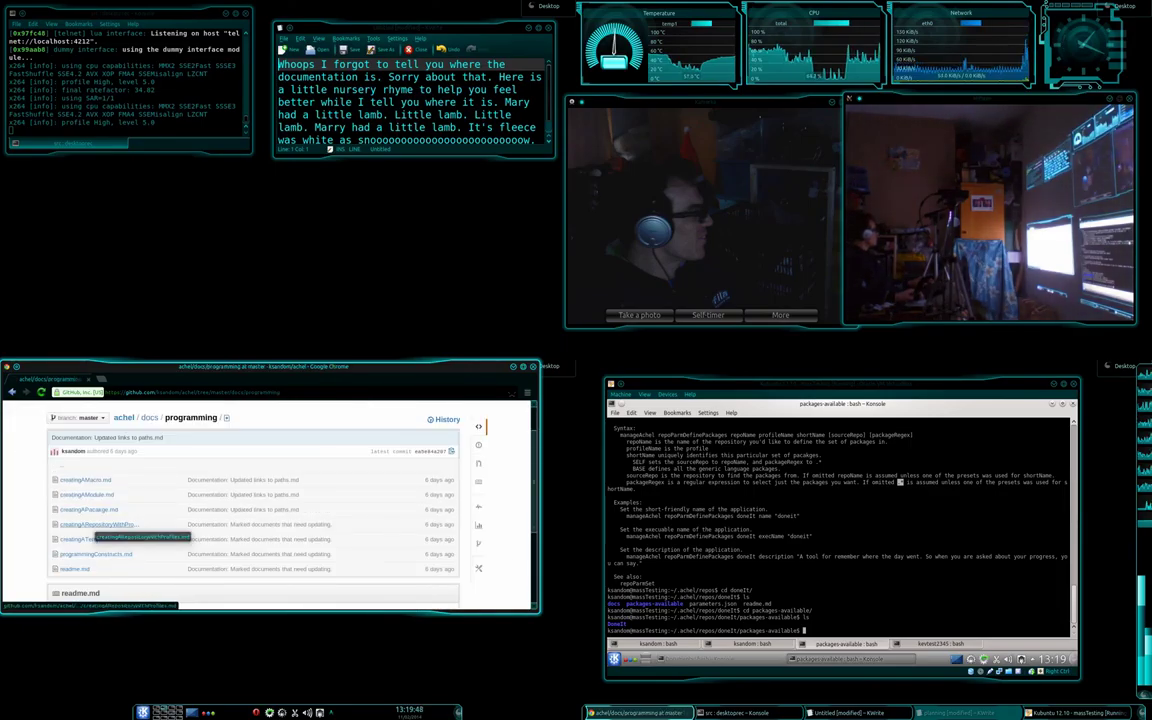
{"action": "left_click", "coordinate": [98, 524]}
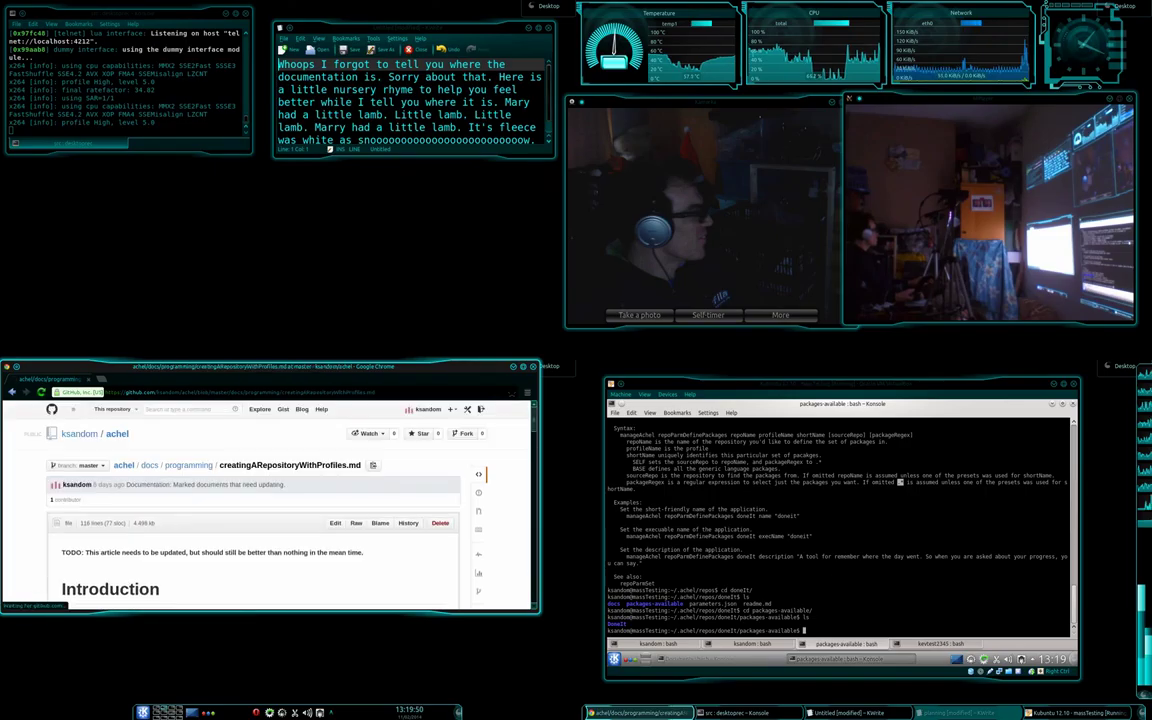
{"action": "scroll", "coordinate": [265, 500], "scroll_direction": "down", "scroll_amount": 15}
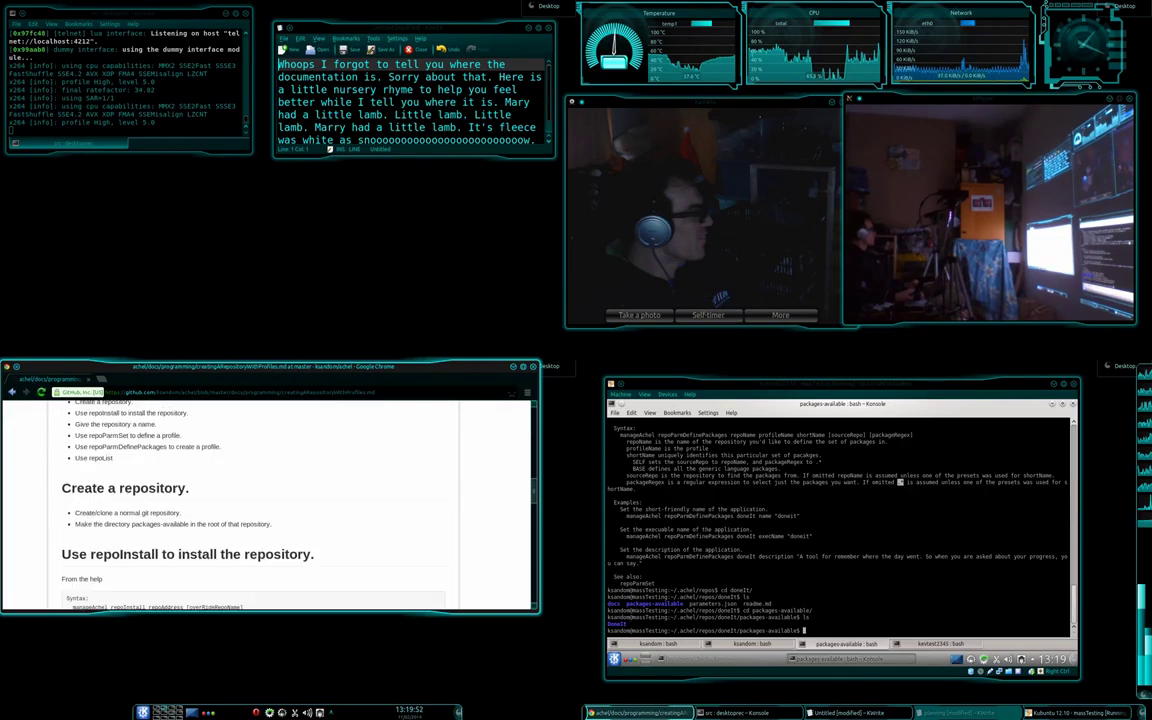
{"action": "scroll", "coordinate": [265, 500], "scroll_direction": "down", "scroll_amount": 5}
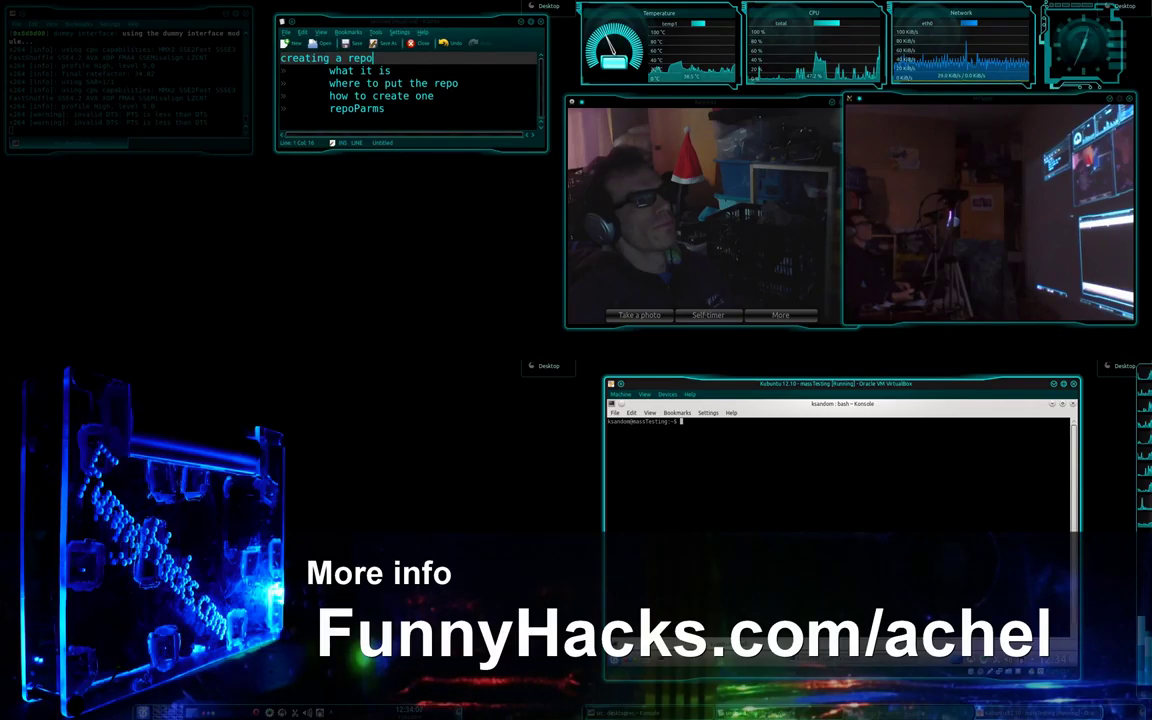